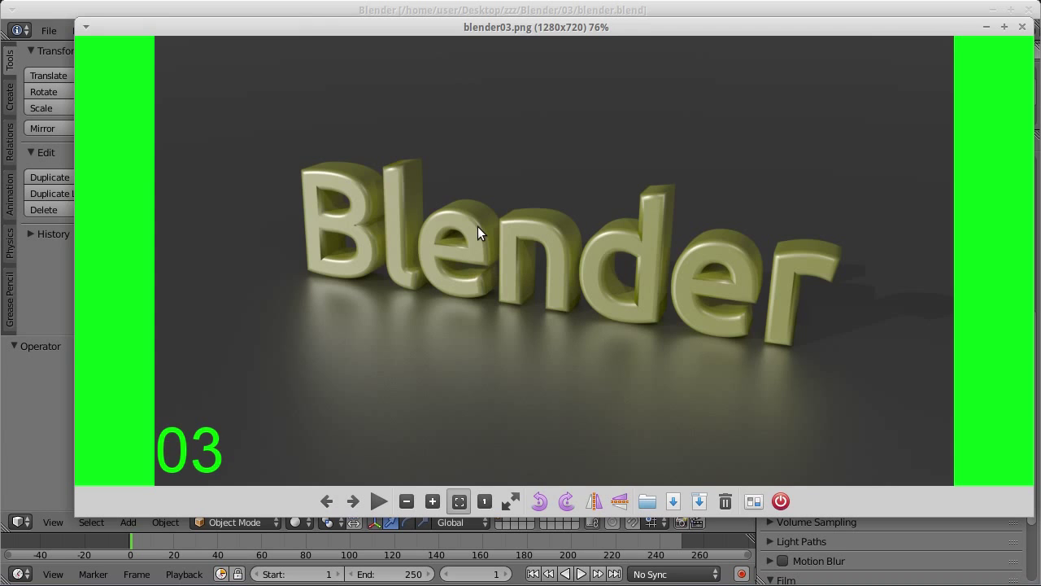
Zoom the blender03.png render in the image viewer from fit size to 125%
scroll(480, 239, "up", 1)
scroll(480, 239, "up", 1)
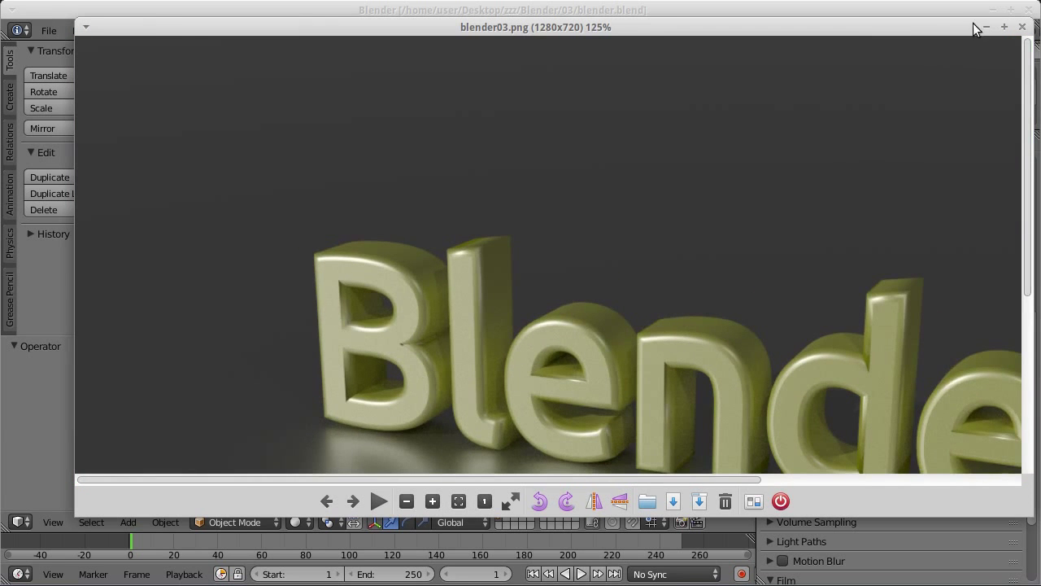
Close the image viewer and file manager and select the floor plane
left_click(1023, 27)
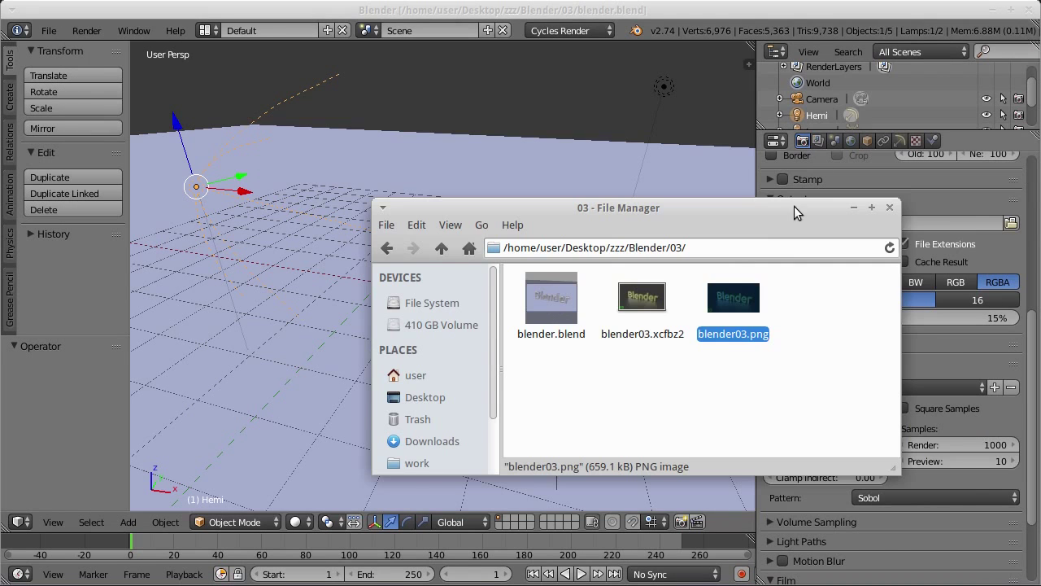
left_click(889, 208)
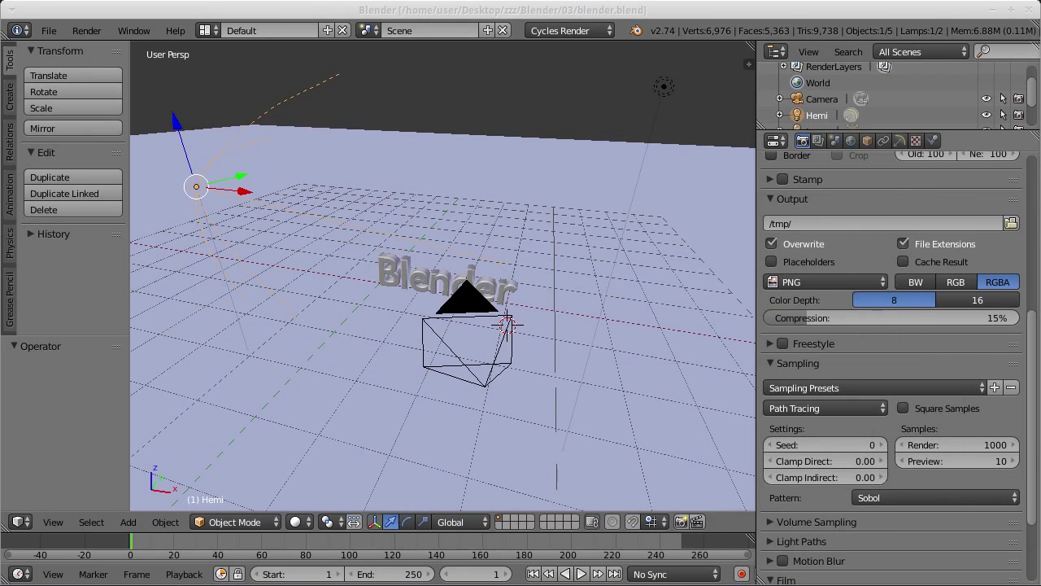
right_click(353, 320)
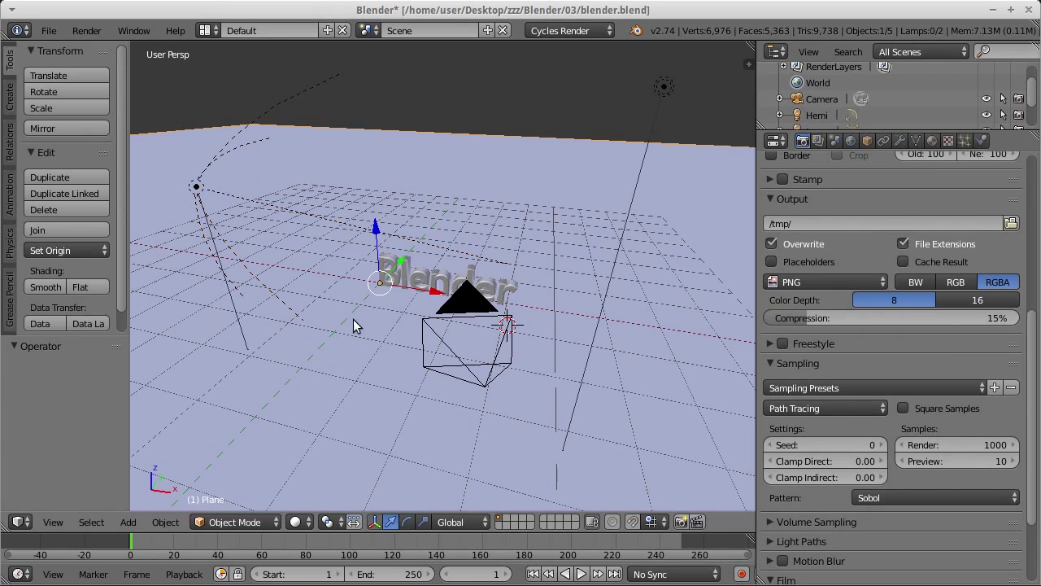
Lower the plane's Glossy BSDF roughness from 0.200 to 0.050
left_click(933, 140)
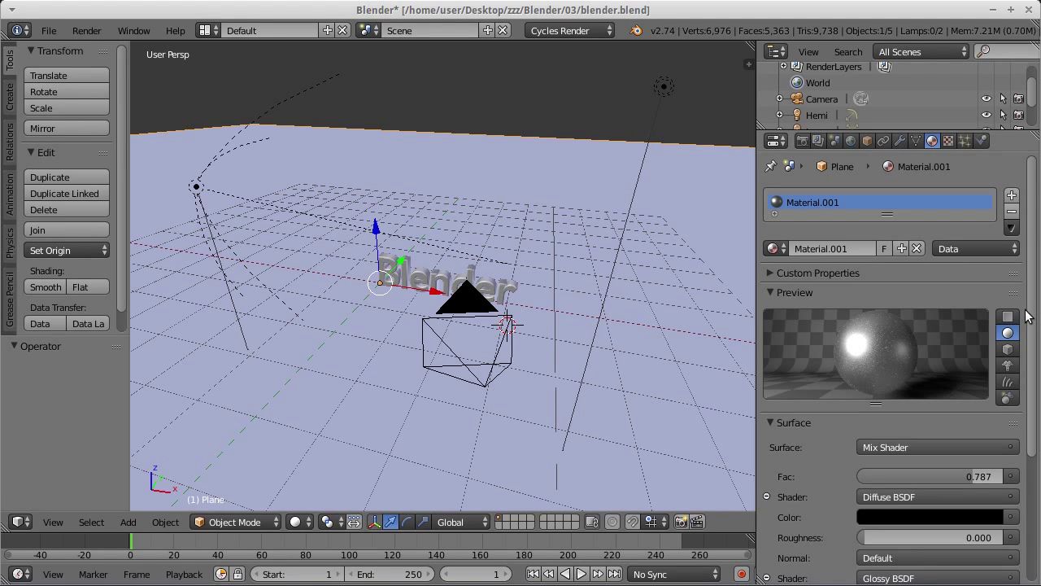
left_click_drag(1031, 315, 1038, 400)
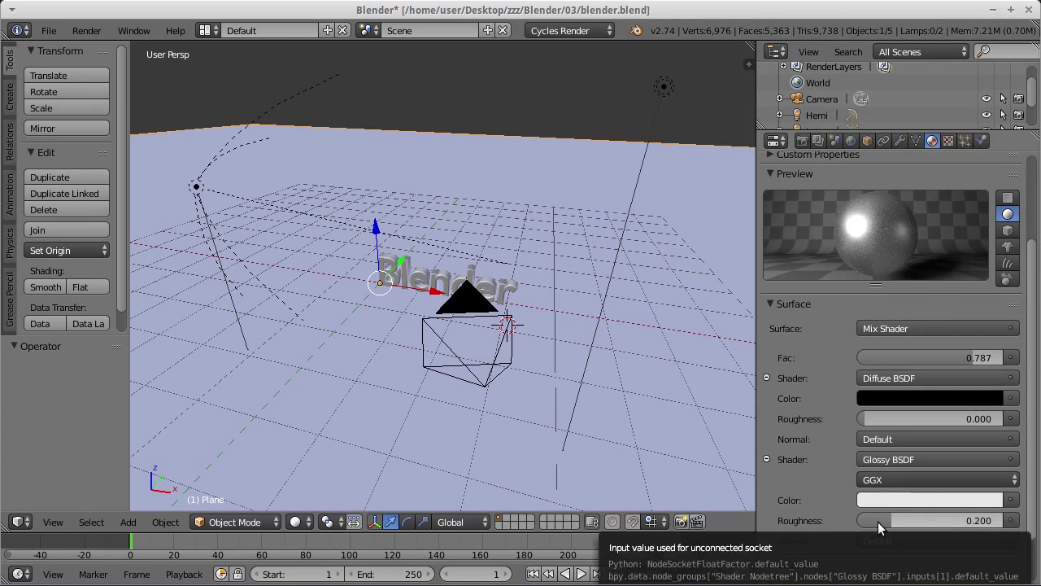
left_click(879, 525)
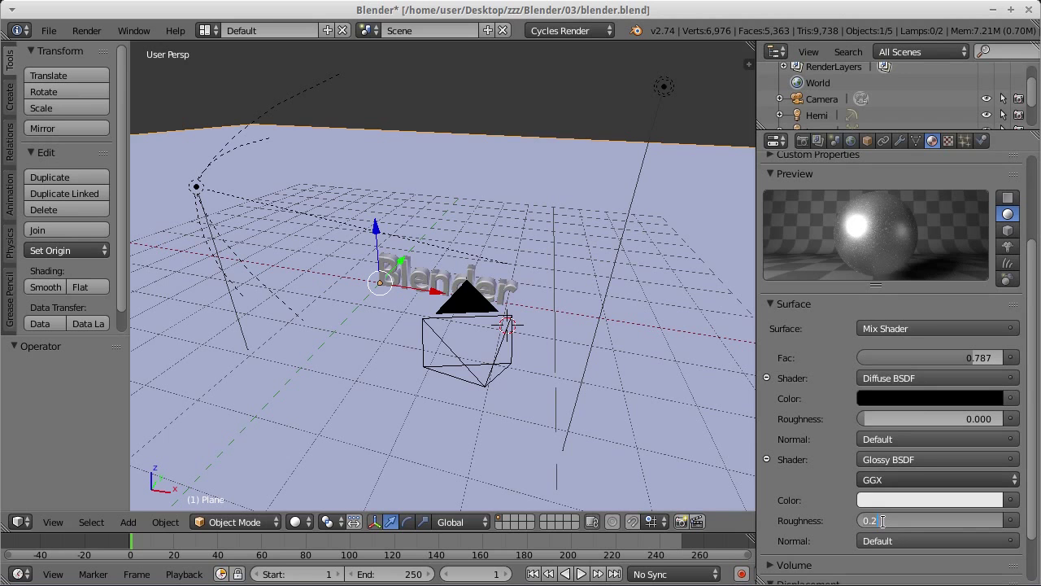
key("BackSpace")
type("5")
key("Return")
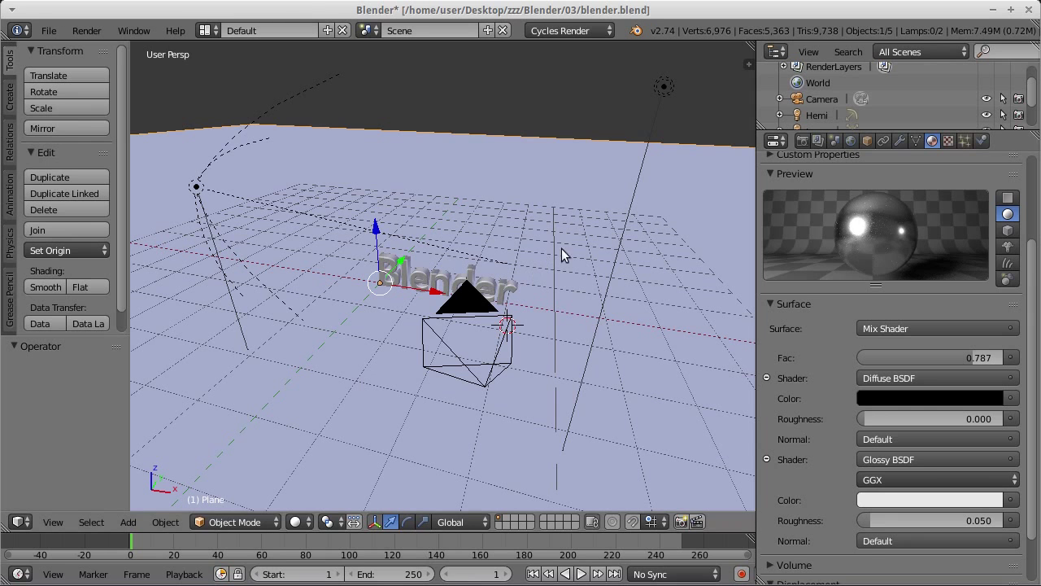
left_click(802, 141)
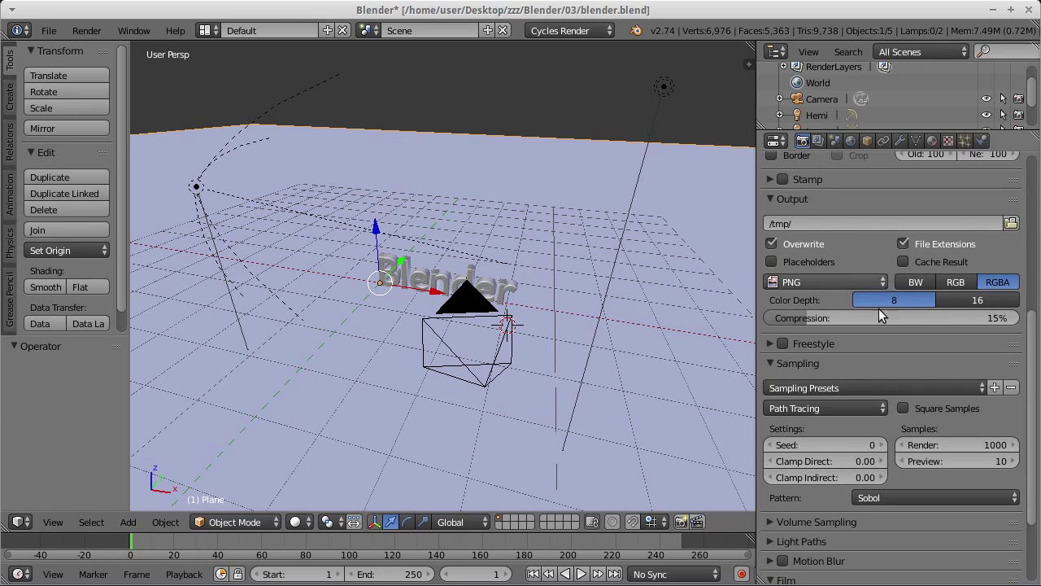
Set render samples to 10 and run a quick test render of the text
left_click(970, 445)
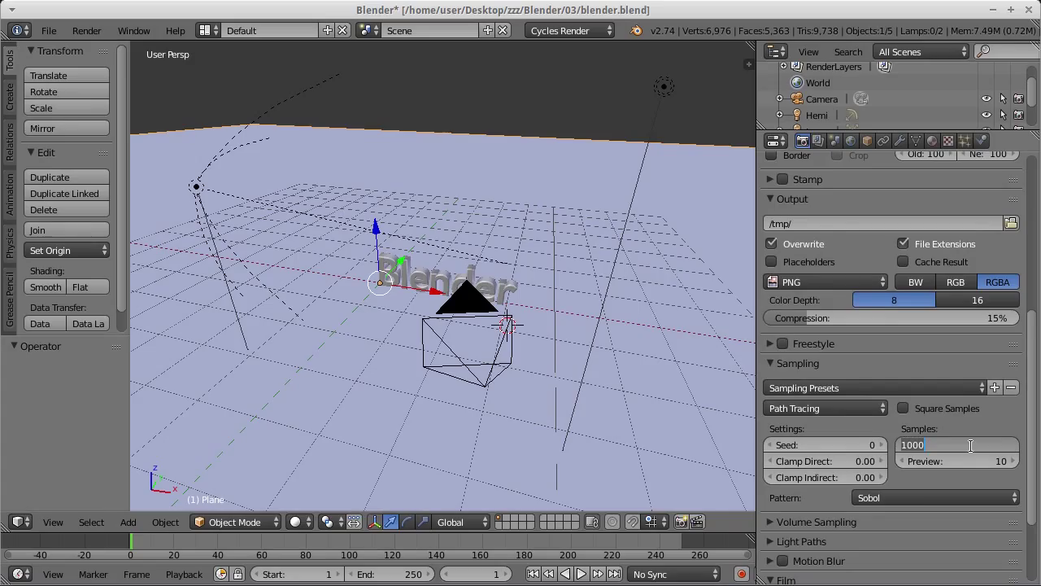
type("10")
key("Return")
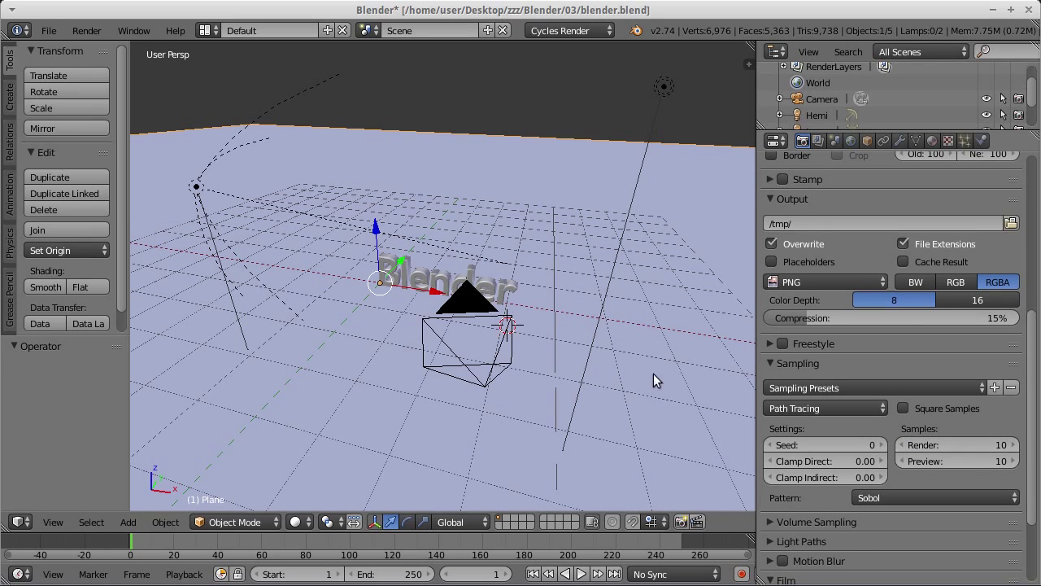
scroll(512, 313, "up", 4)
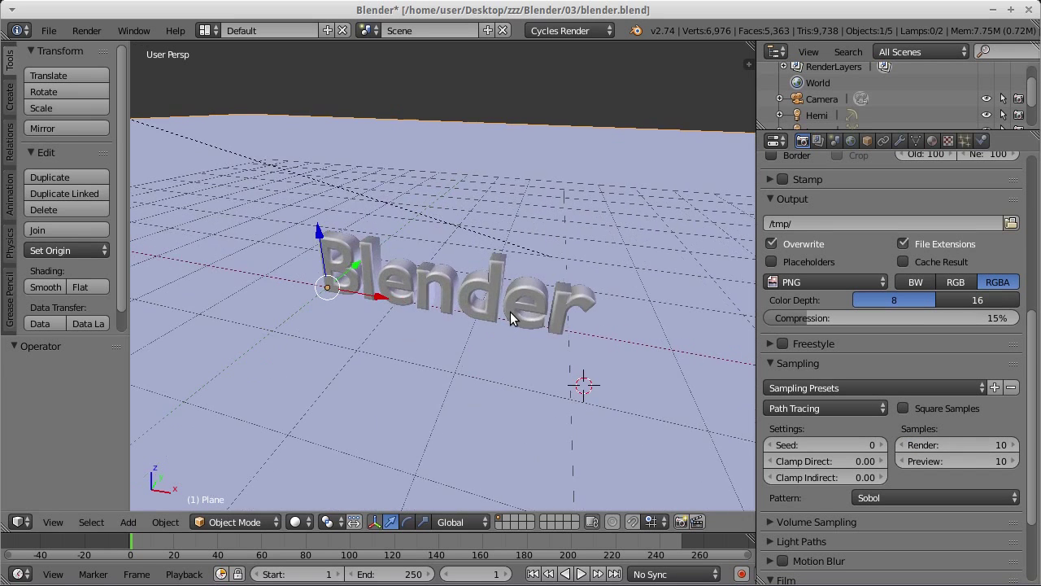
key("F12")
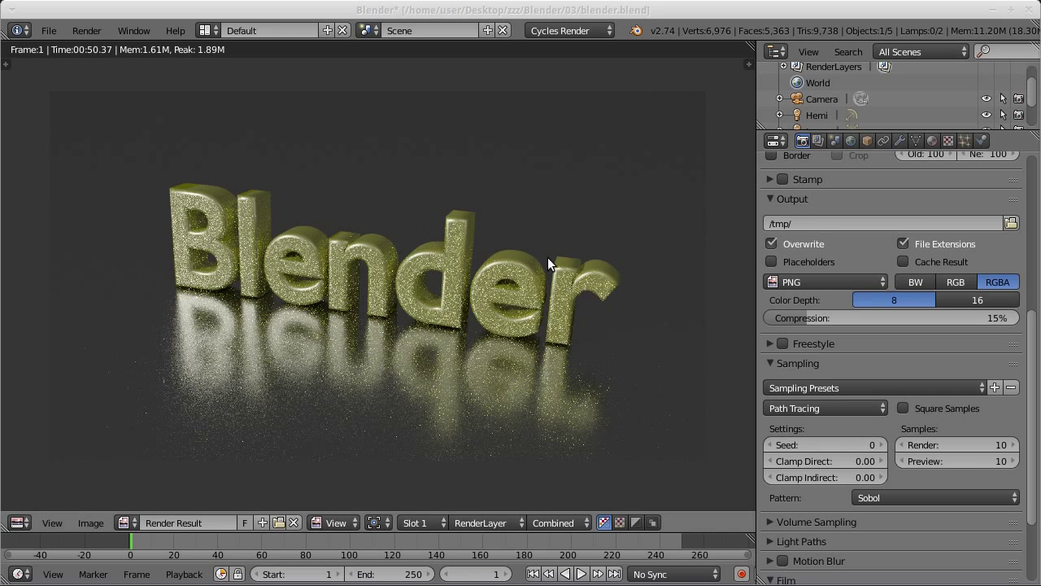
Raise render samples to 100, return to the 3D view, and start a new render
left_click(951, 447)
type("100")
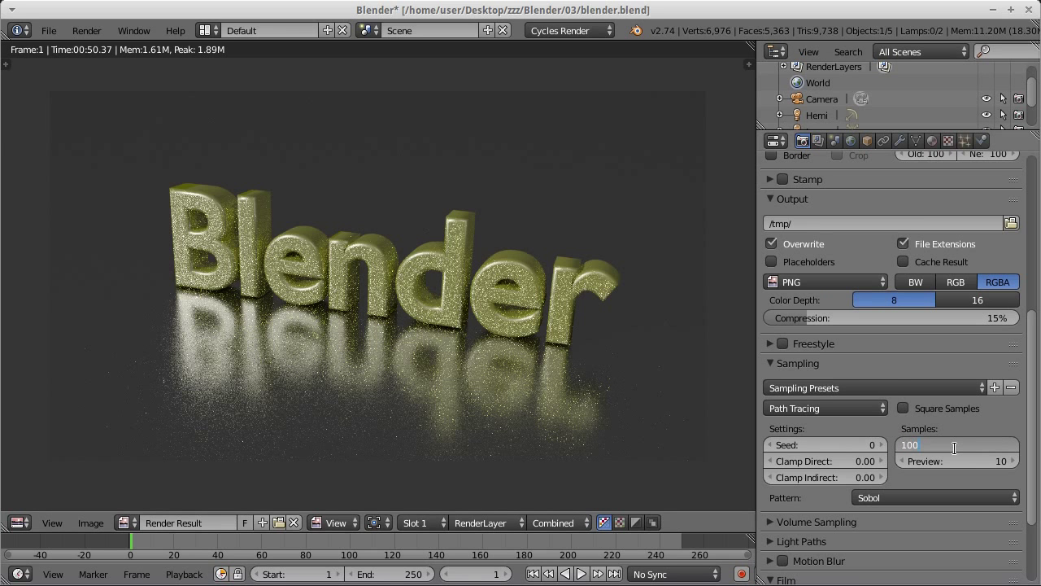
key("Return")
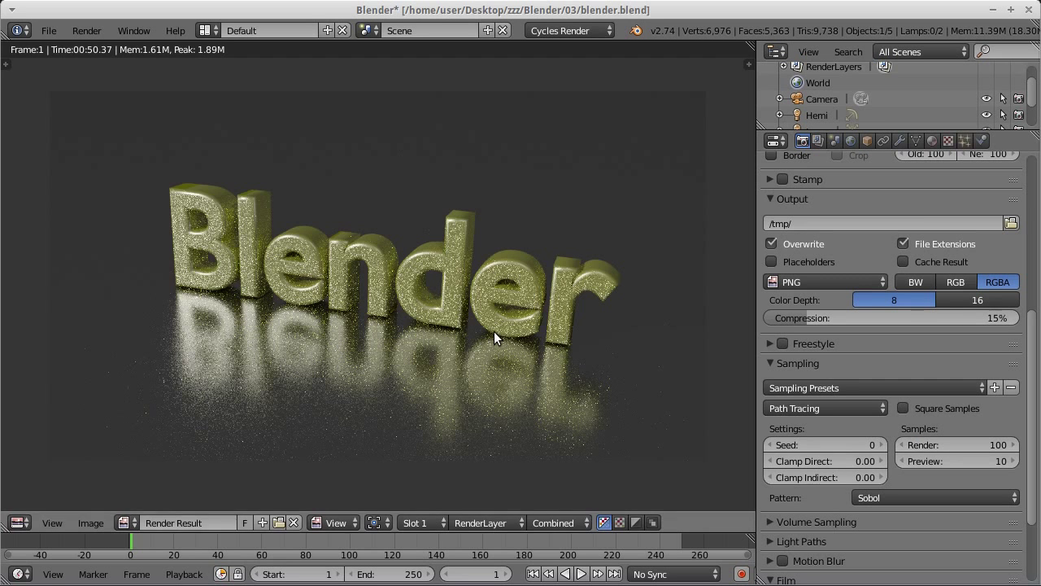
key("Escape")
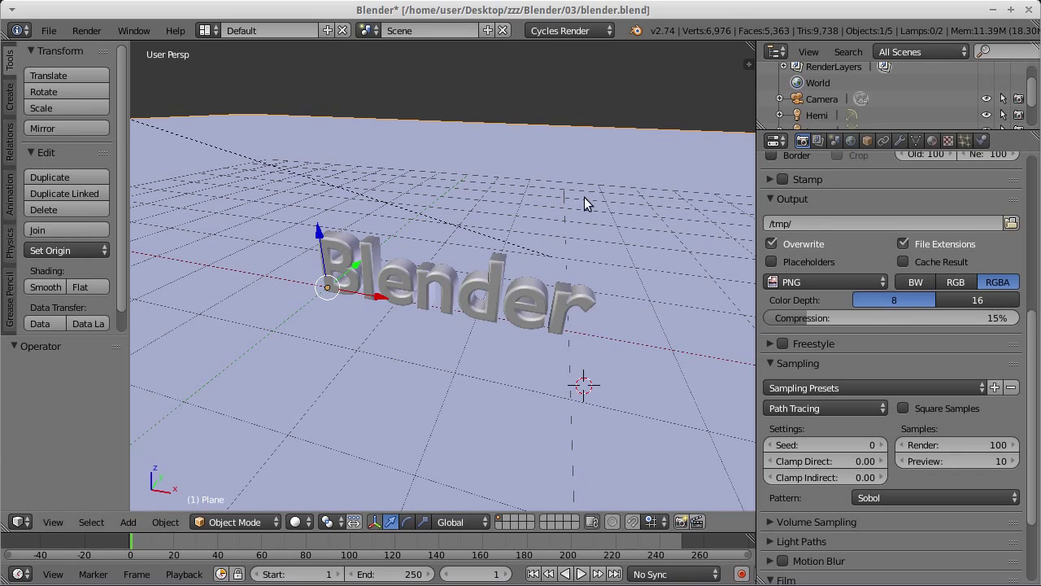
key("F12")
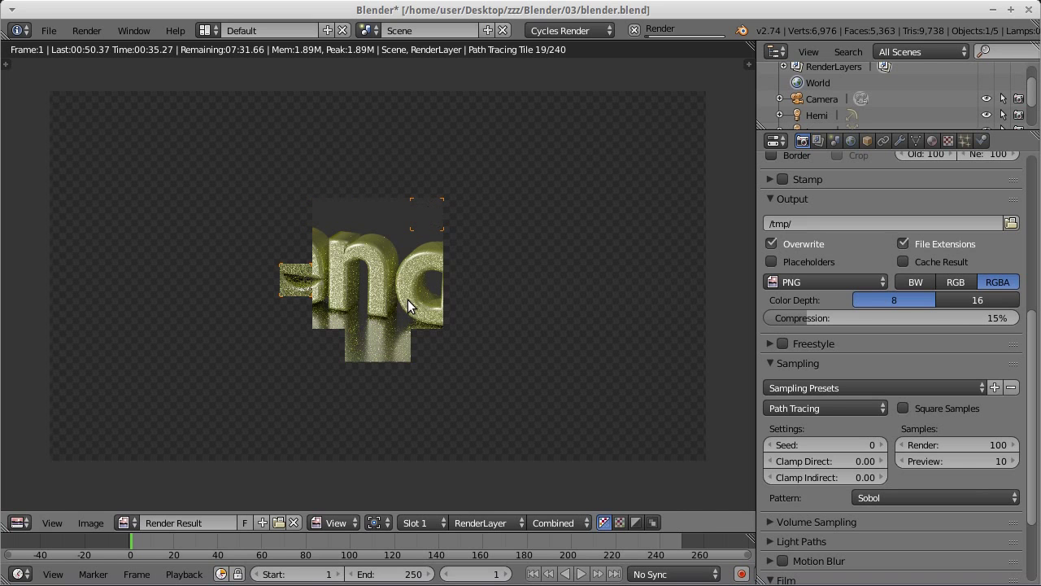
Cancel the render, set Clamp Indirect to 5, then test-render and stop it early
key("Escape")
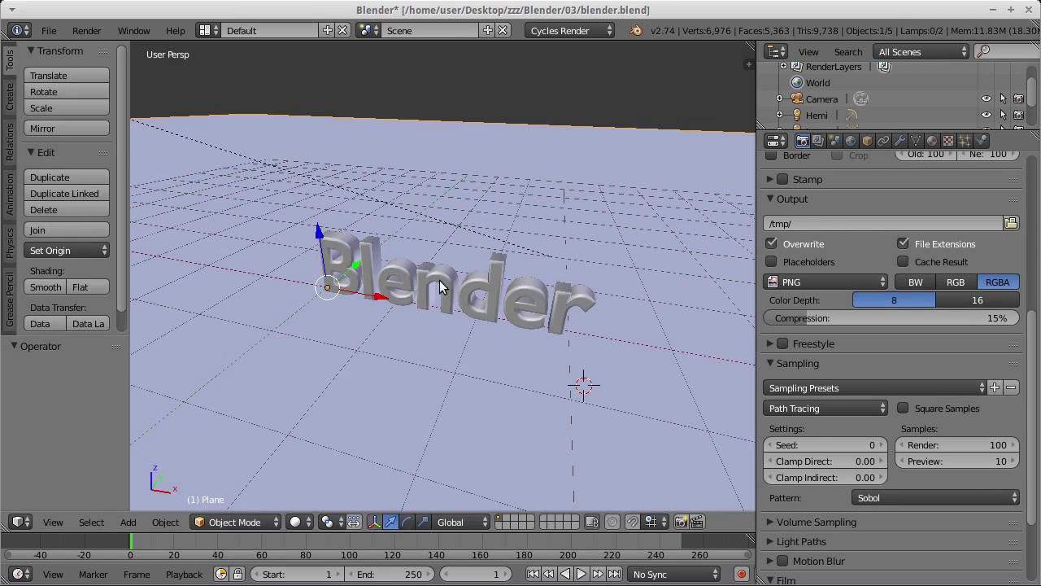
left_click(843, 474)
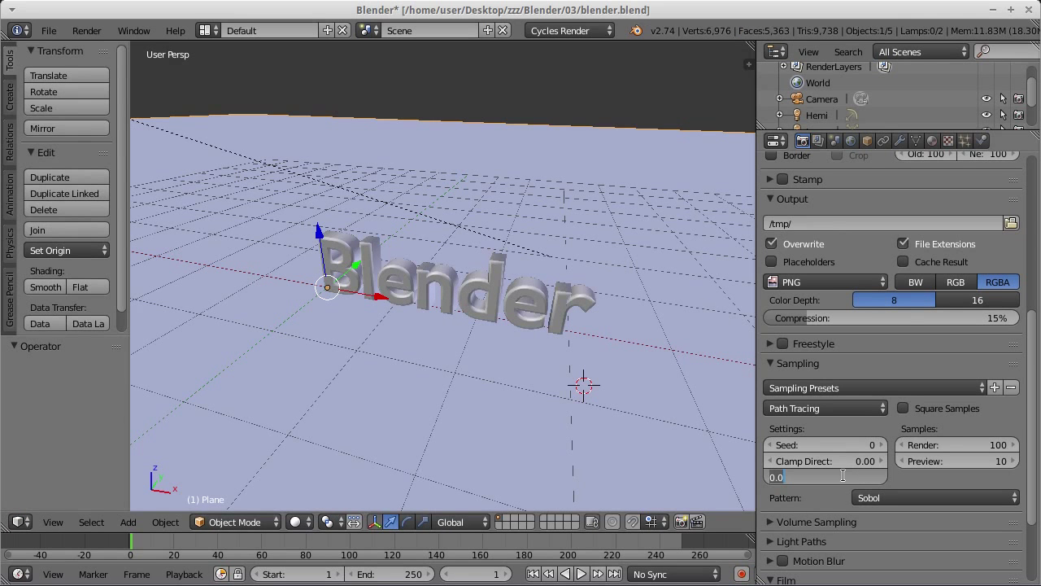
key("Return")
left_click(832, 483)
type("5")
key("Return")
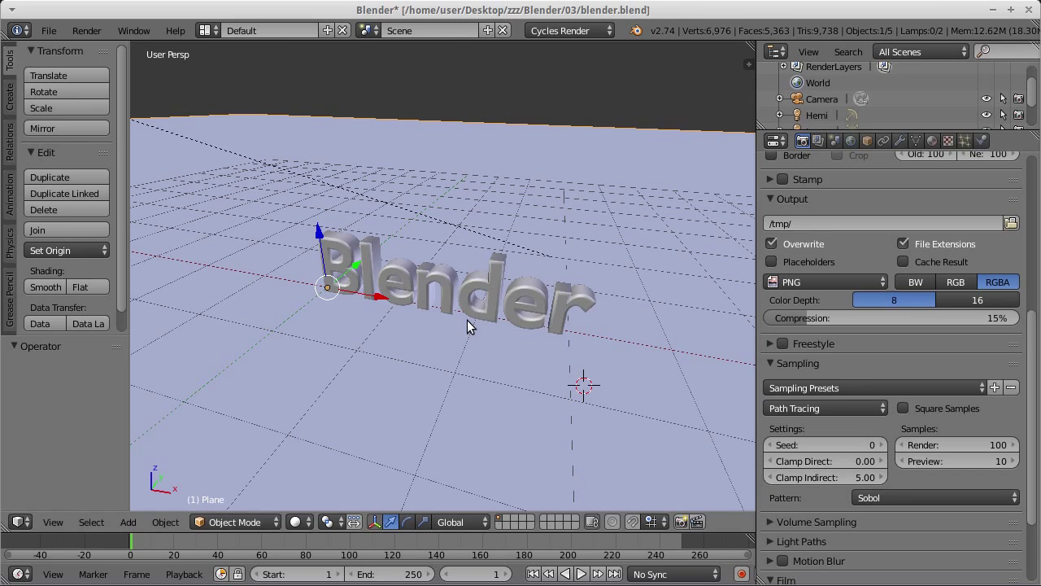
key("F12")
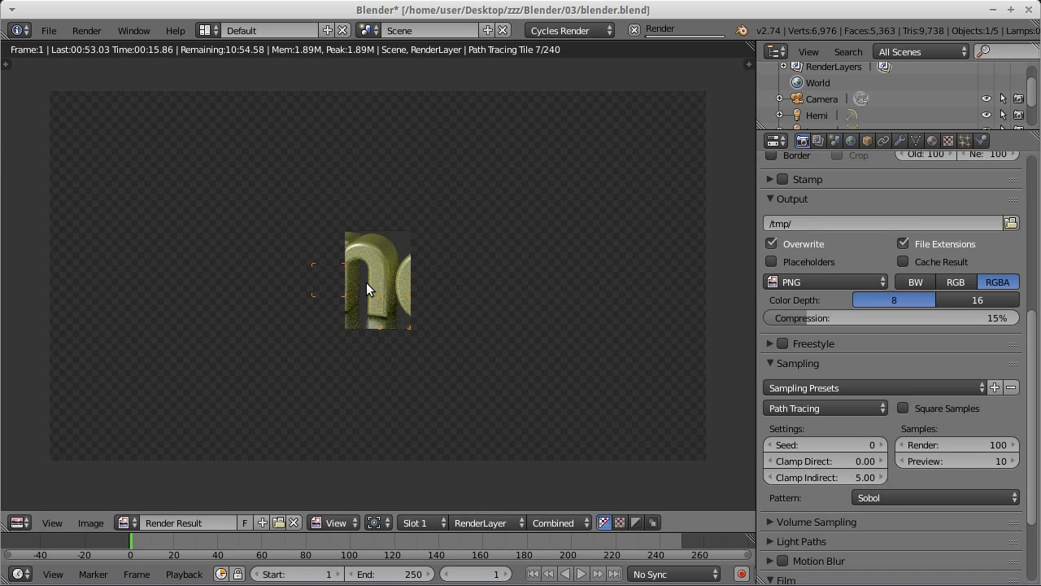
scroll(369, 281, "up", 3)
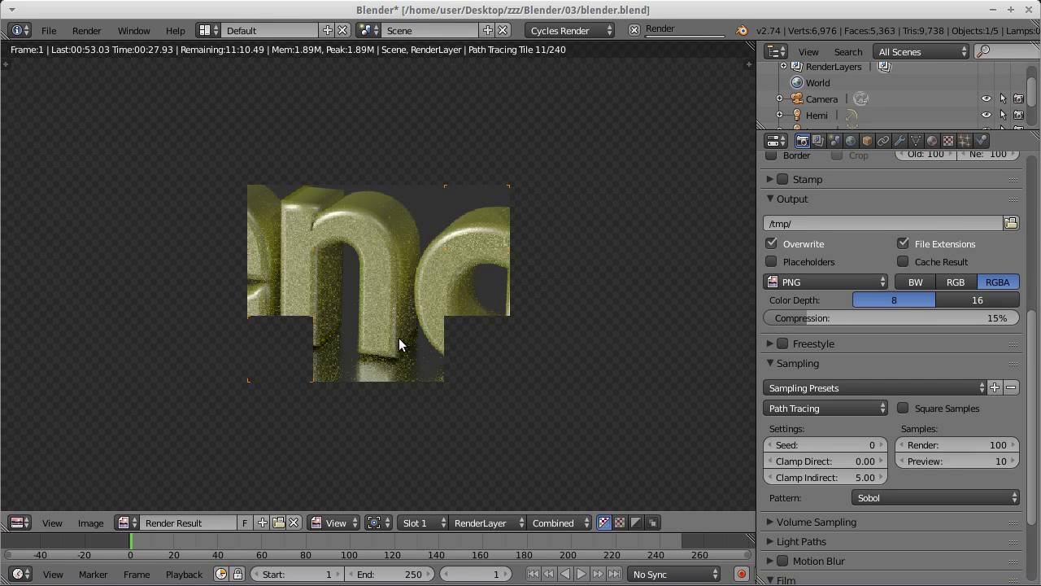
key("Escape")
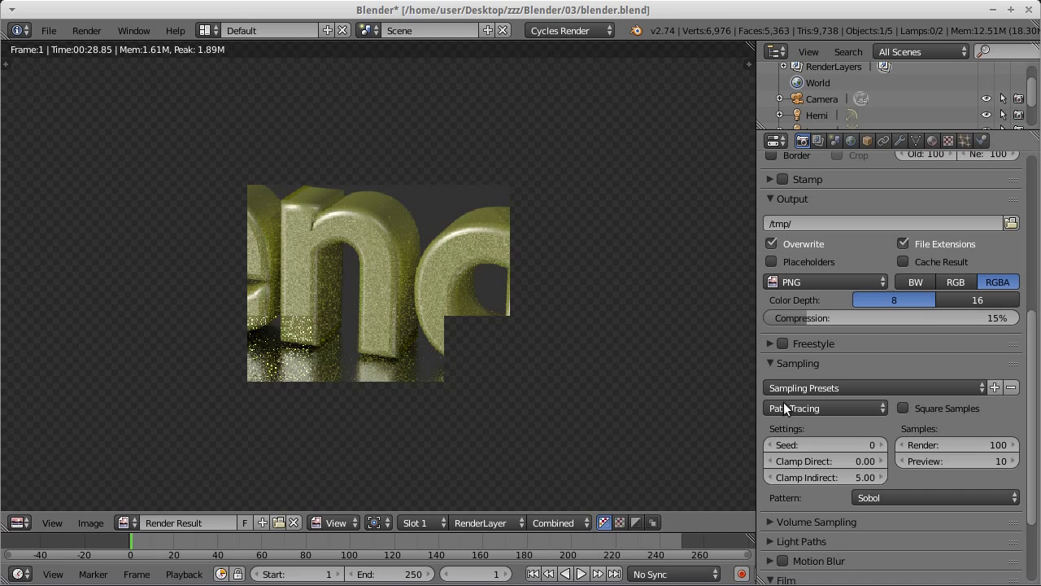
Set Clamp Indirect to 2, test-render briefly, then stop and return to the 3D view
left_click(857, 474)
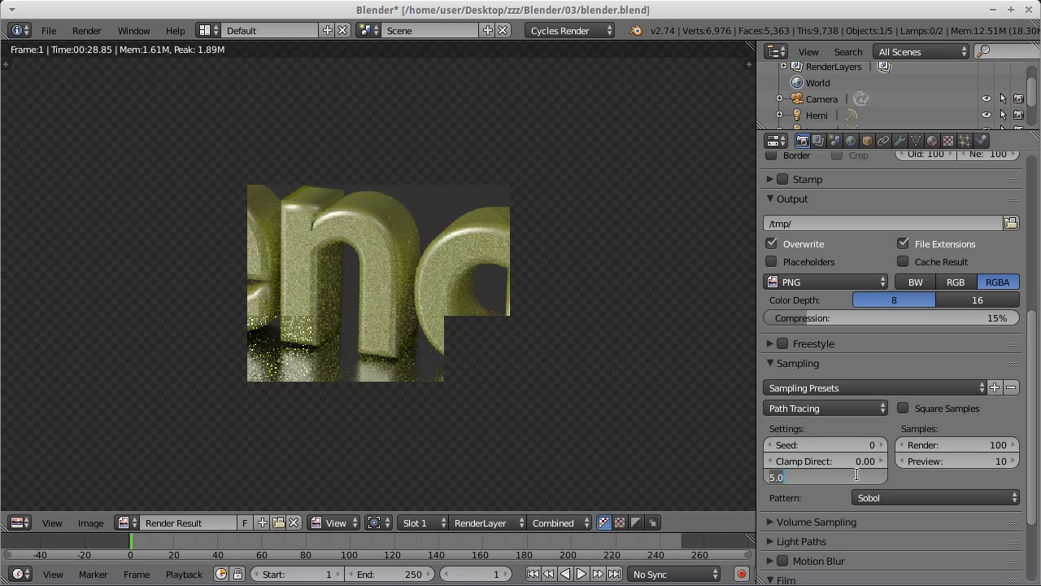
type("2")
key("Return")
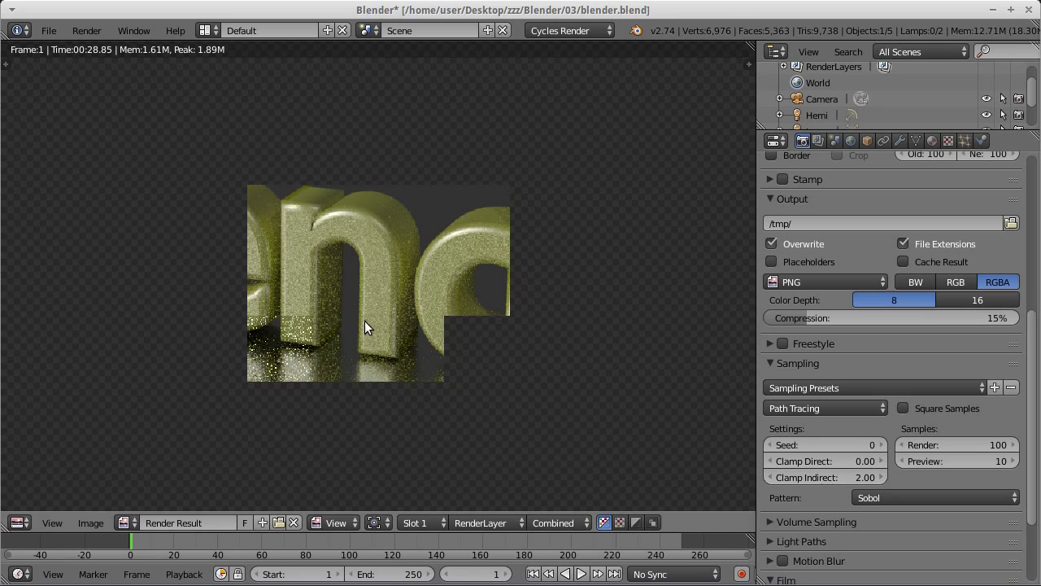
key("F12")
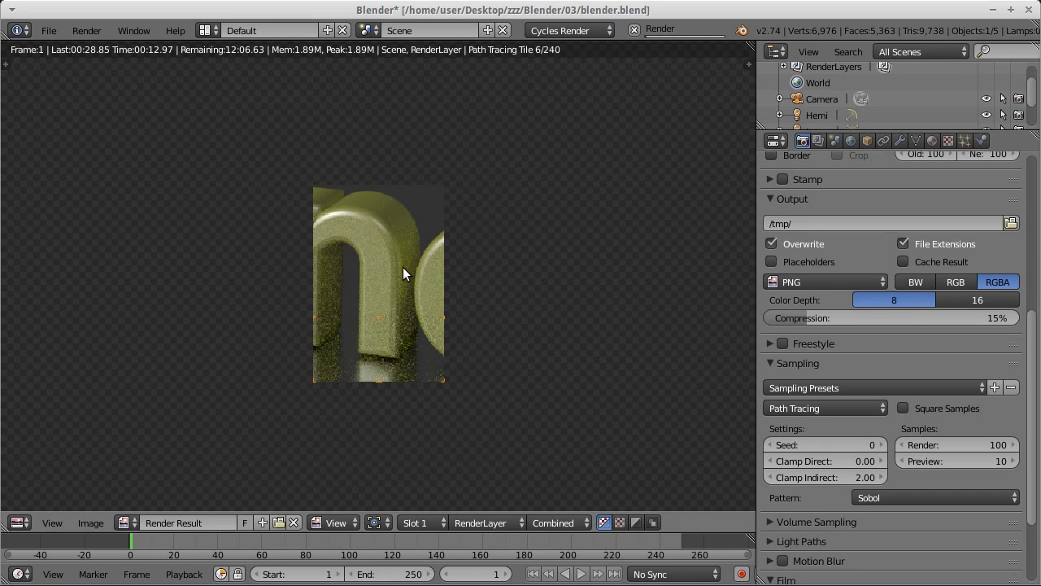
scroll(402, 266, "up", 3)
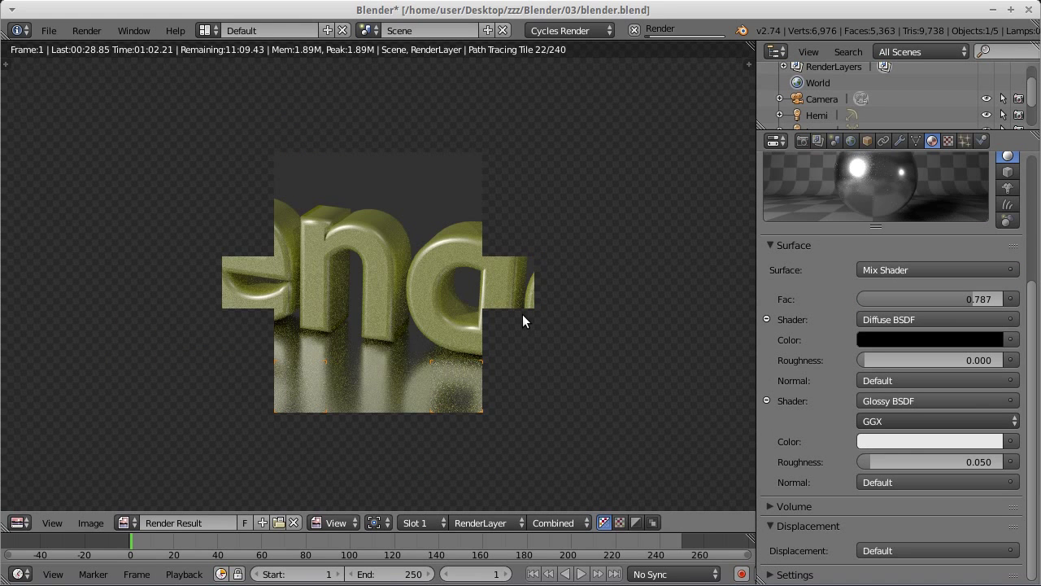
scroll(522, 314, "up", 3)
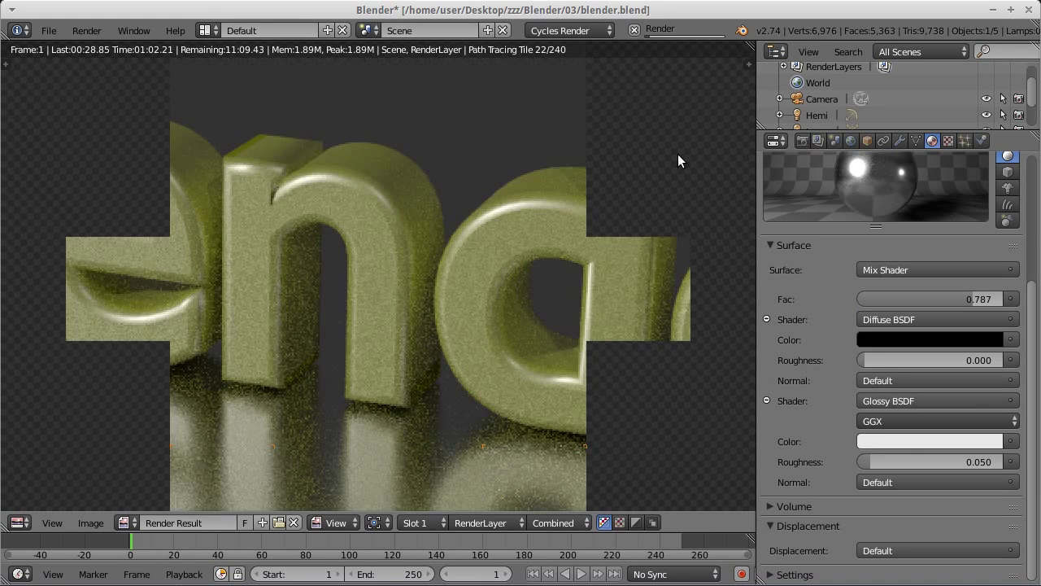
left_click(802, 141)
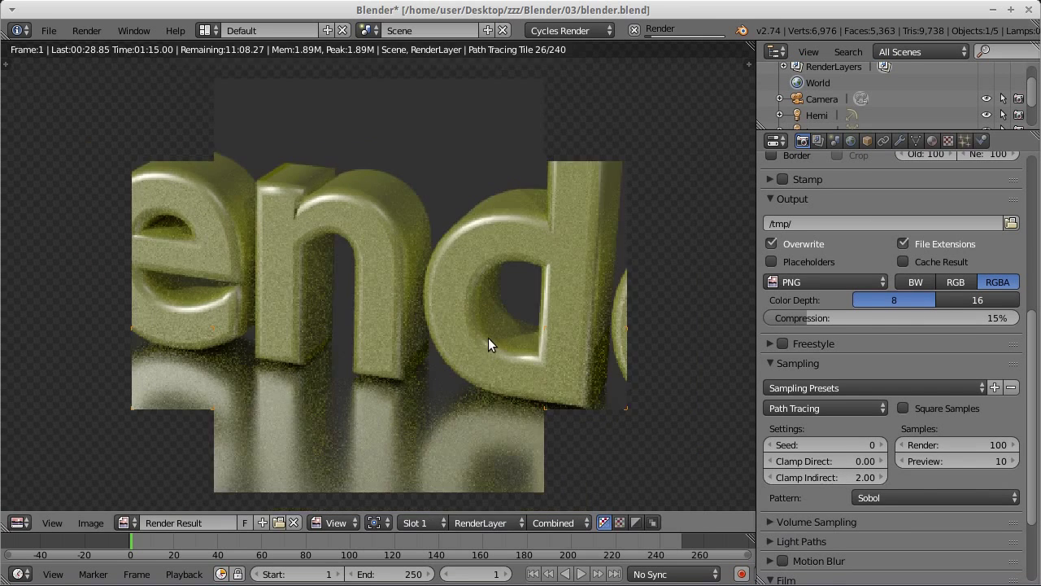
key("Escape")
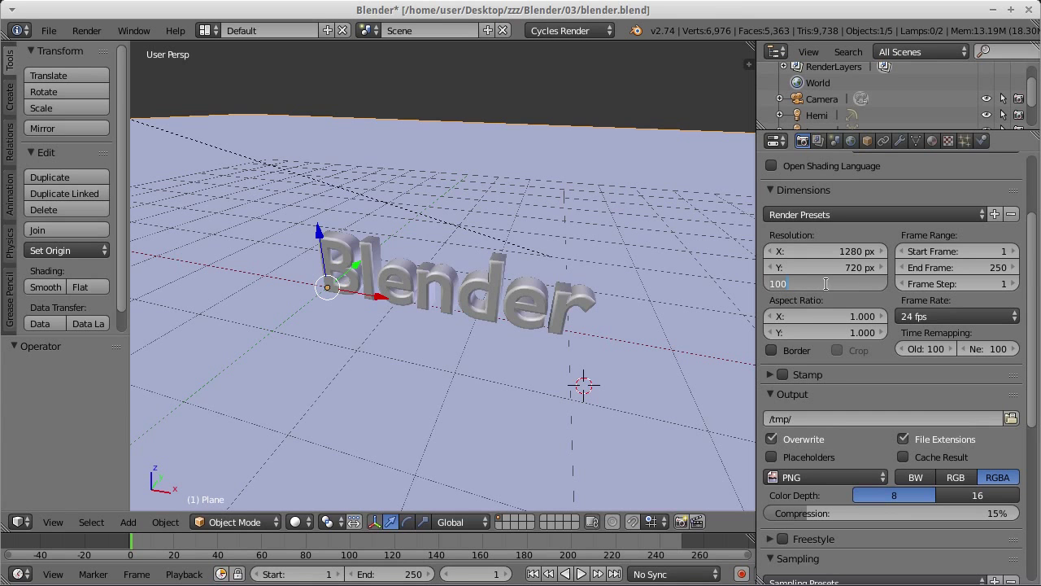
Set the render resolution percentage to 50%
key("ctrl+a")
type("50")
key("Return")
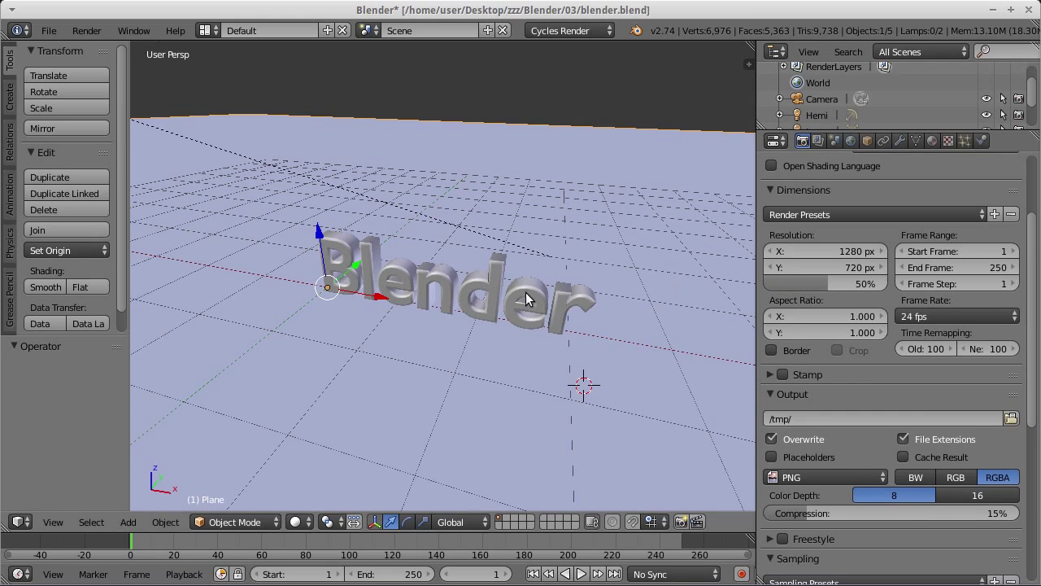
Expand the Performance panel and check the 64 × 64 tile size, leaving it unchanged
scroll(524, 300, "down", 3)
scroll(525, 299, "up", 1)
scroll(850, 377, "down", 5)
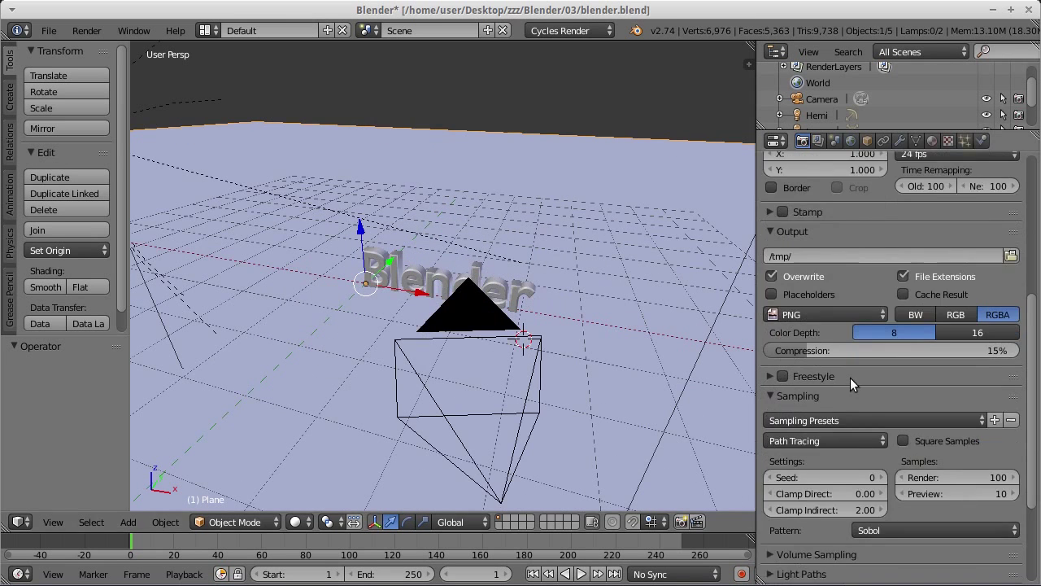
scroll(849, 378, "down", 3)
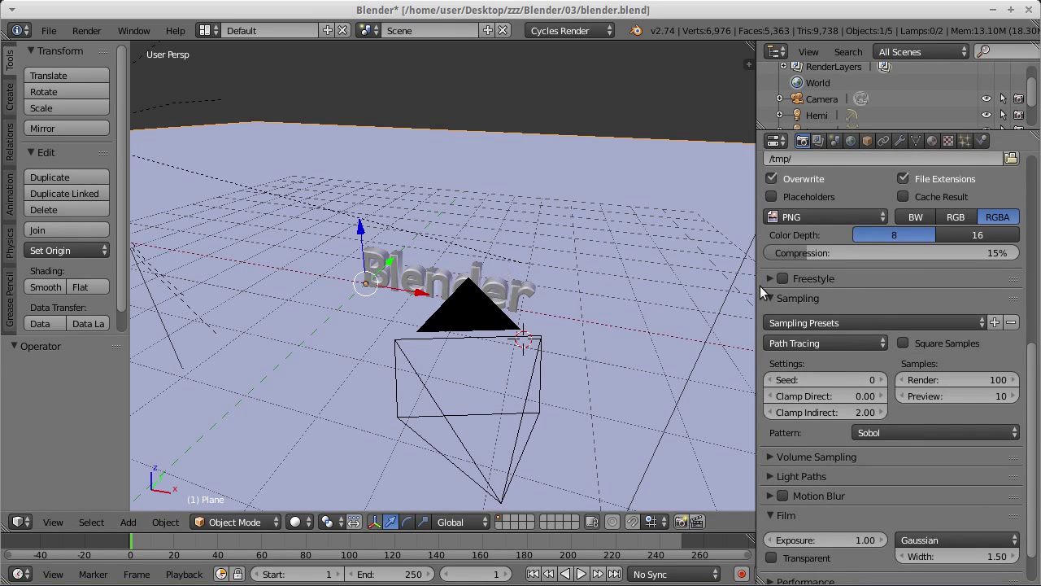
scroll(810, 294, "down", 2)
scroll(816, 260, "up", 4)
scroll(826, 235, "up", 6)
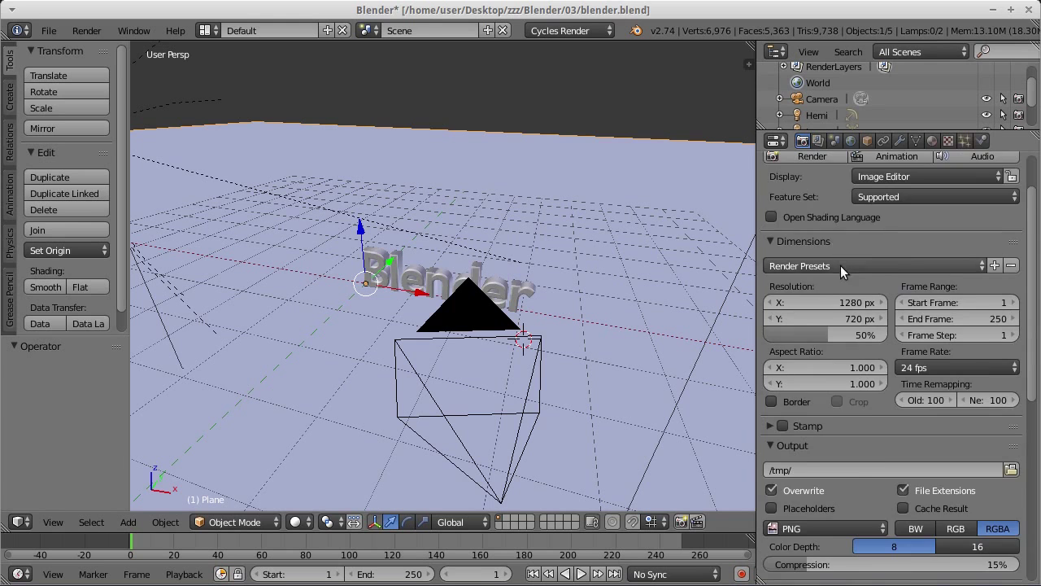
scroll(840, 265, "down", 8)
scroll(840, 264, "down", 3)
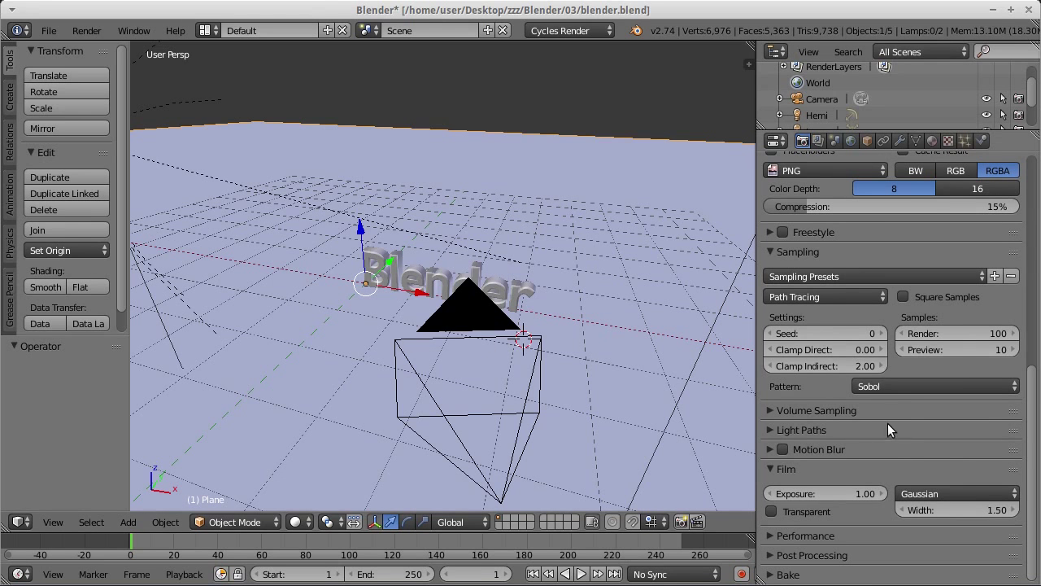
left_click(805, 535)
scroll(884, 477, "down", 5)
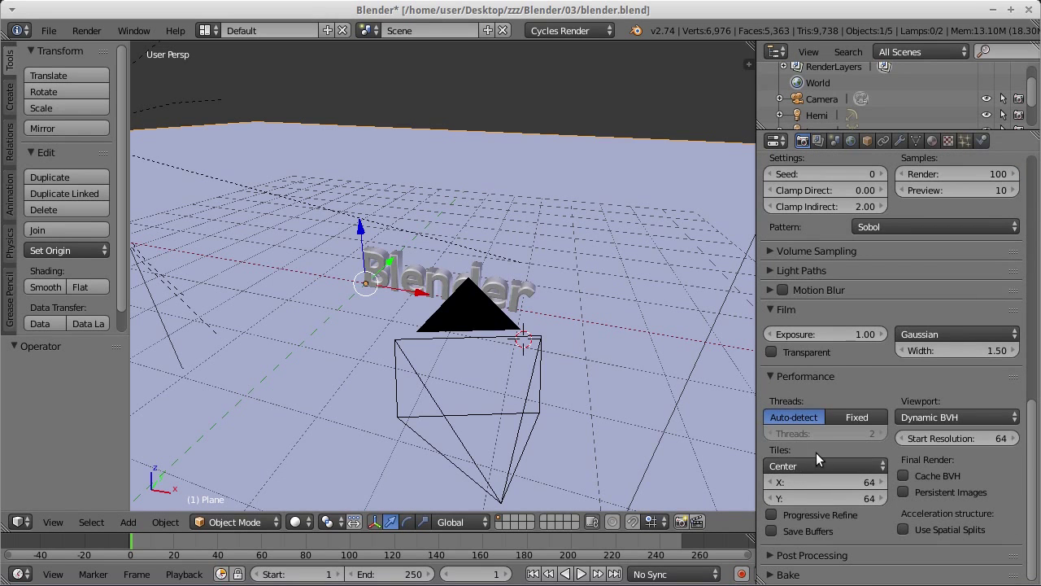
left_click(842, 481)
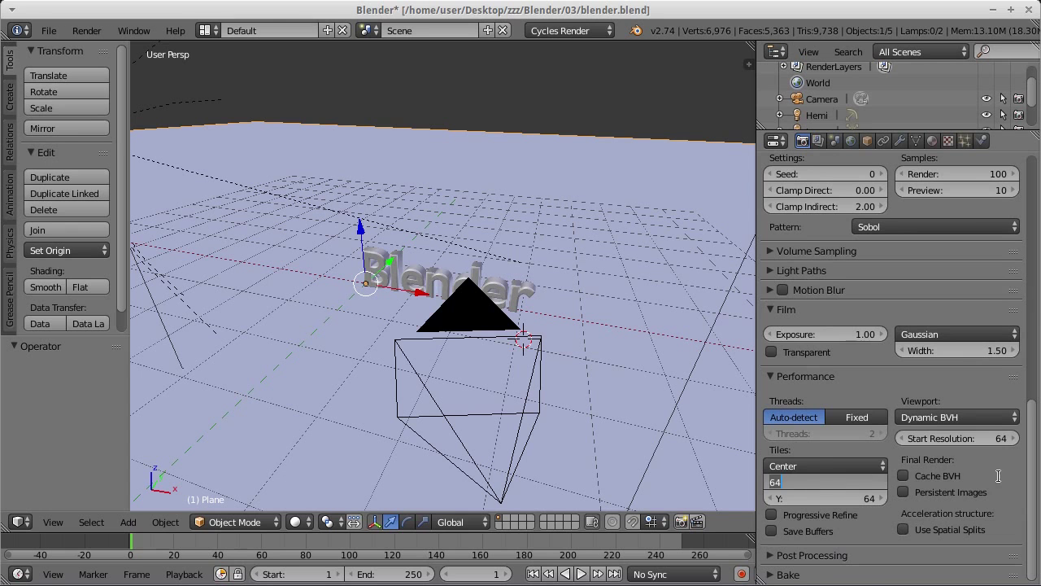
key("Return")
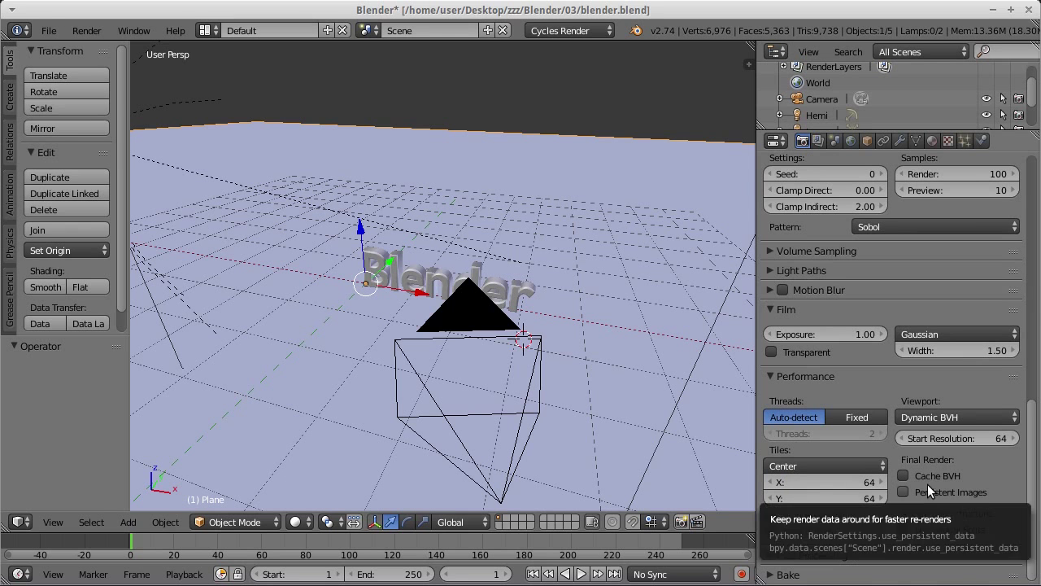
scroll(641, 301, "up", 2)
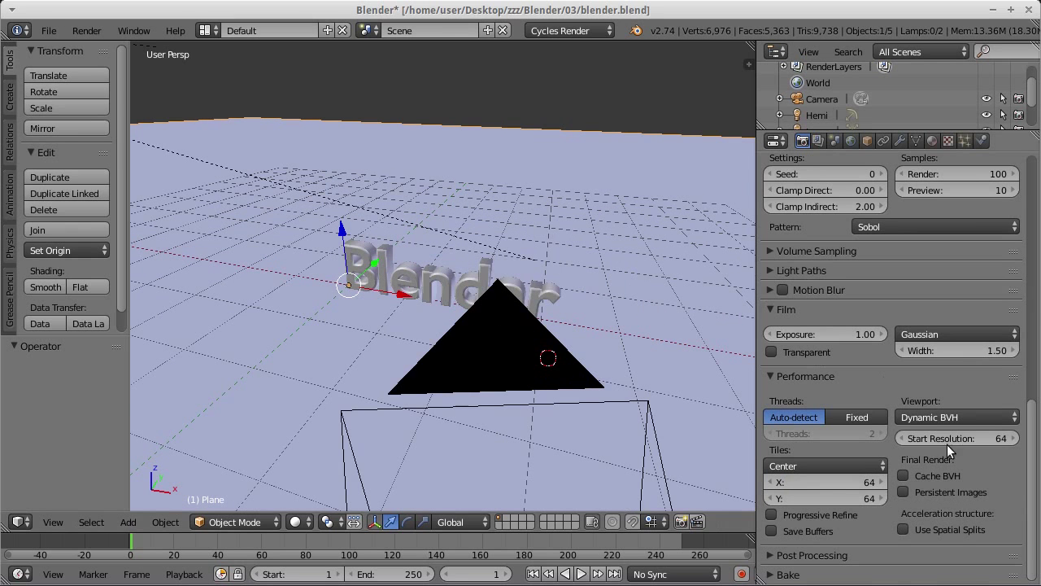
left_click(49, 30)
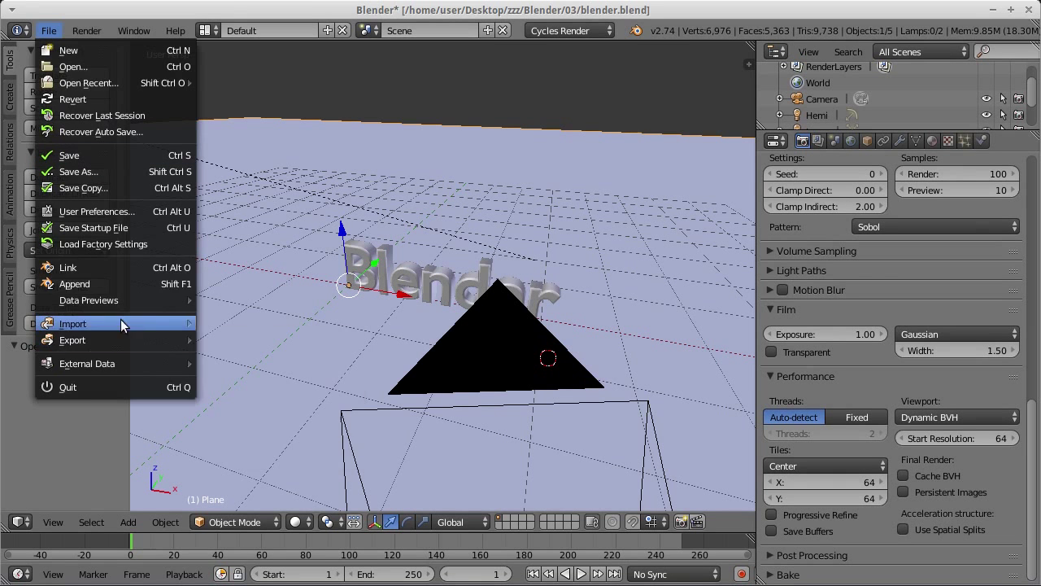
left_click(121, 210)
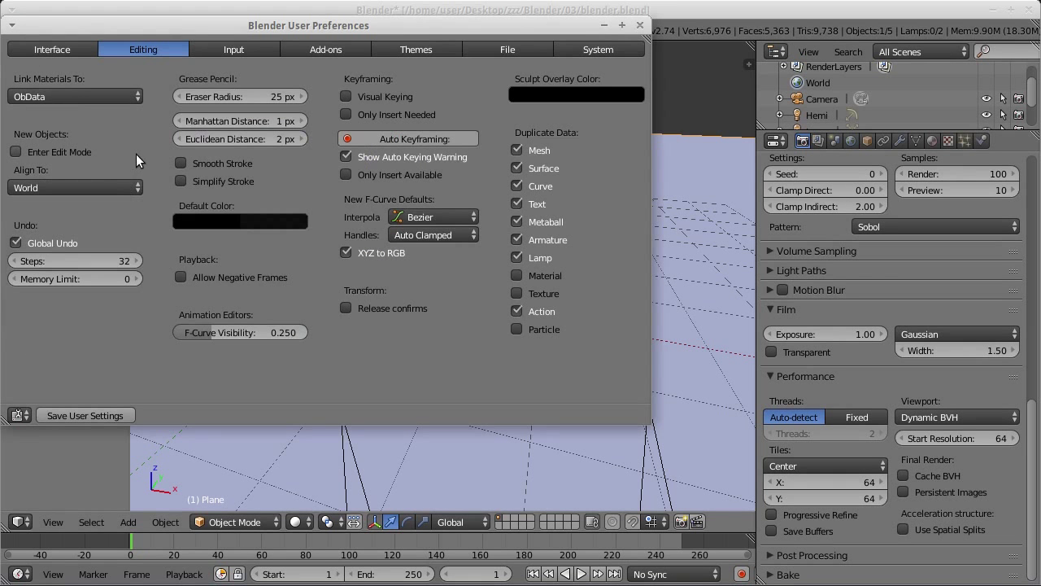
left_click(582, 49)
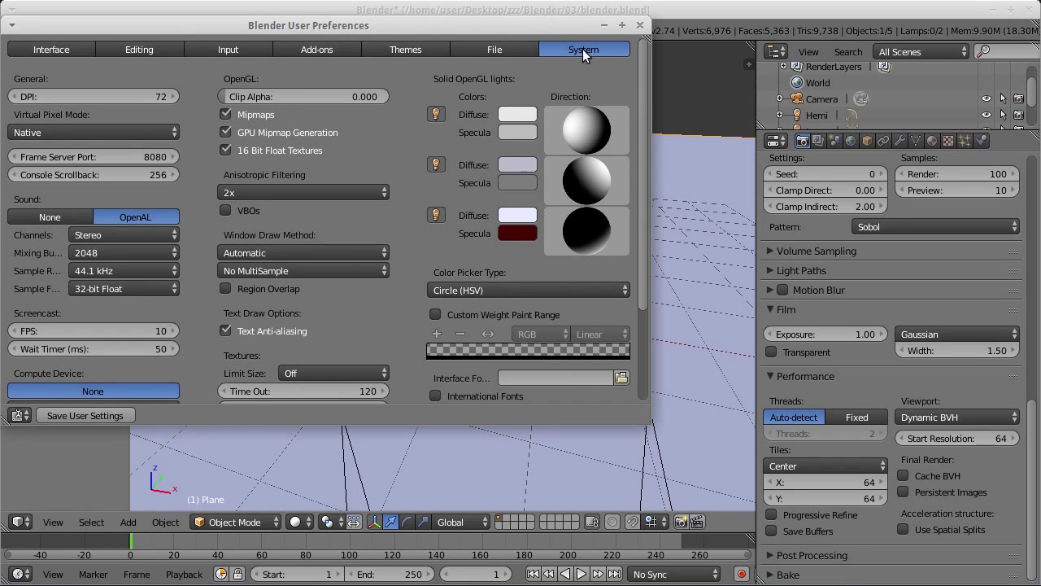
scroll(434, 171, "down", 3)
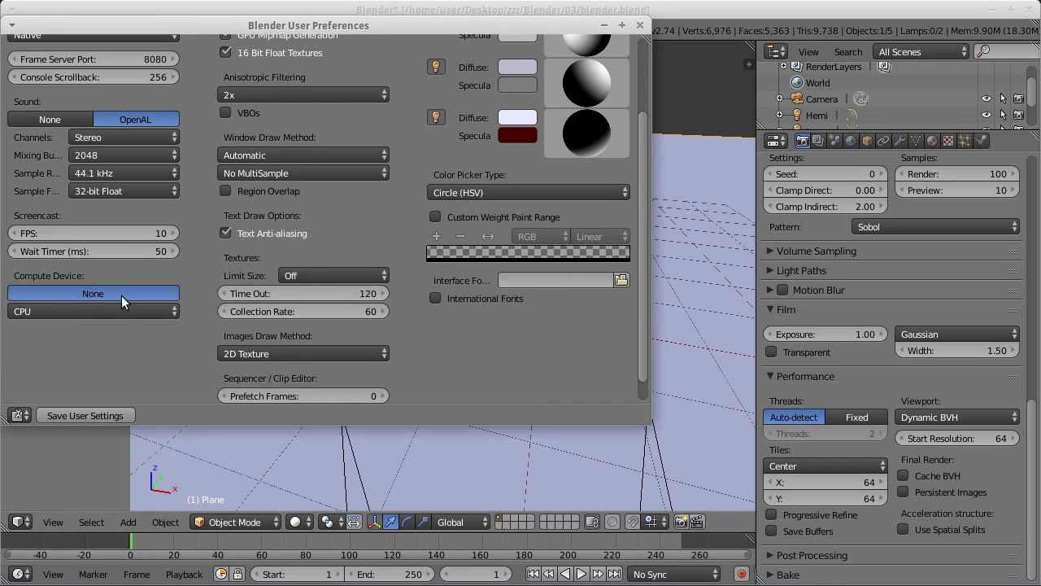
left_click(153, 311)
left_click(100, 312)
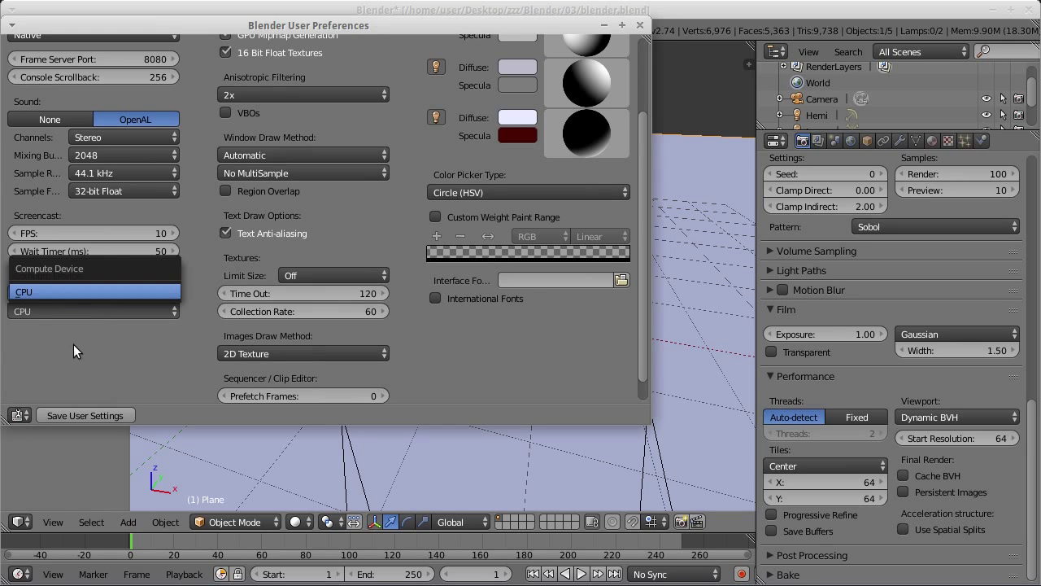
left_click(73, 346)
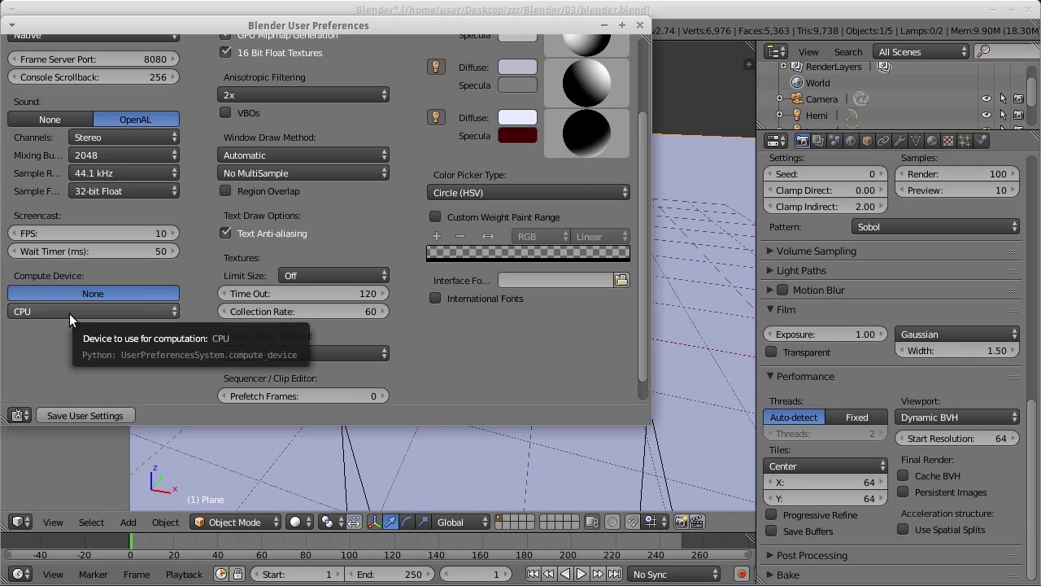
left_click(69, 315)
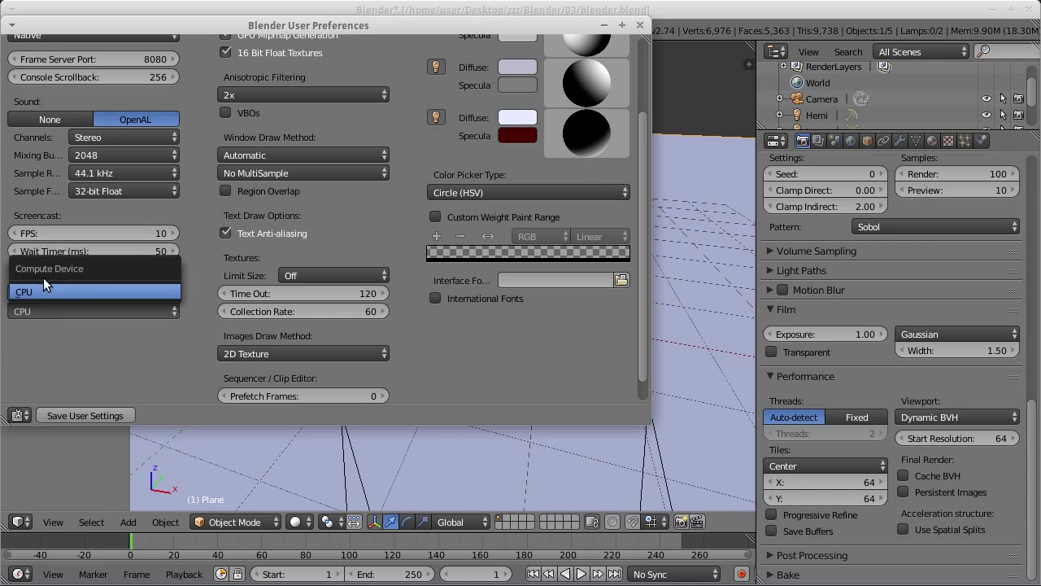
left_click(97, 284)
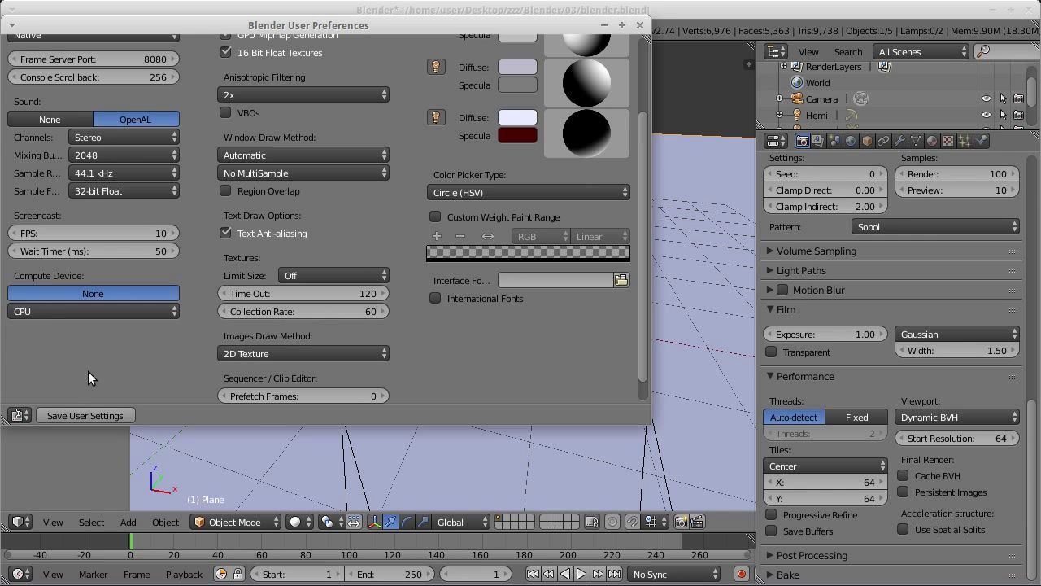
scroll(534, 335, "up", 3)
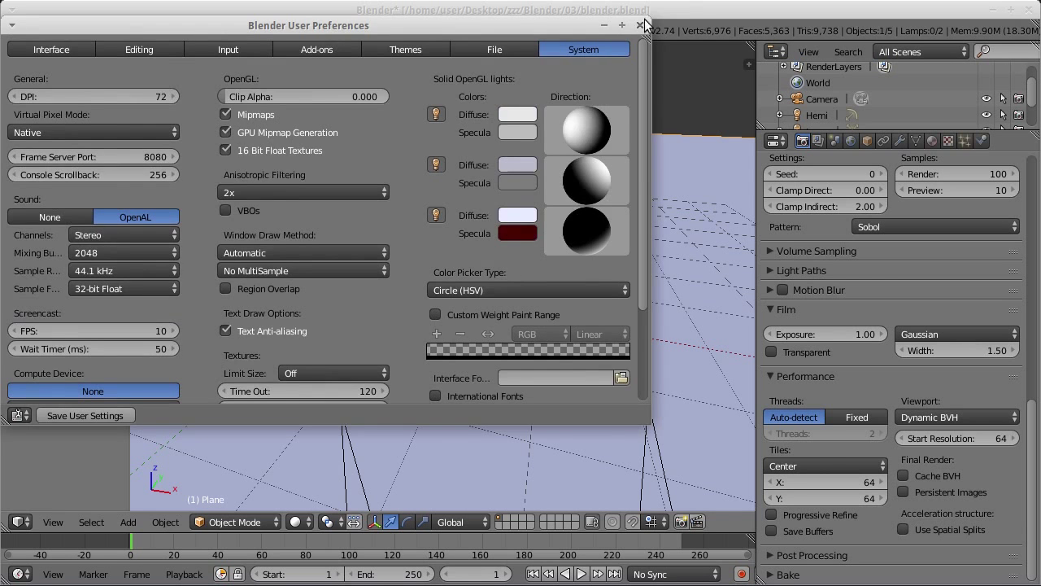
left_click(640, 25)
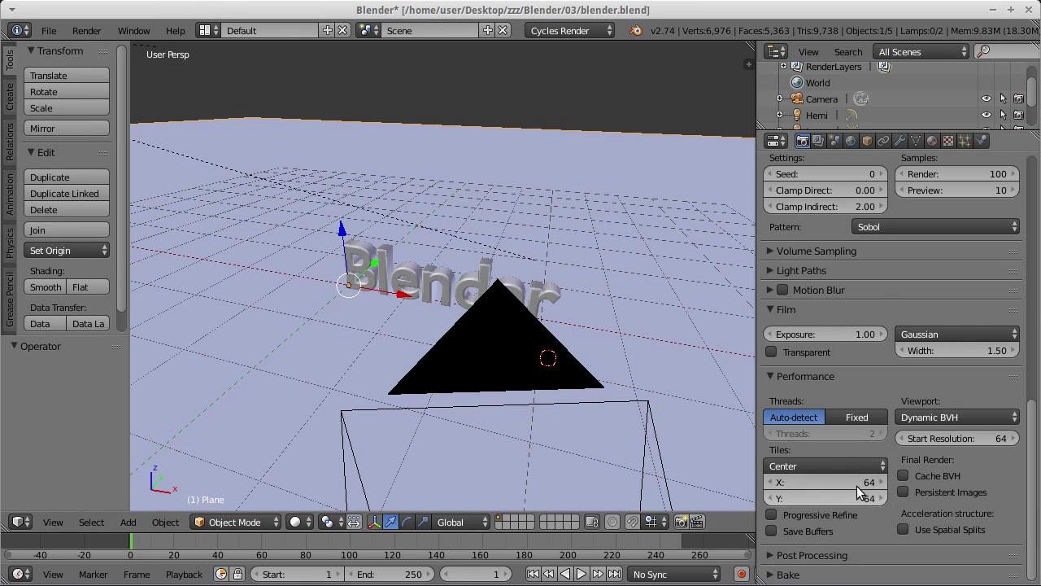
Render the frame at 50% resolution with Cycles, finishing in about 1:27
scroll(904, 440, "up", 5)
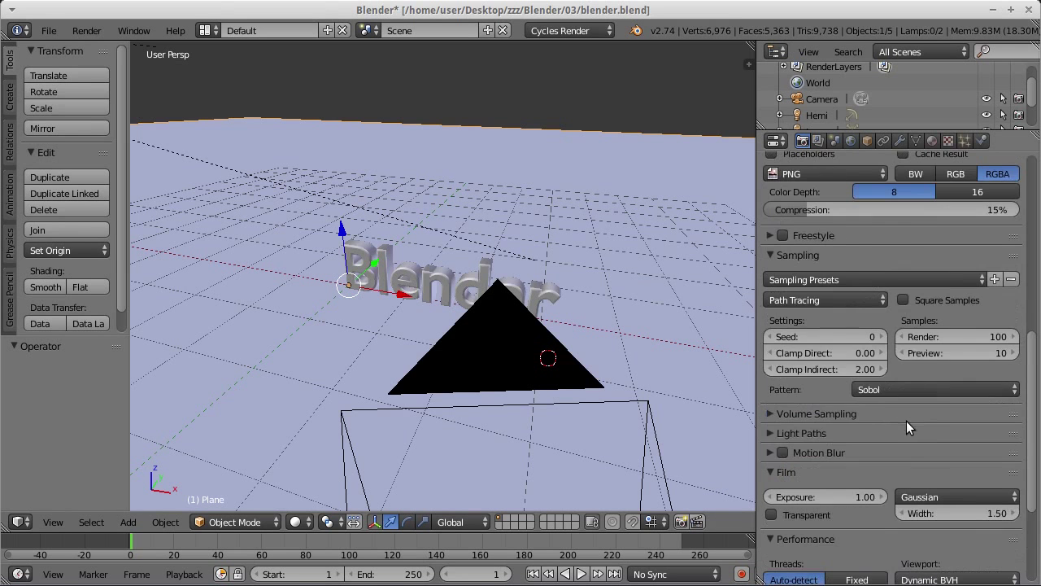
scroll(891, 366, "up", 3)
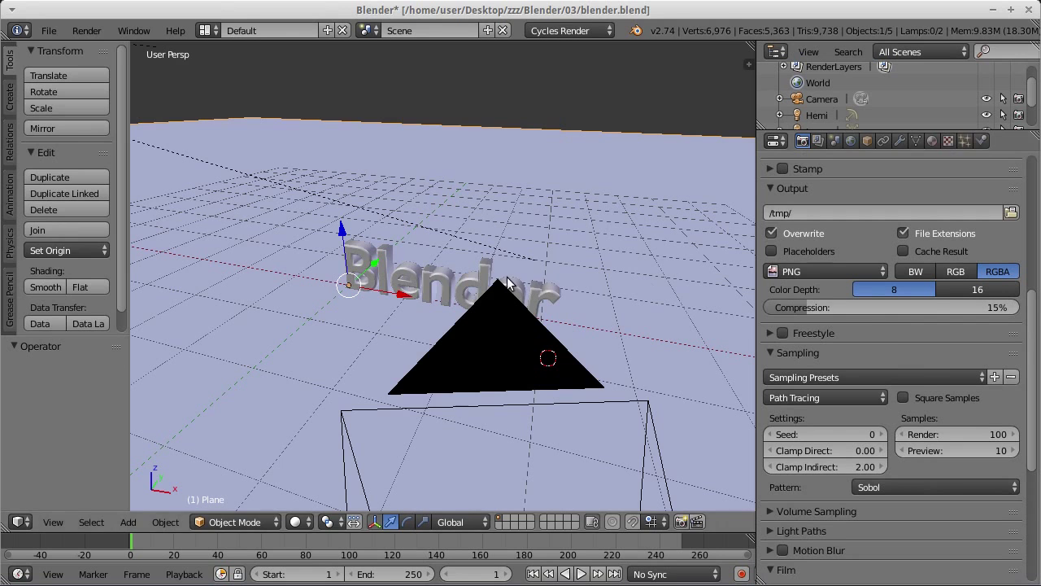
key("F12")
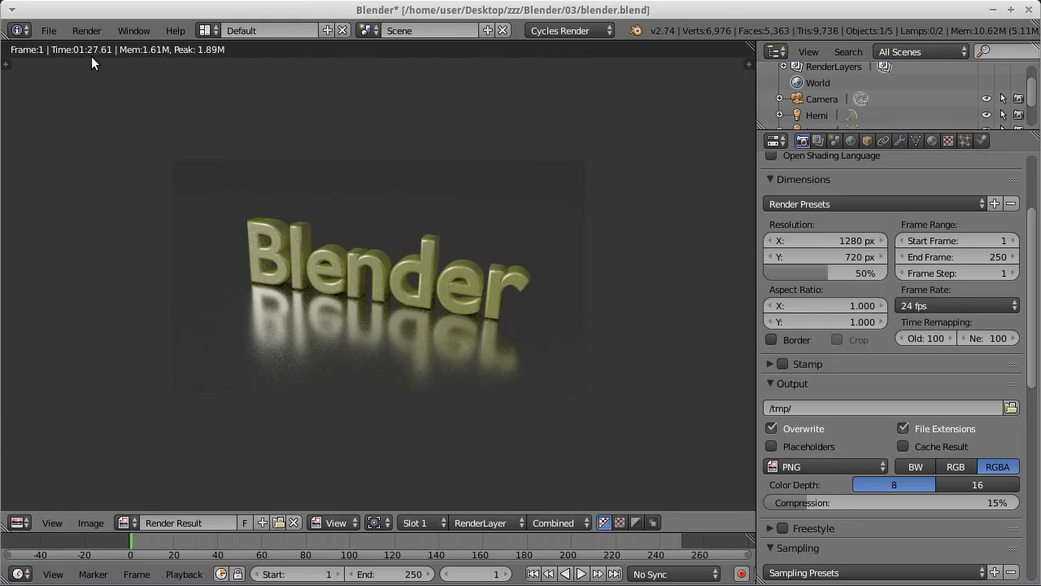
Change the render tiles to 16 × 16 and re-render, finishing in about 1:25
scroll(986, 434, "down", 6)
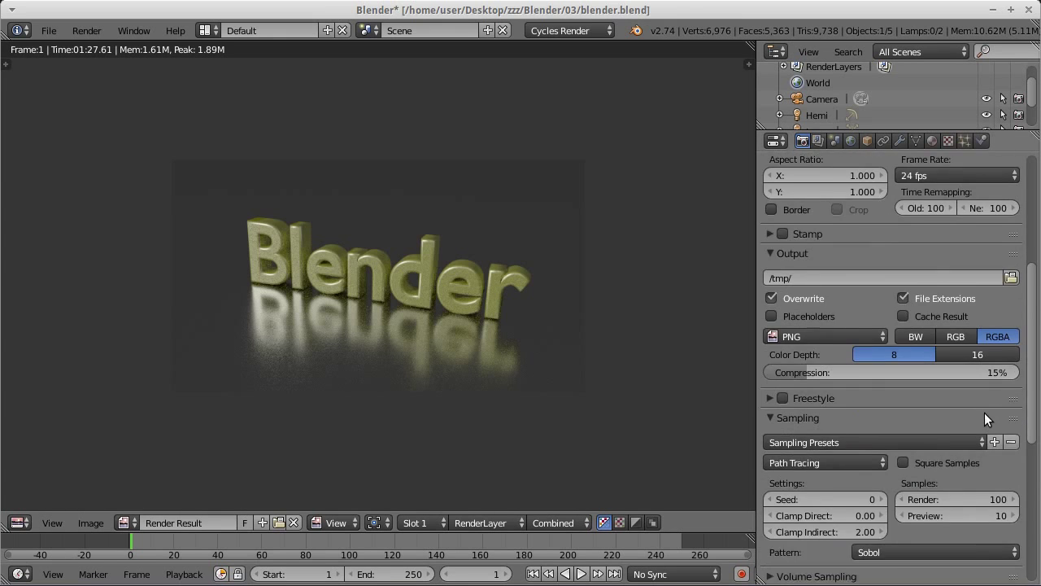
scroll(984, 413, "down", 2)
scroll(966, 397, "down", 4)
scroll(959, 383, "down", 2)
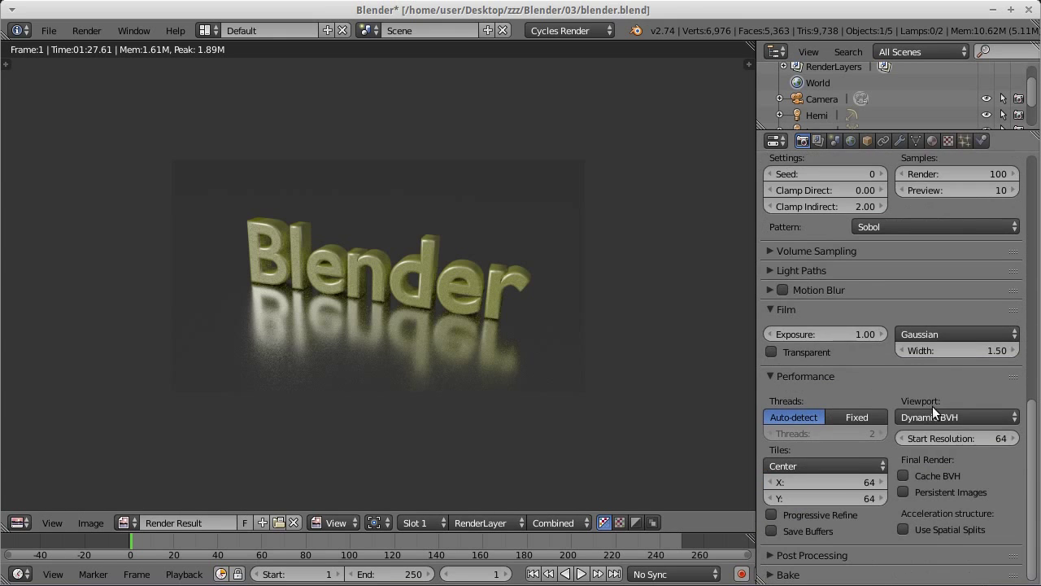
left_click(821, 481)
type("16")
key("Return")
left_click(824, 498)
type("16")
key("Return")
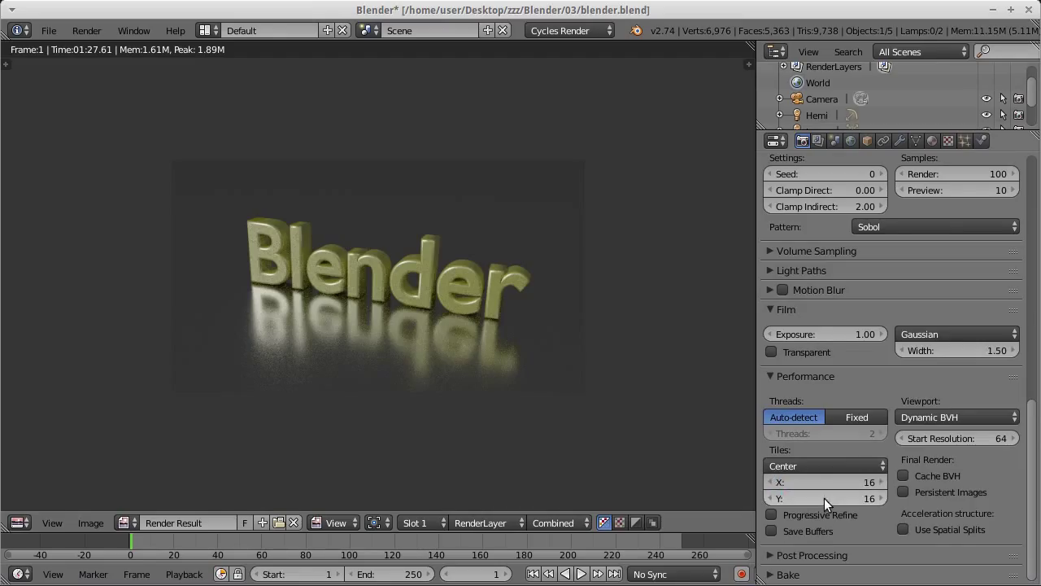
key("F12")
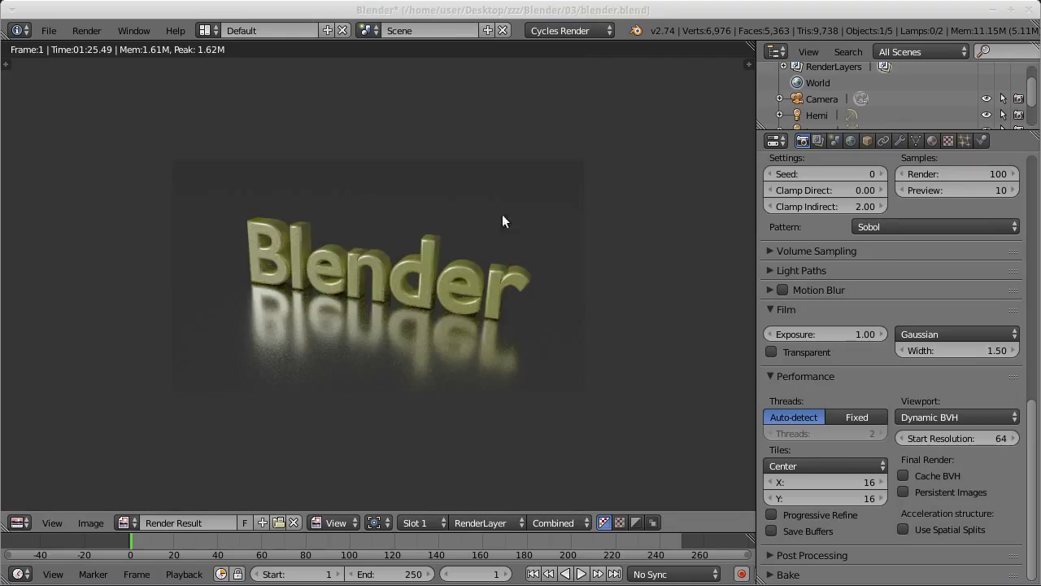
Change the render tiles to 128 × 128 and re-render, finishing faster in about 1:08
scroll(638, 222, "down", 5)
scroll(639, 221, "up", 2)
scroll(617, 221, "up", 2)
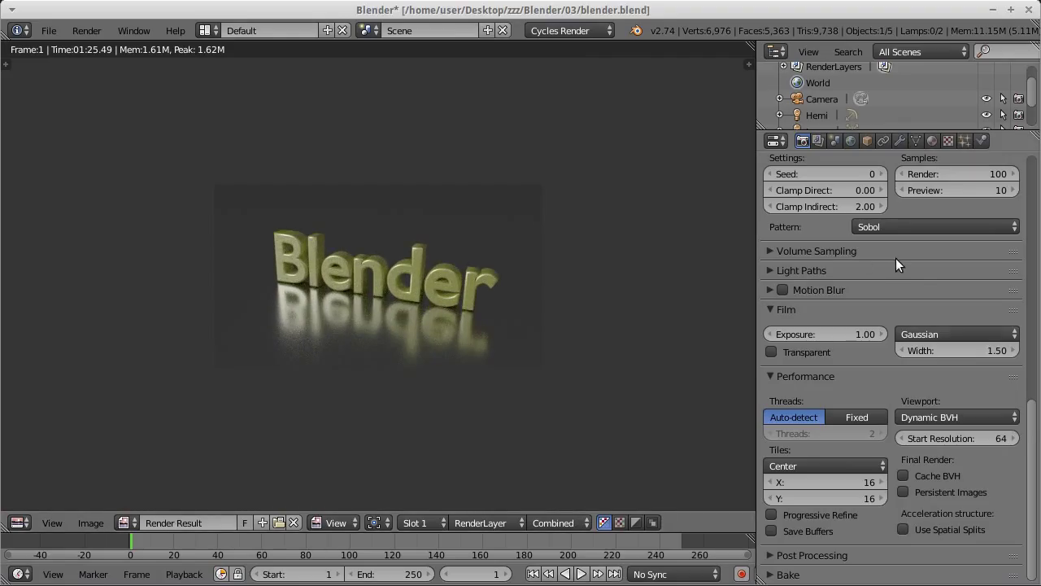
left_click(826, 477)
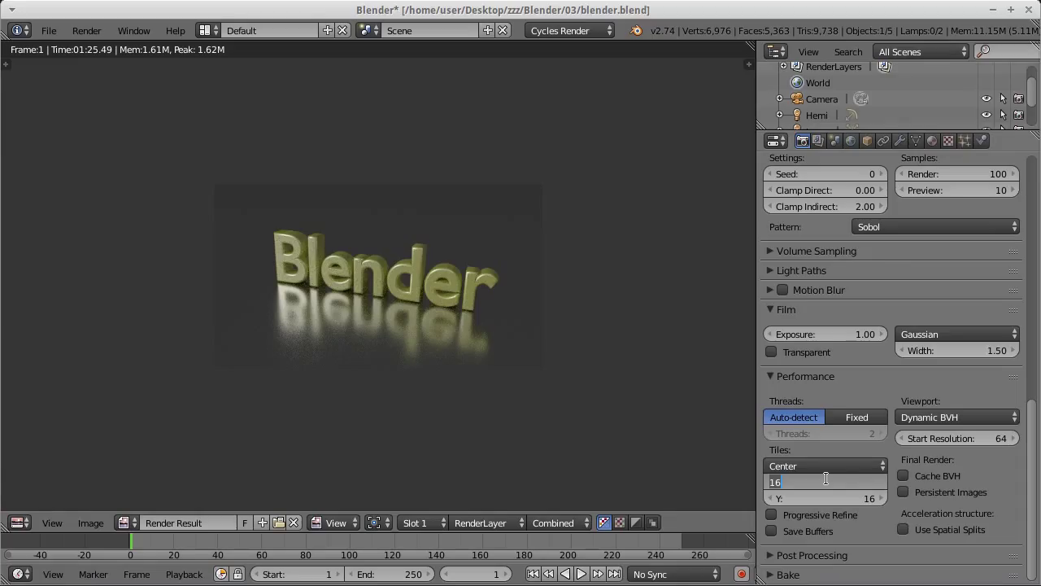
type("128")
key("Return")
left_click(843, 494)
type("128")
key("Return")
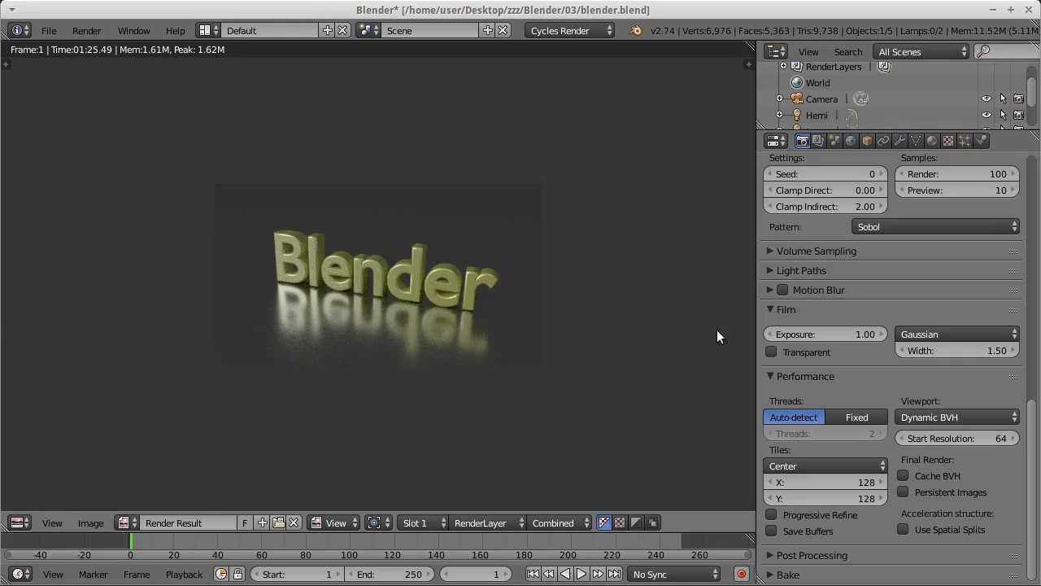
key("F12")
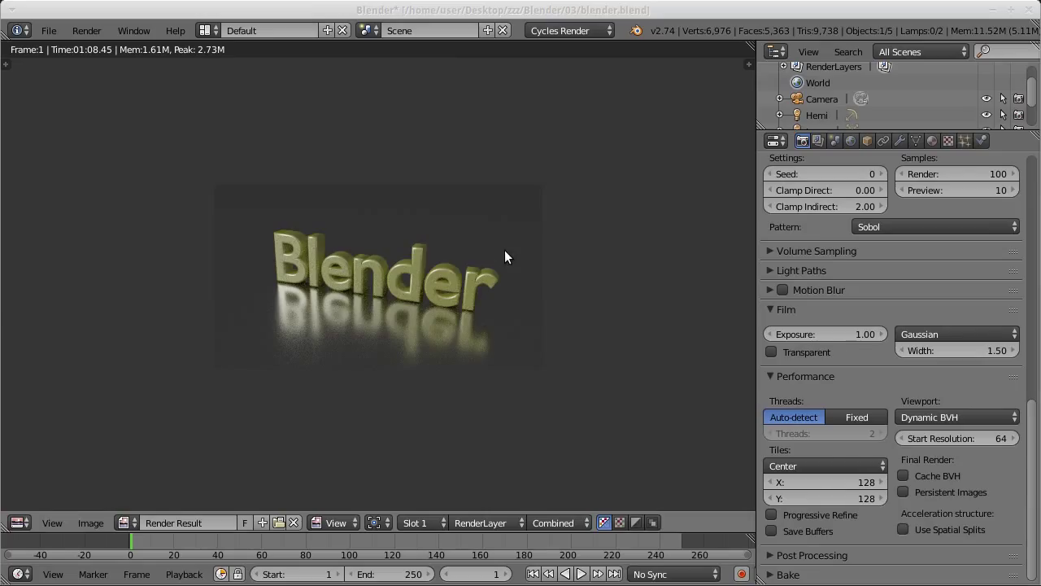
Set Cycles render tiles to 256 × 256, correcting the typo, and re-render with F12
left_click(864, 481)
type("256")
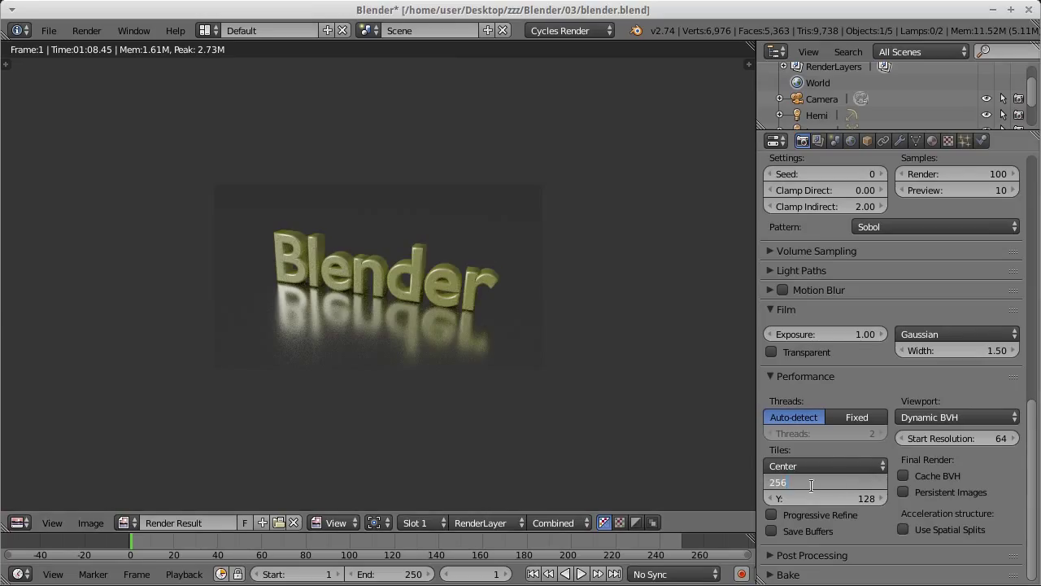
left_click(823, 498)
type("258")
key("BackSpace")
type("6")
key("Return")
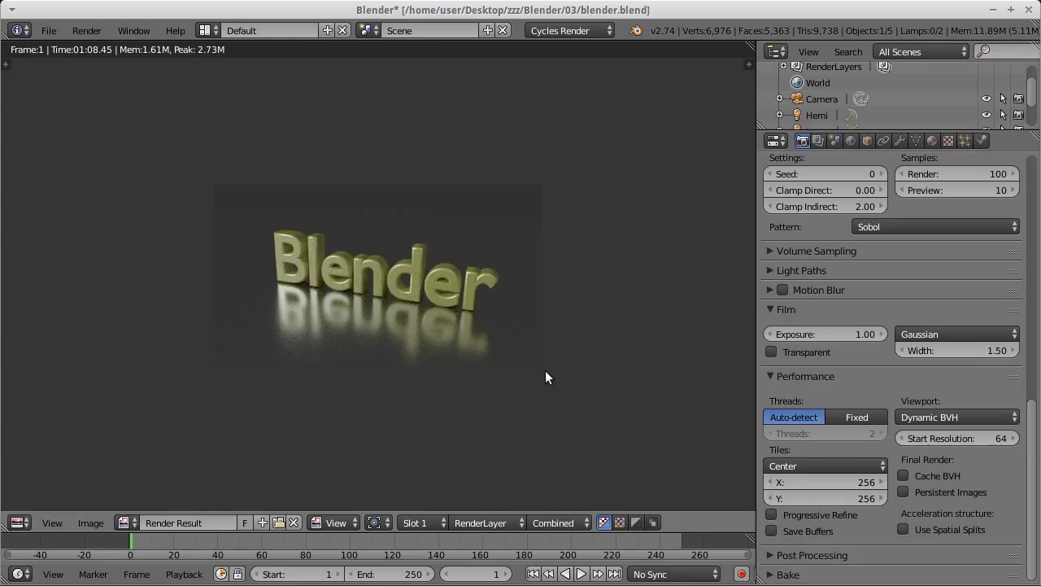
key("F12")
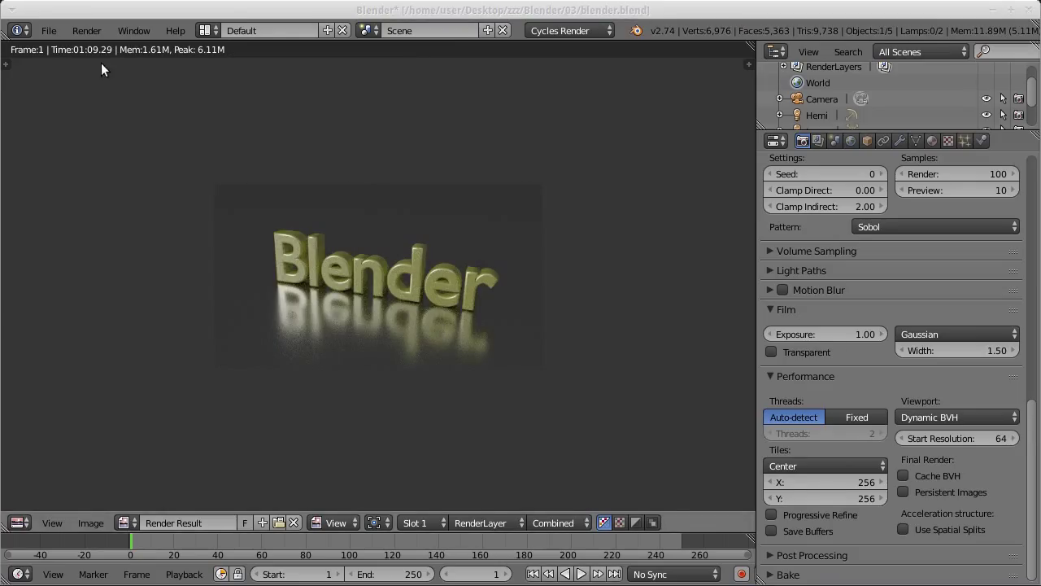
Set the Performance tiles X and Y back to 128 each
left_click(844, 482)
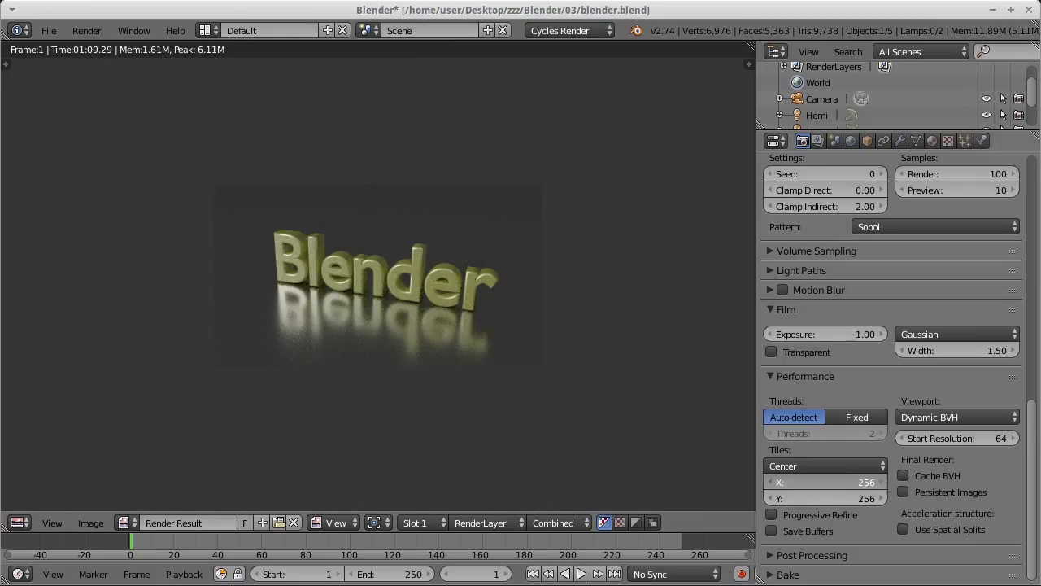
type("128")
key("Tab")
type("128")
key("Return")
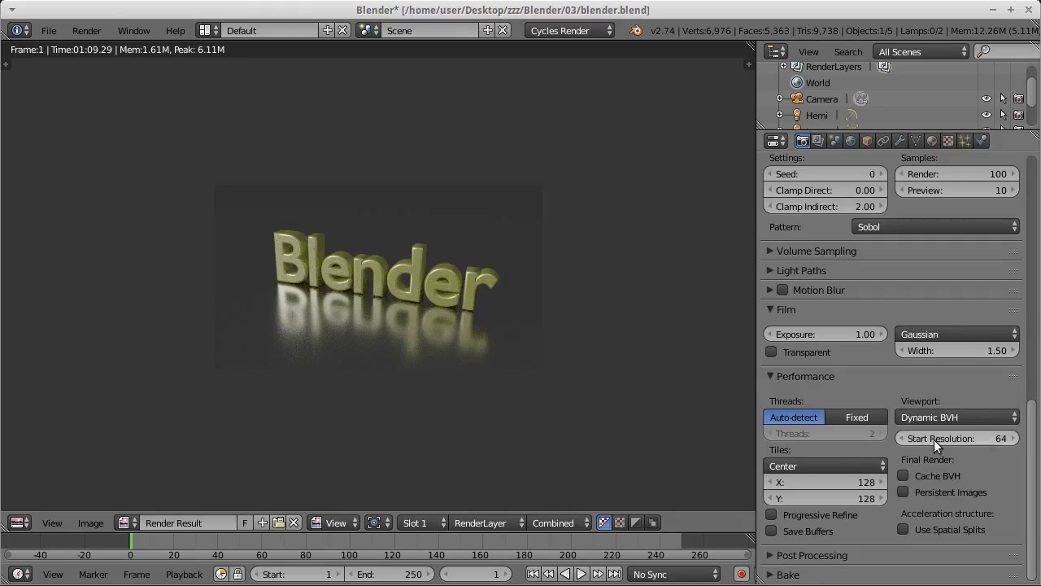
scroll(933, 439, "up", 2)
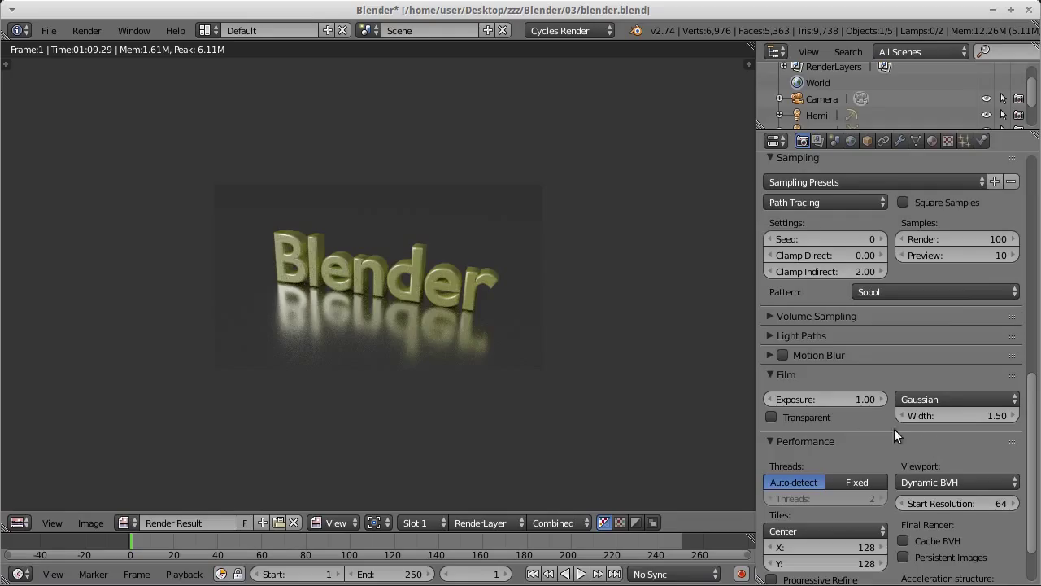
In Light Paths, set bounces Max 4 and Min 2, then render with F12
left_click(771, 335)
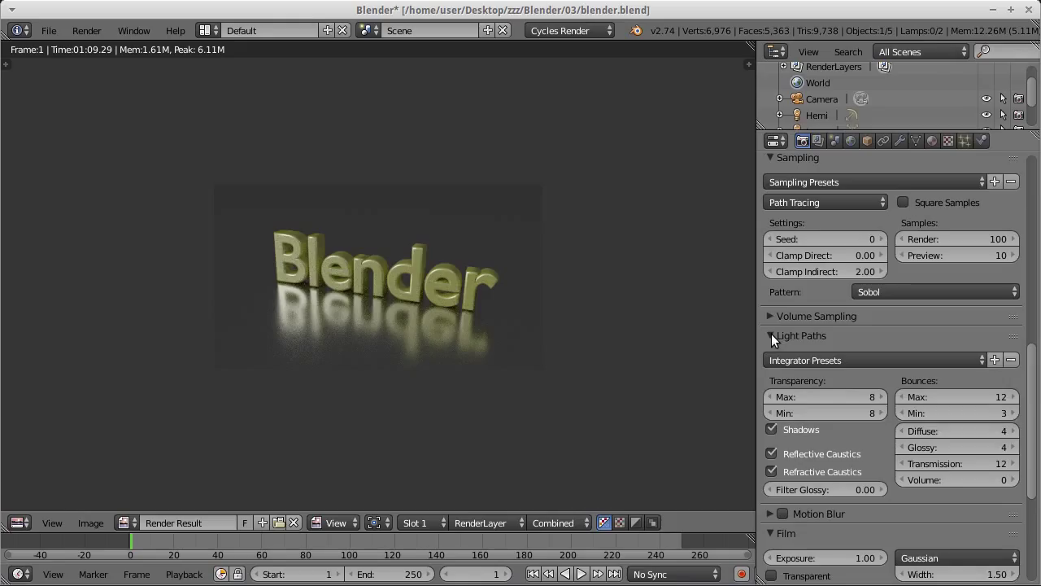
left_click_drag(996, 413, 995, 480)
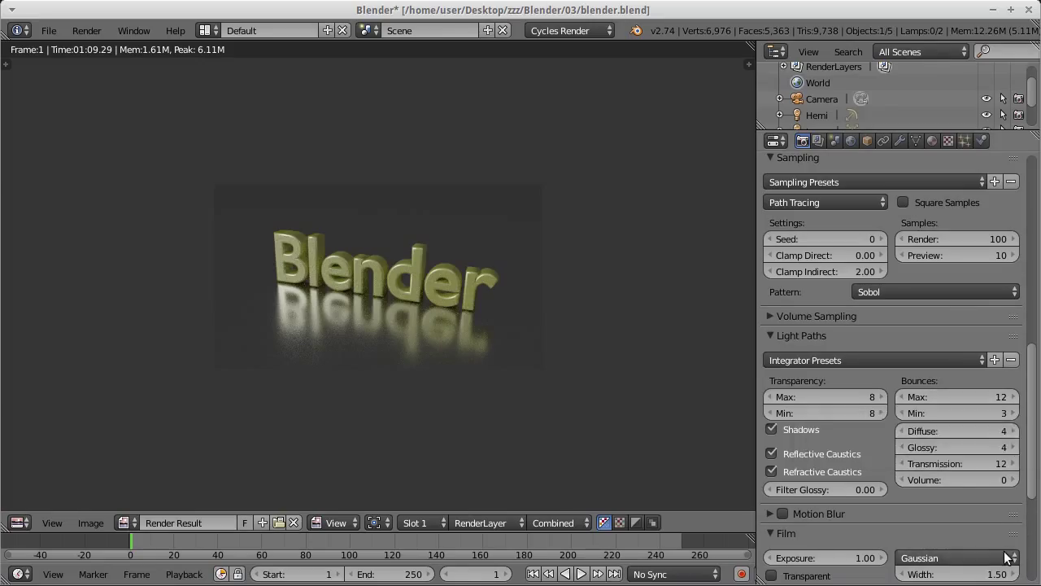
left_click(997, 397)
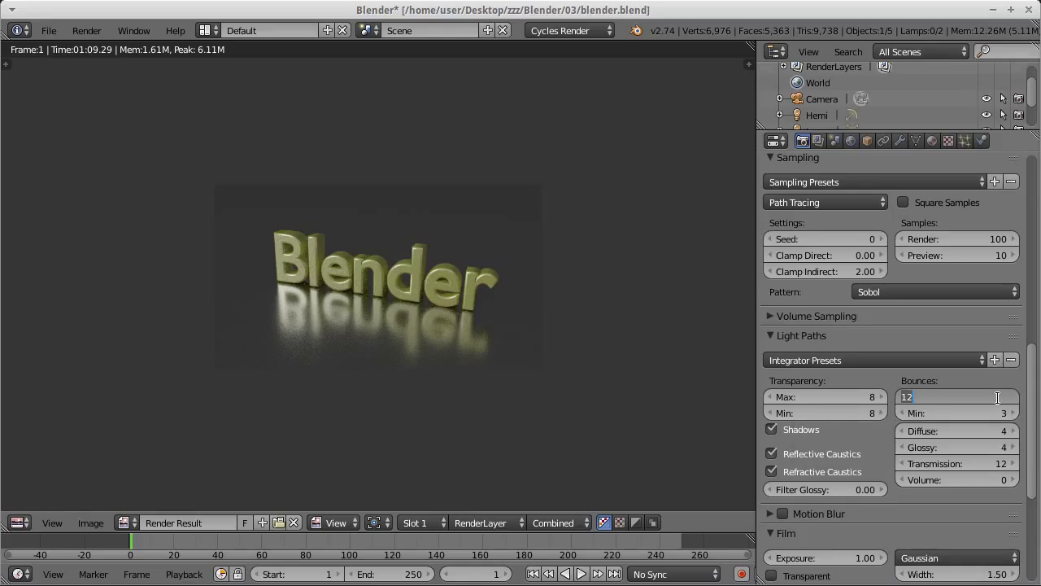
type("8")
key("Return")
left_click(933, 413)
type("2")
key("Return")
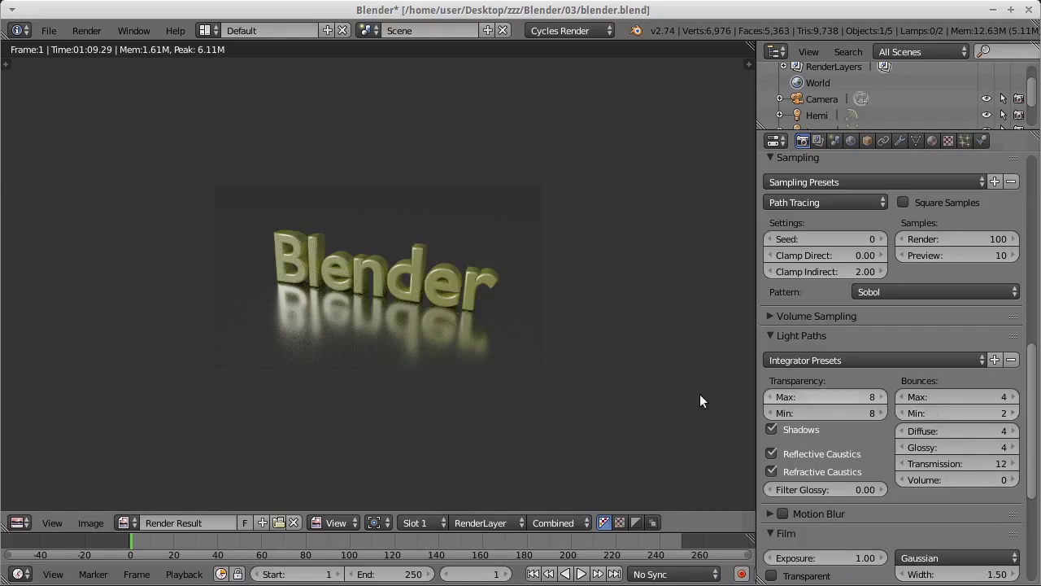
key("F12")
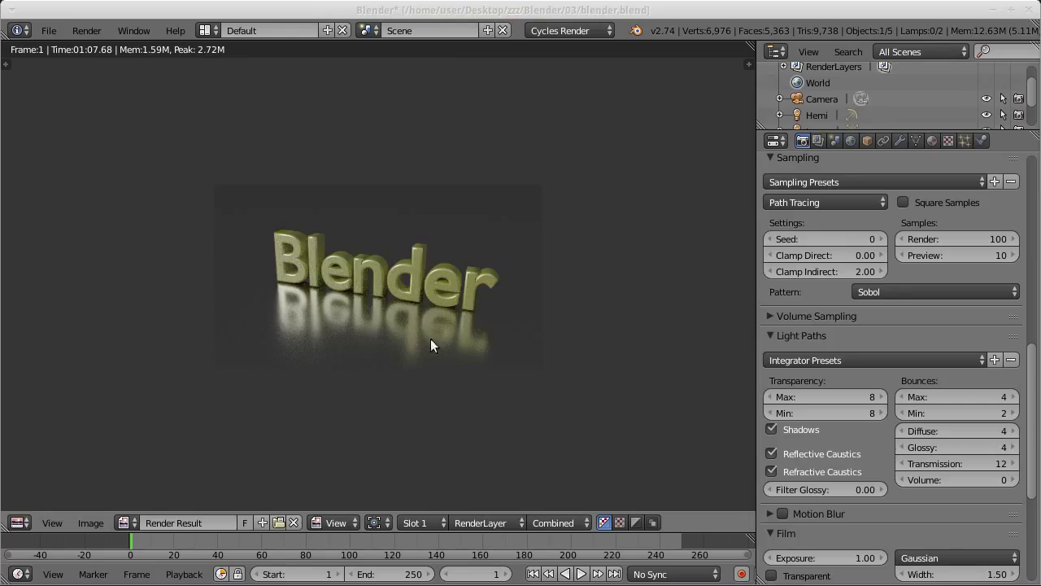
Set the Glossy light path bounces field to 2
left_click(975, 448)
type("2")
key("Return")
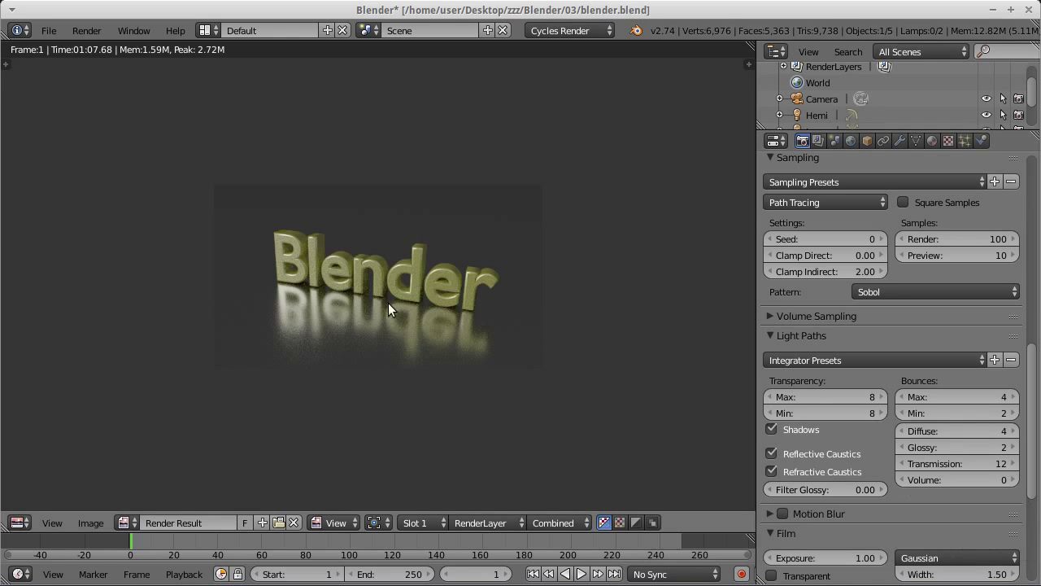
scroll(393, 296, "up", 4)
scroll(395, 299, "up", 4)
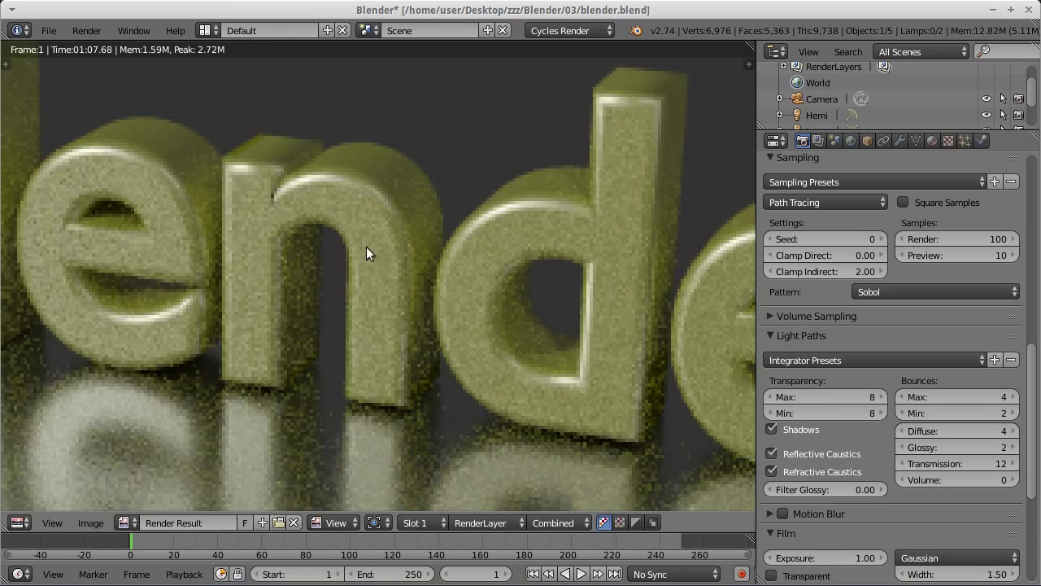
scroll(390, 380, "down", 2)
scroll(342, 396, "down", 1)
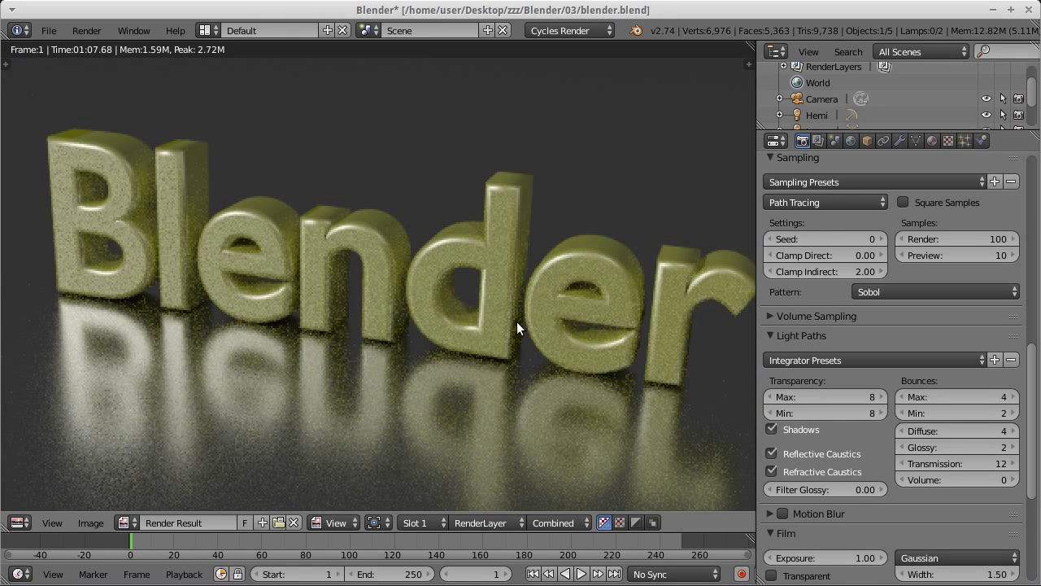
scroll(516, 322, "down", 3)
scroll(488, 307, "down", 2)
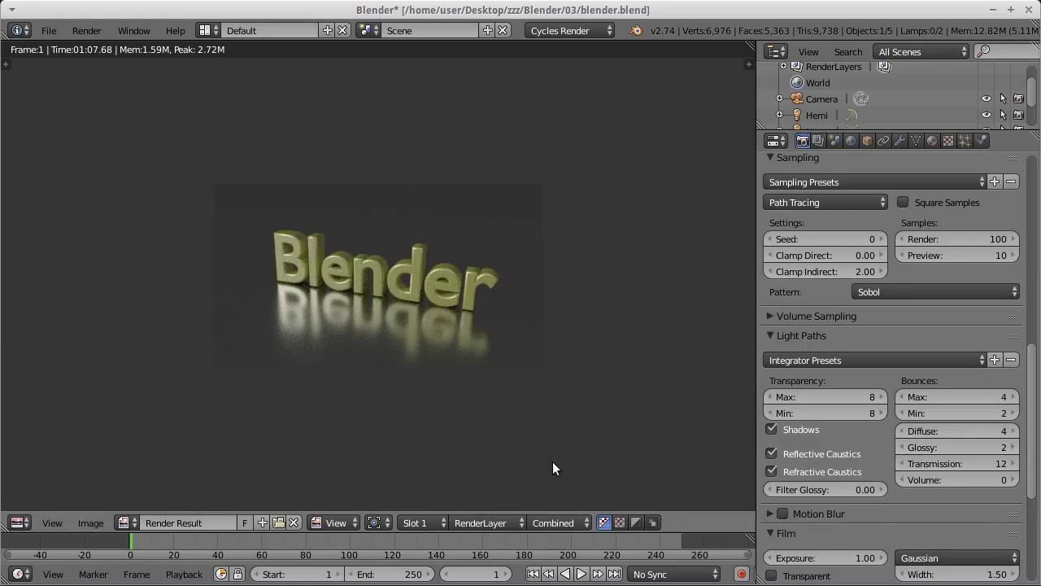
Re-render with Glossy 2, then raise Glossy bounces back to 4
key("F12")
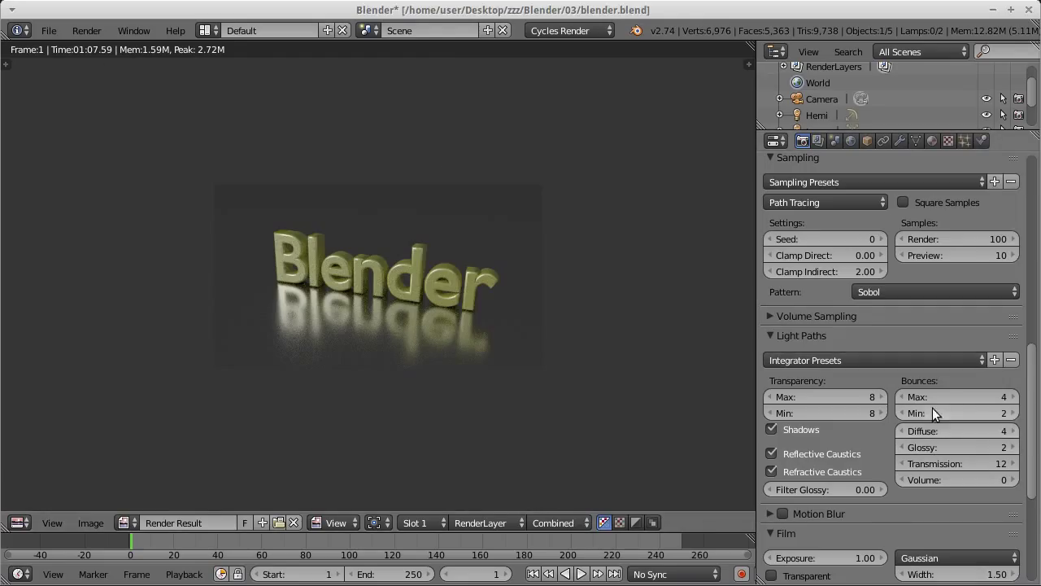
left_click(1013, 448)
left_click(1013, 447)
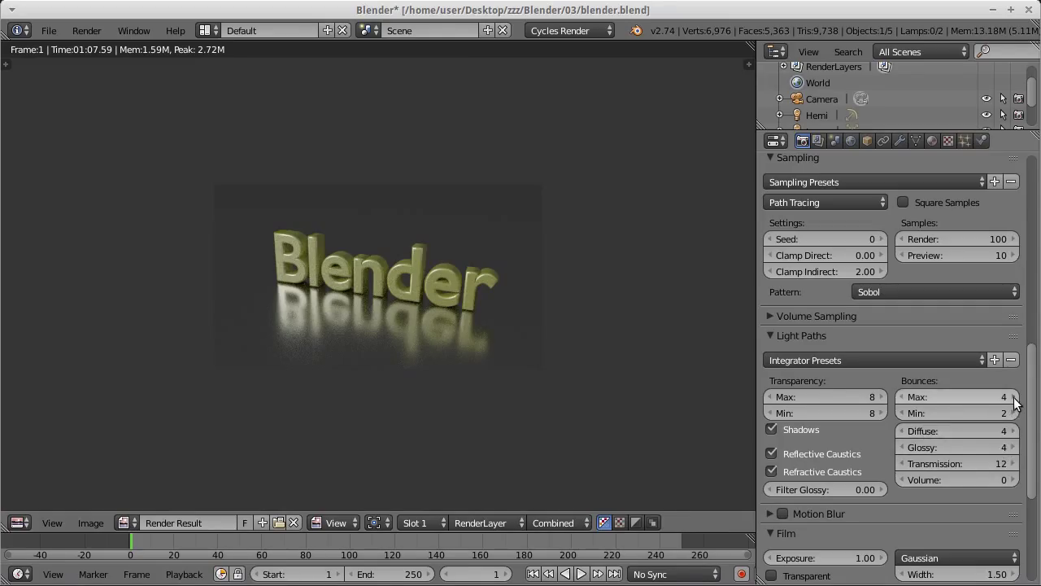
Raise light path bounces to Max 12 and Min 4 with the arrows
left_click(1014, 398)
left_click(1013, 397)
left_click(1013, 397)
left_click(1013, 397)
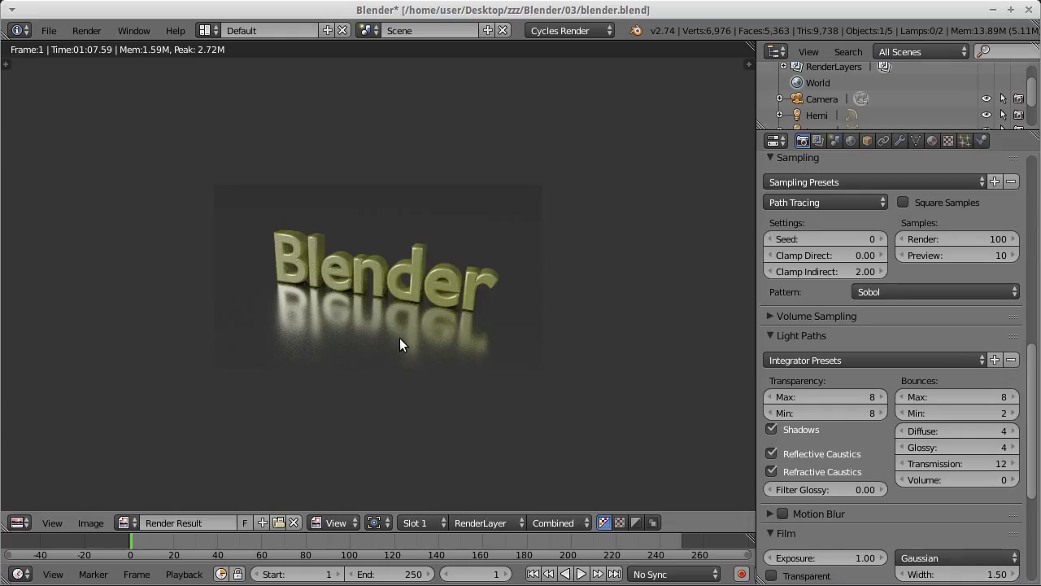
left_click(1014, 397)
left_click(1014, 397)
left_click(1013, 396)
left_click(1013, 396)
left_click(1015, 414)
left_click(1013, 415)
Zoom the render result, then fit the whole image back in view
scroll(357, 290, "up", 5)
scroll(359, 291, "up", 2)
scroll(356, 288, "up", 1)
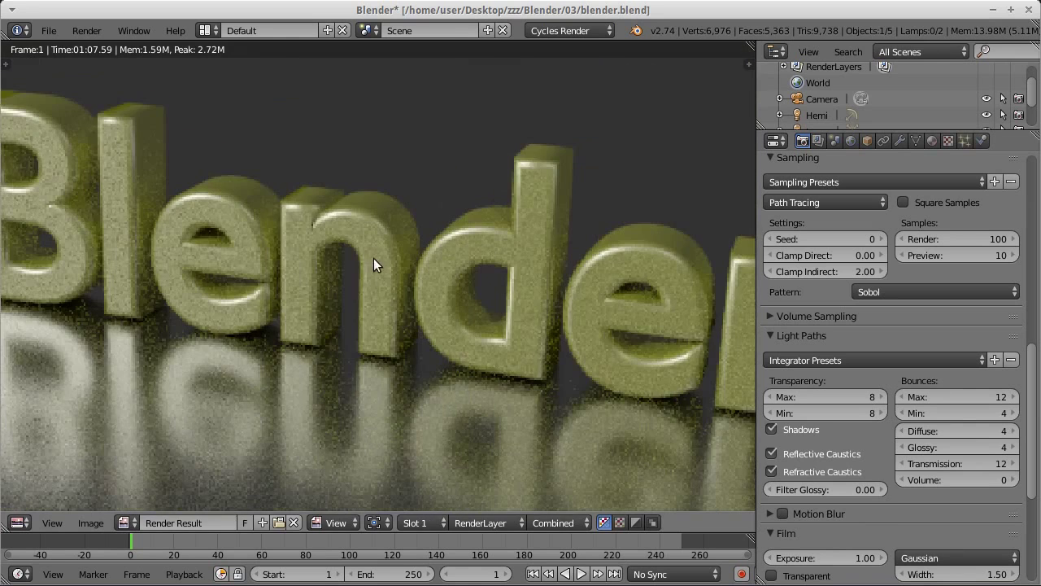
scroll(388, 285, "up", 4)
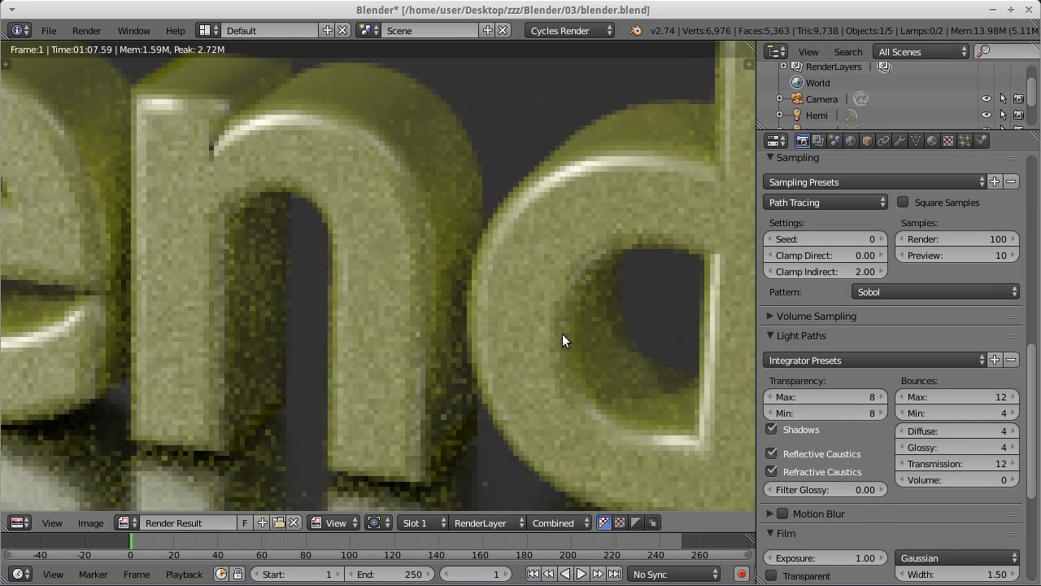
key("Home")
Set Filter Glossy to 1.00 and re-render the text scene
left_click(843, 487)
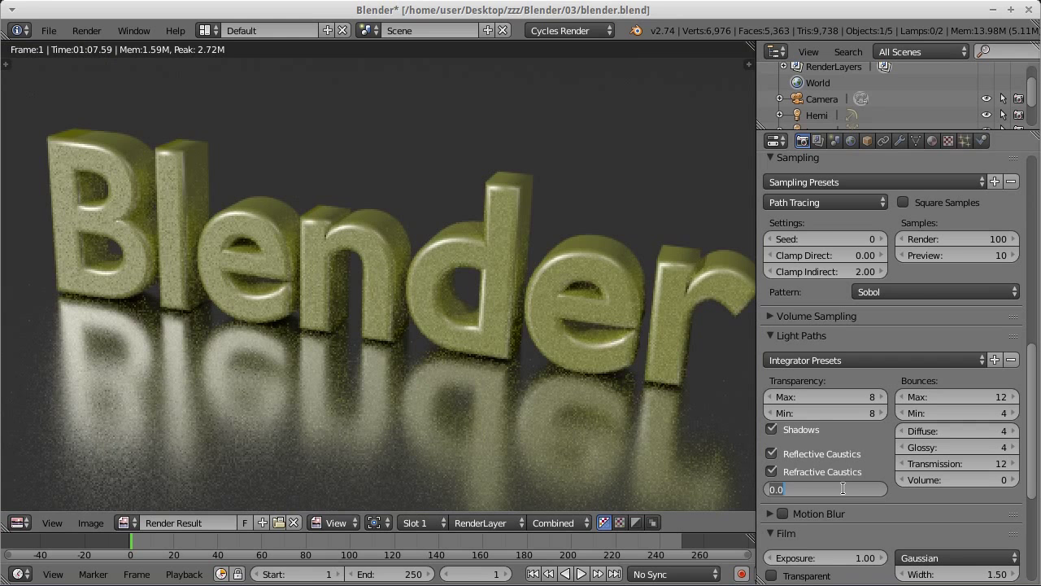
type("1")
key("Return")
scroll(287, 280, "down", 3)
scroll(287, 276, "up", 1)
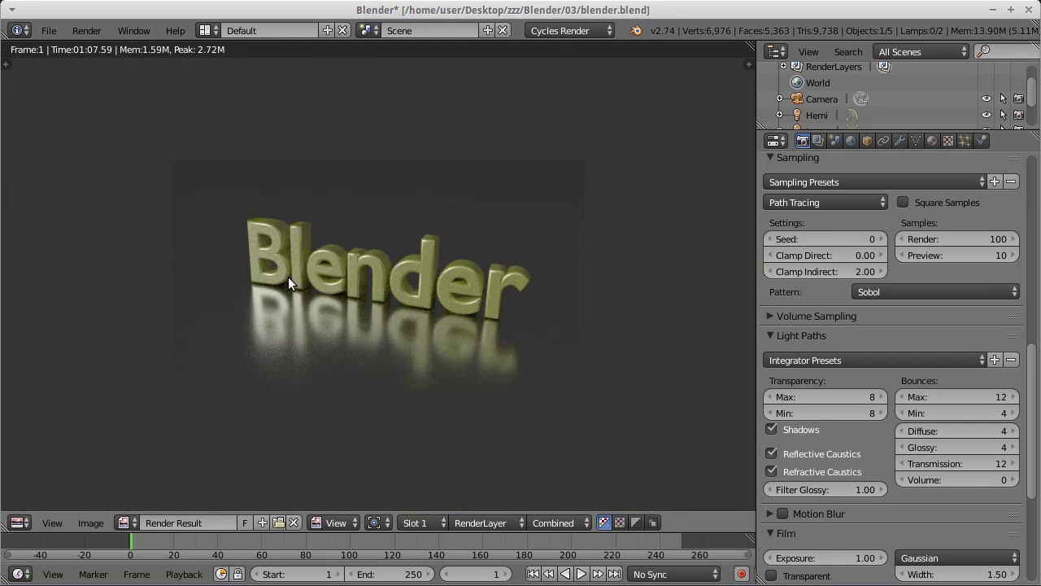
scroll(288, 277, "up", 1)
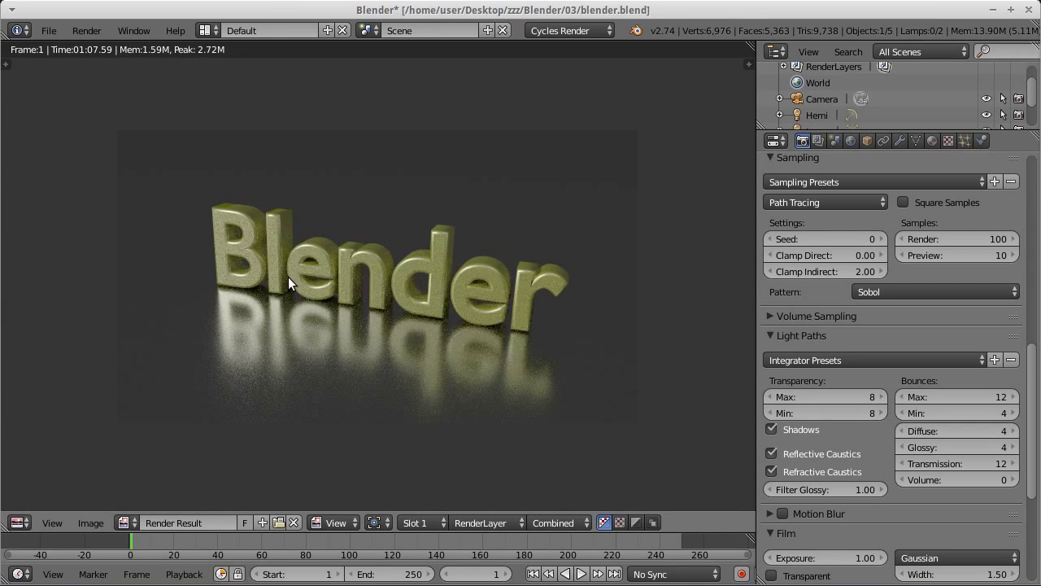
key("F12")
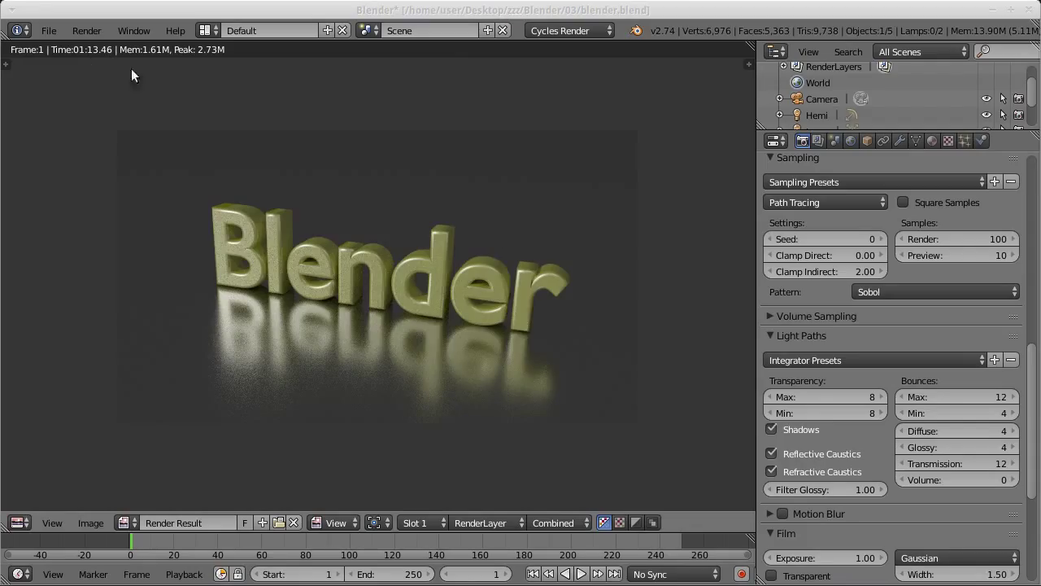
scroll(405, 327, "up", 1)
scroll(406, 317, "up", 4)
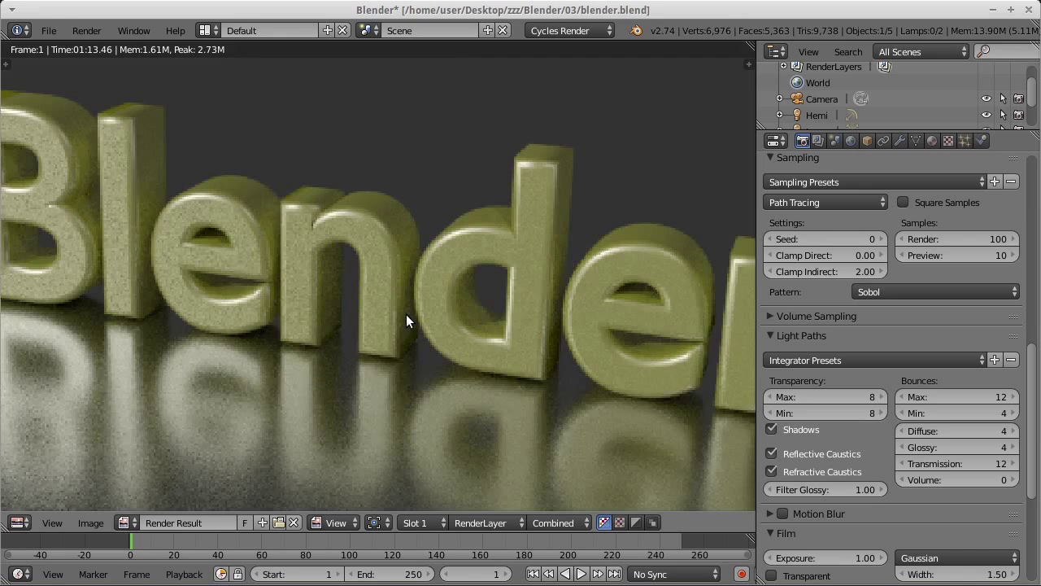
mouse_move(578, 306)
middle_mouse_down()
mouse_move(399, 196)
mouse_move(418, 199)
middle_mouse_up()
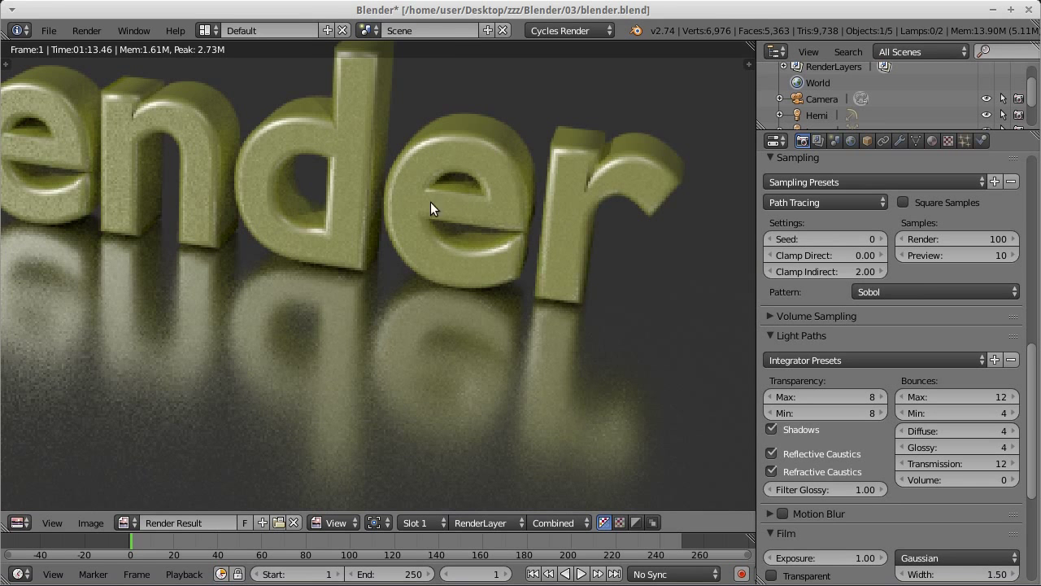
middle_click_drag(302, 211, 188, 163)
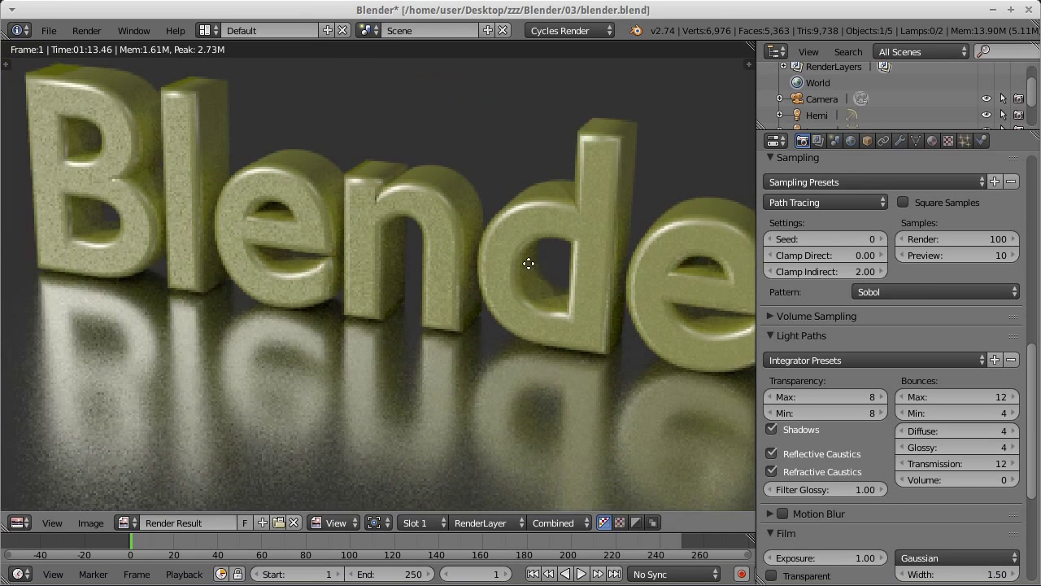
scroll(294, 190, "down", 2)
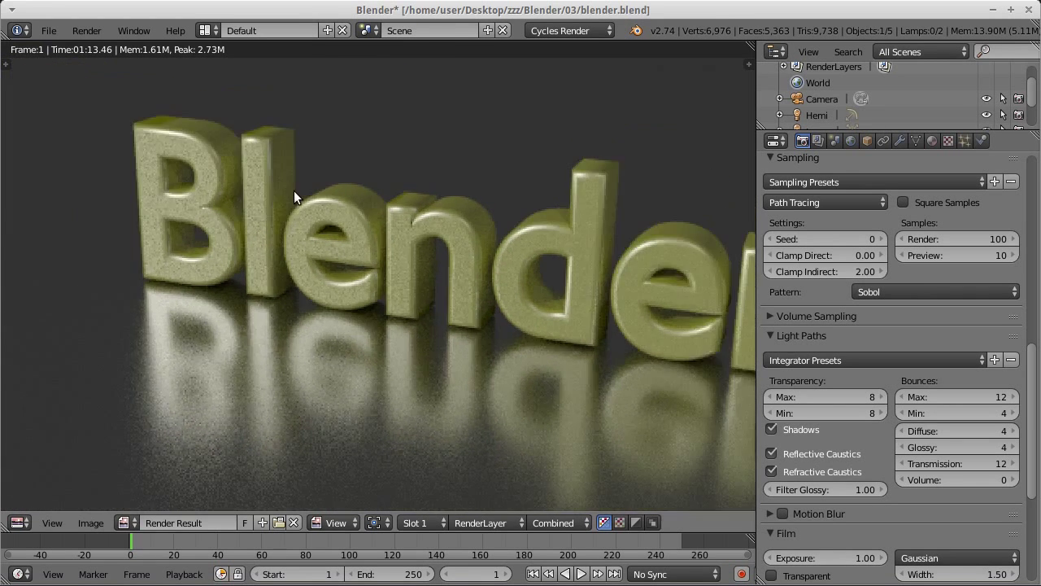
scroll(293, 190, "down", 1)
scroll(294, 191, "down", 1)
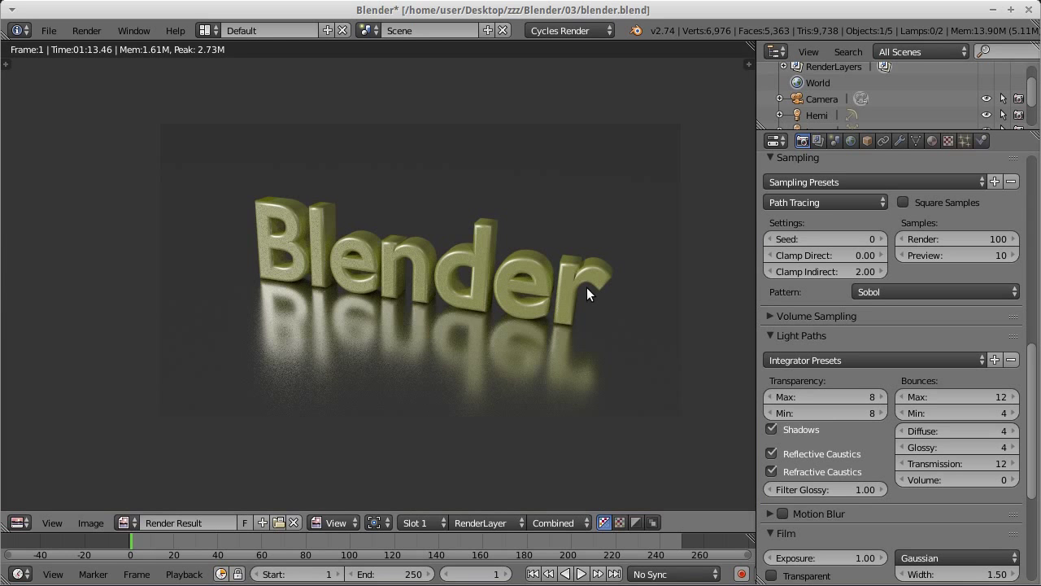
scroll(975, 420, "down", 3)
Raise the Sampling render samples from 100 to 1000
scroll(977, 414, "down", 2)
scroll(977, 413, "up", 2)
scroll(981, 406, "up", 8)
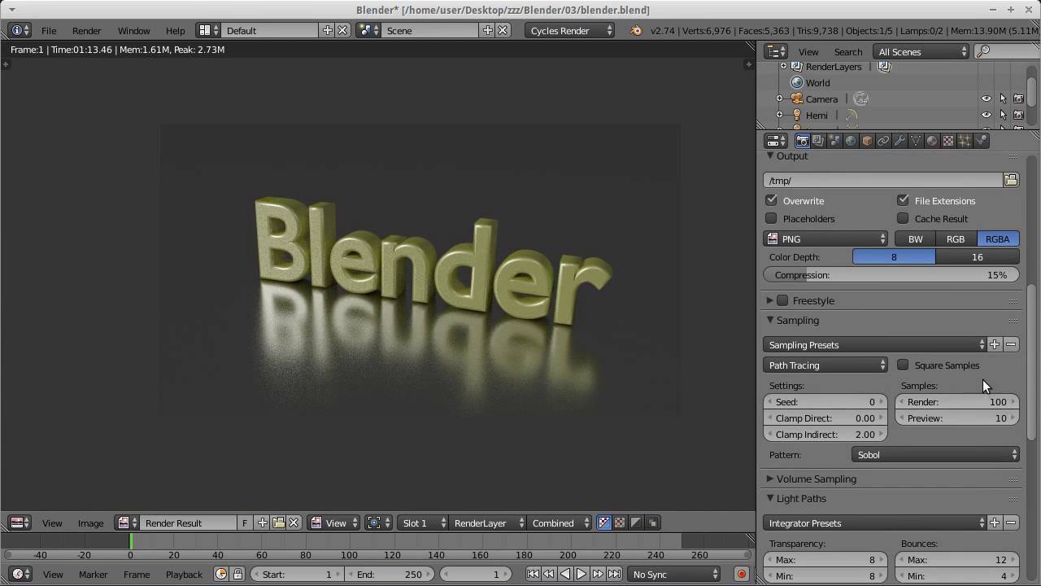
left_click(974, 401)
type("10")
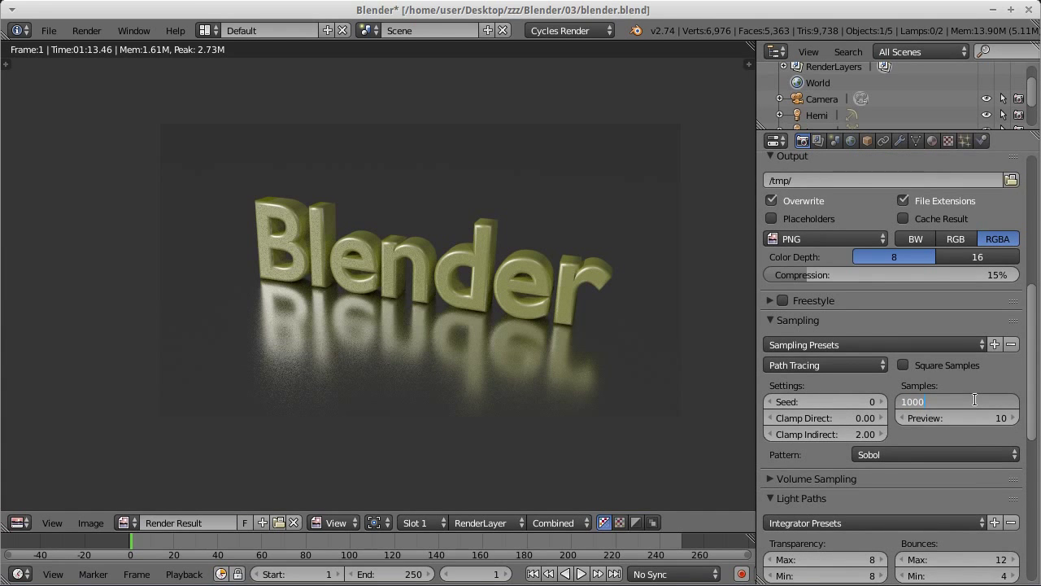
key("Return")
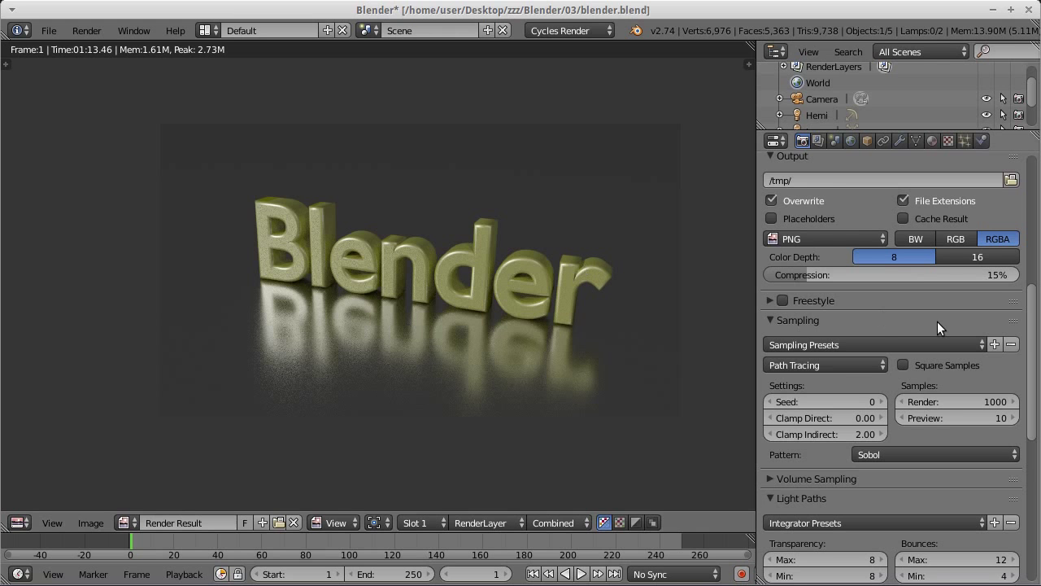
Zoom in and out of the render to inspect the reflected yellowish text
scroll(938, 336, "down", 2)
scroll(939, 337, "down", 2)
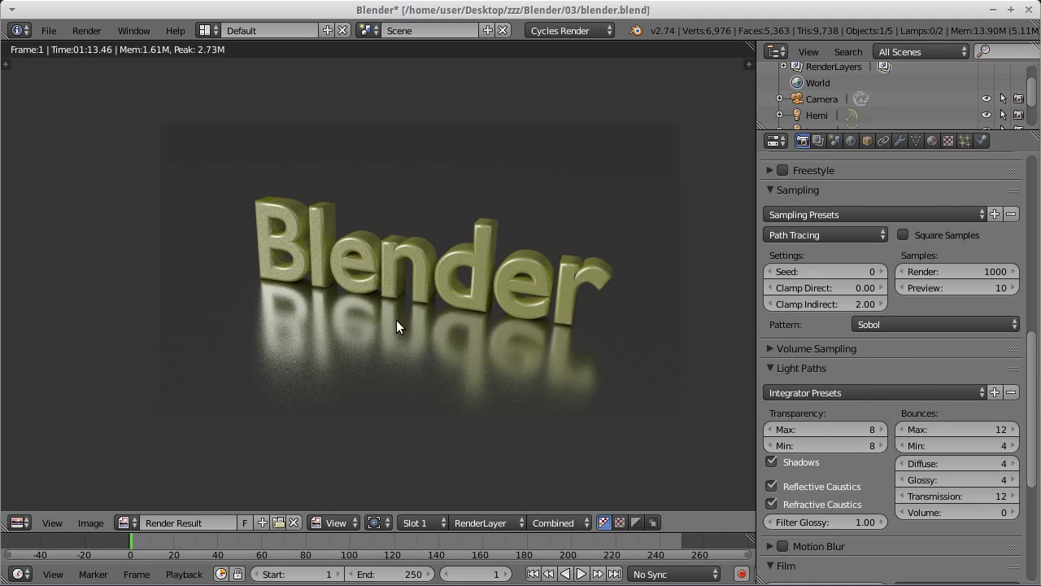
scroll(436, 259, "up", 1)
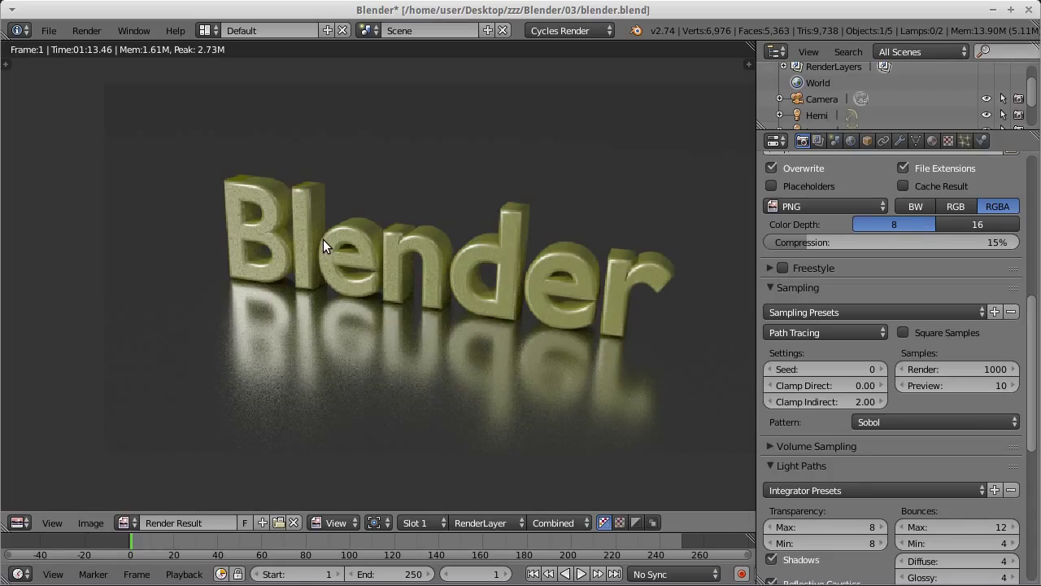
scroll(549, 208, "down", 1)
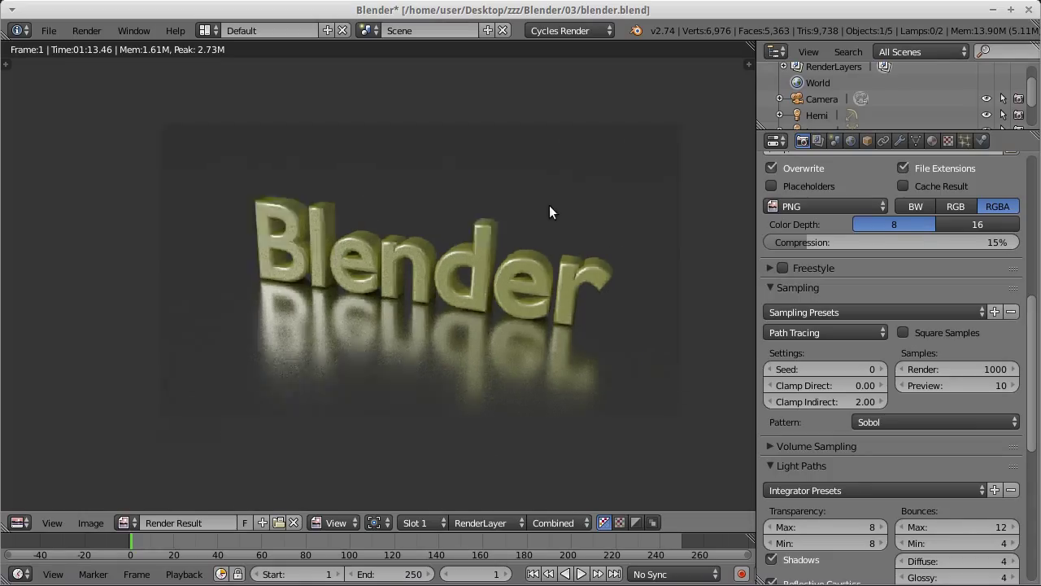
scroll(550, 207, "down", 1)
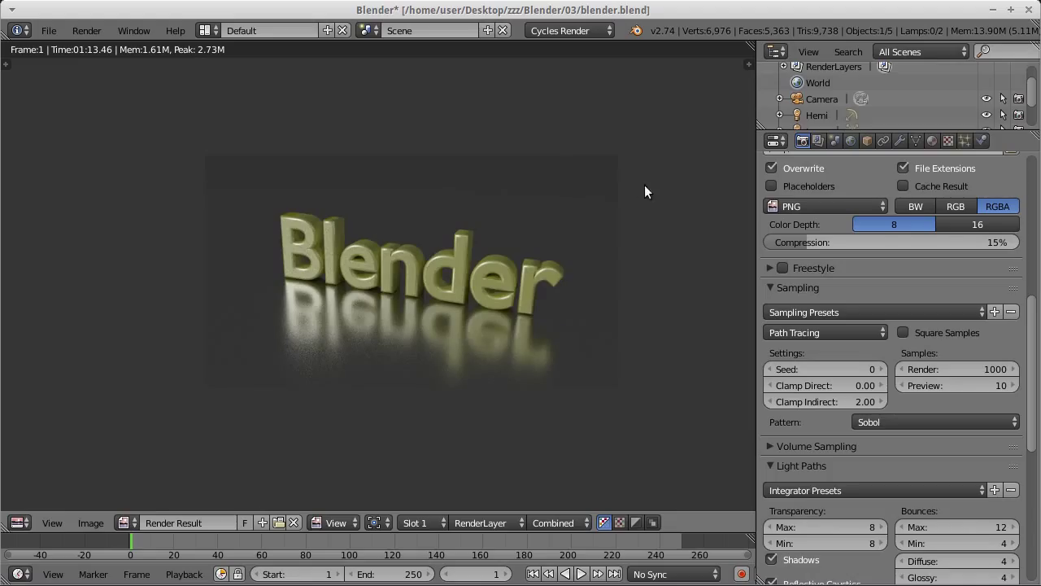
scroll(602, 193, "up", 1)
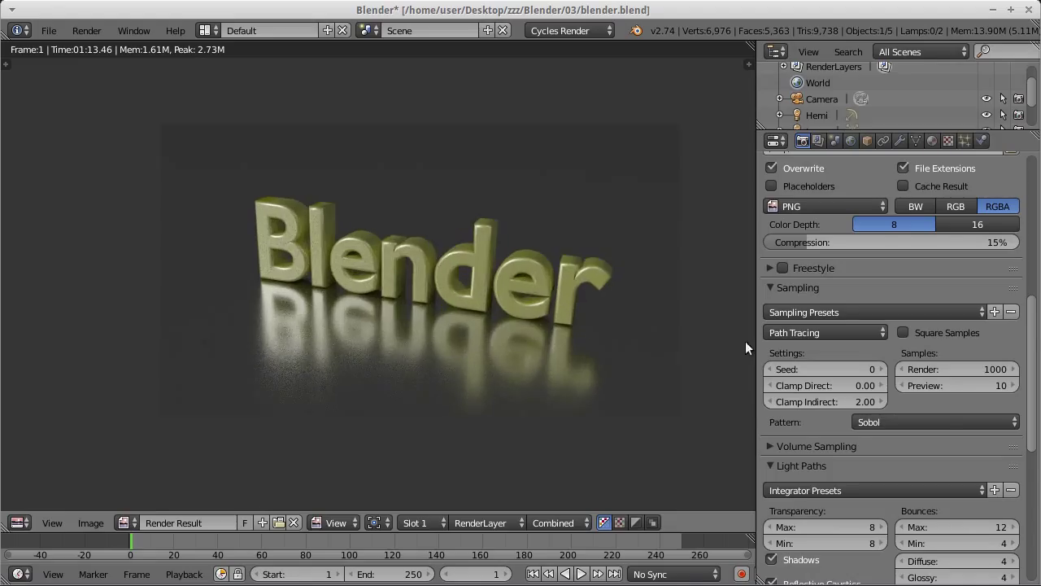
scroll(367, 280, "up", 1)
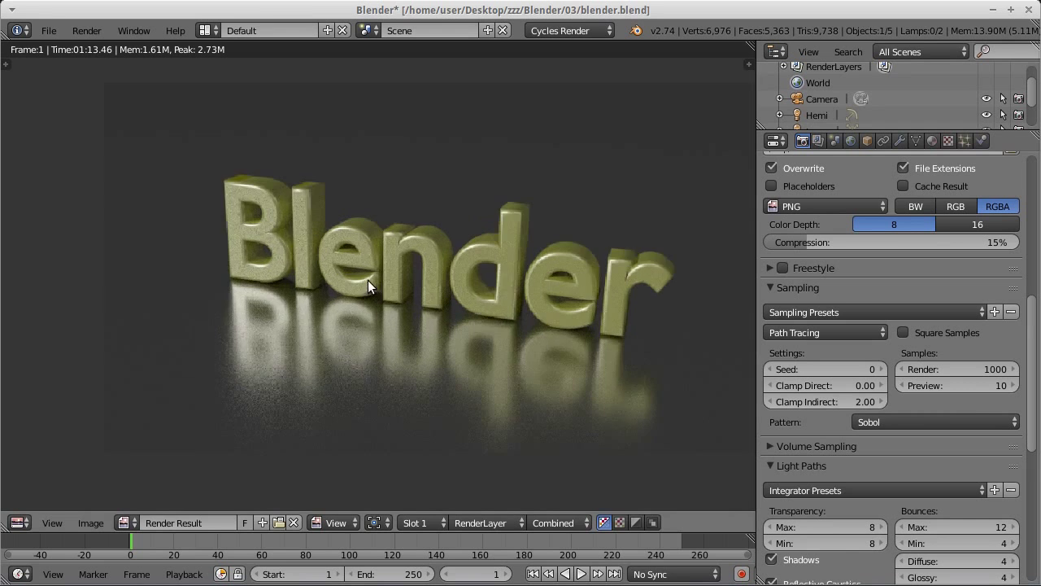
scroll(367, 280, "up", 2)
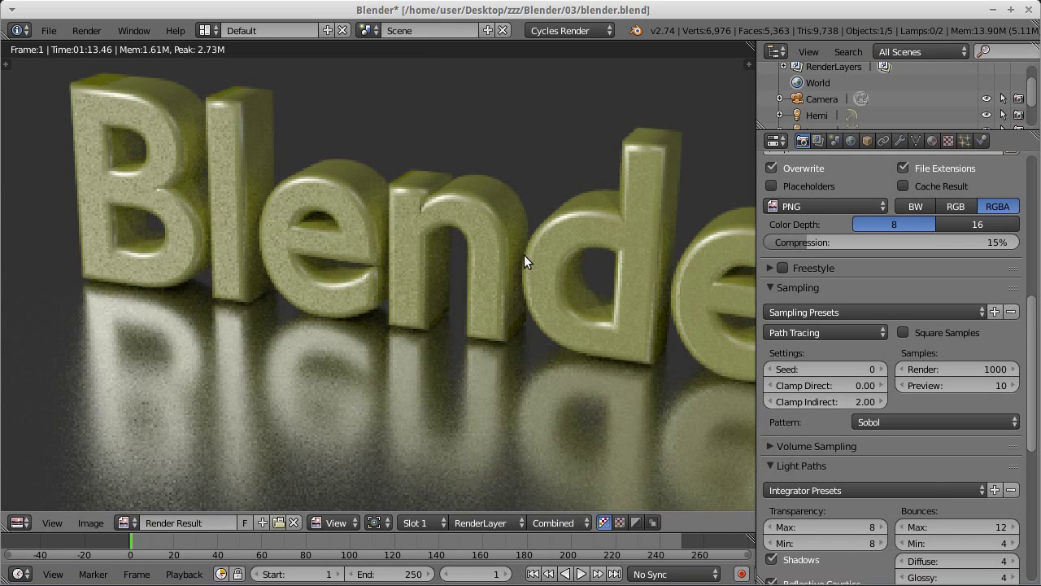
Scroll the Render properties, then exit the render result to the 3D viewport
scroll(523, 254, "down", 1)
scroll(523, 255, "down", 1)
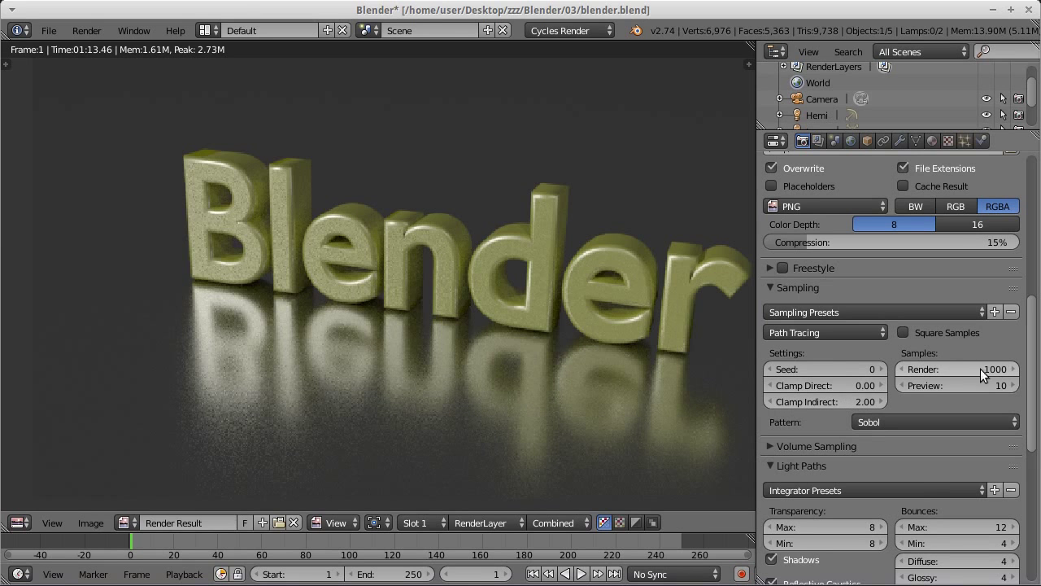
scroll(522, 336, "down", 5)
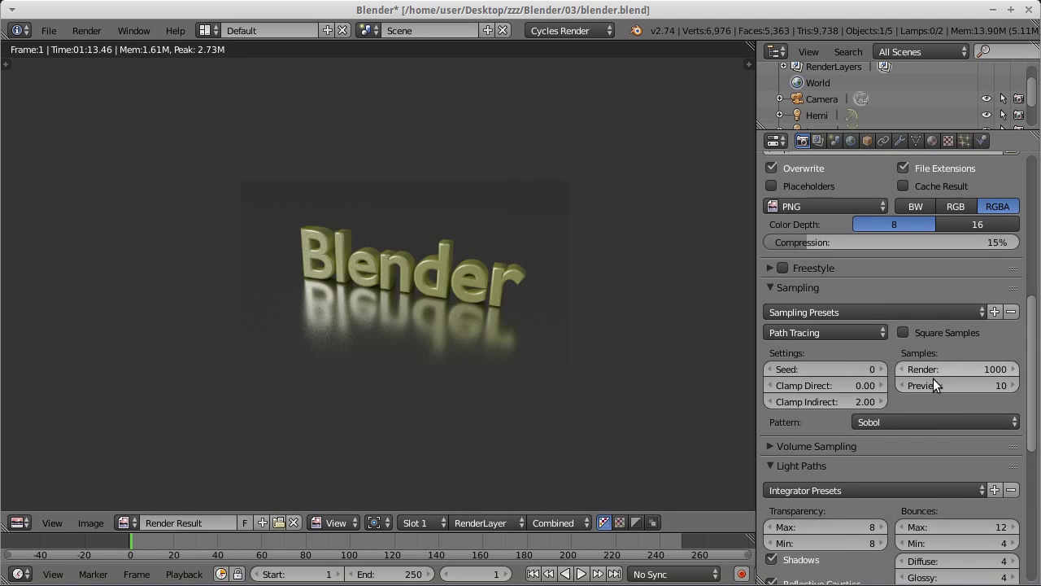
scroll(965, 391, "down", 1)
scroll(966, 389, "down", 2)
scroll(971, 391, "up", 5)
scroll(971, 391, "up", 4)
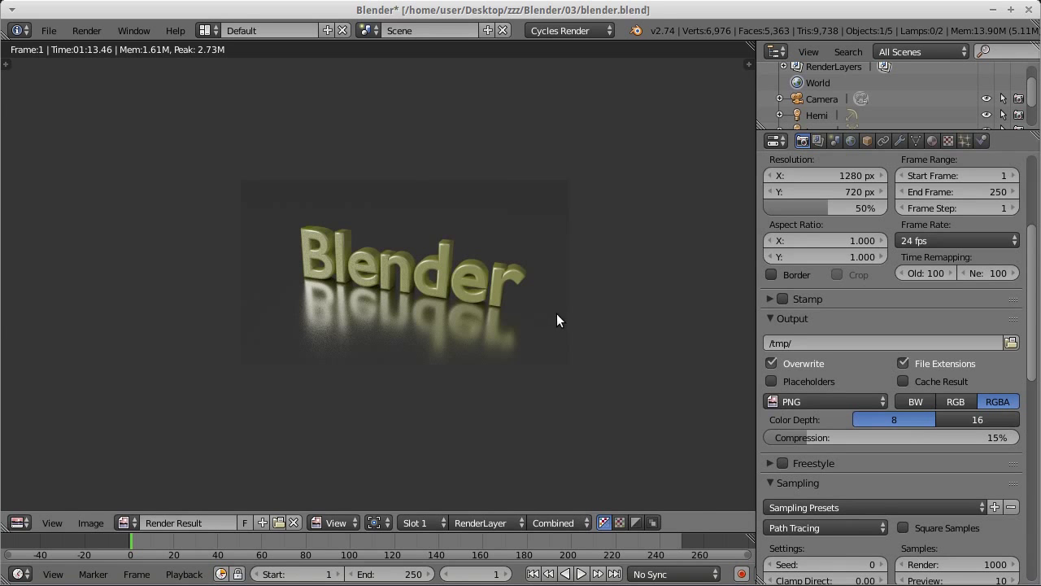
key("Escape")
Orbit closer, select the 'Blender' text object and enter its Edit Mode
mouse_move(432, 179)
middle_mouse_down()
mouse_move(409, 209)
mouse_move(480, 207)
mouse_move(488, 174)
mouse_move(471, 205)
middle_mouse_up()
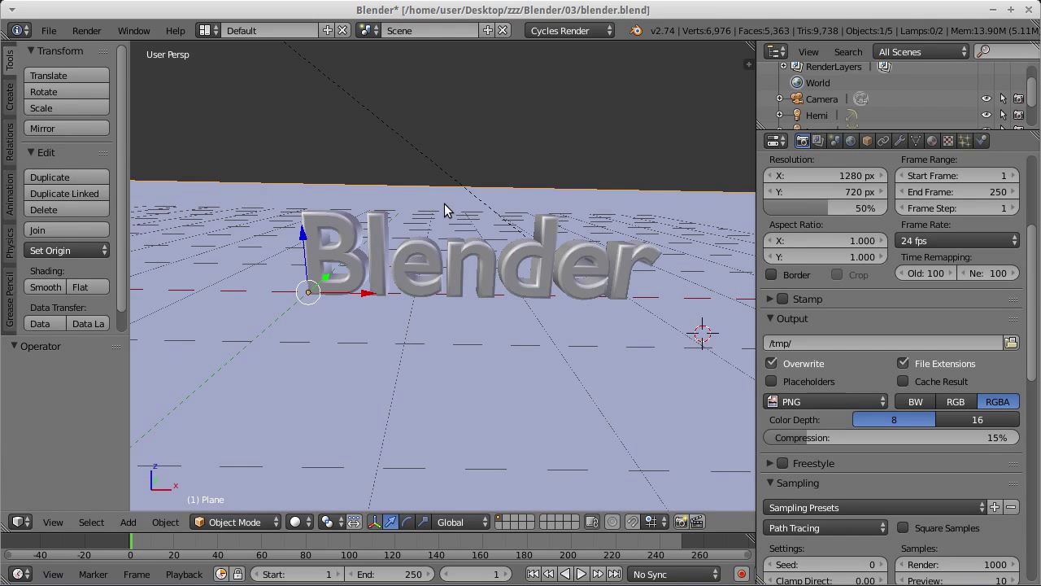
key("Tab")
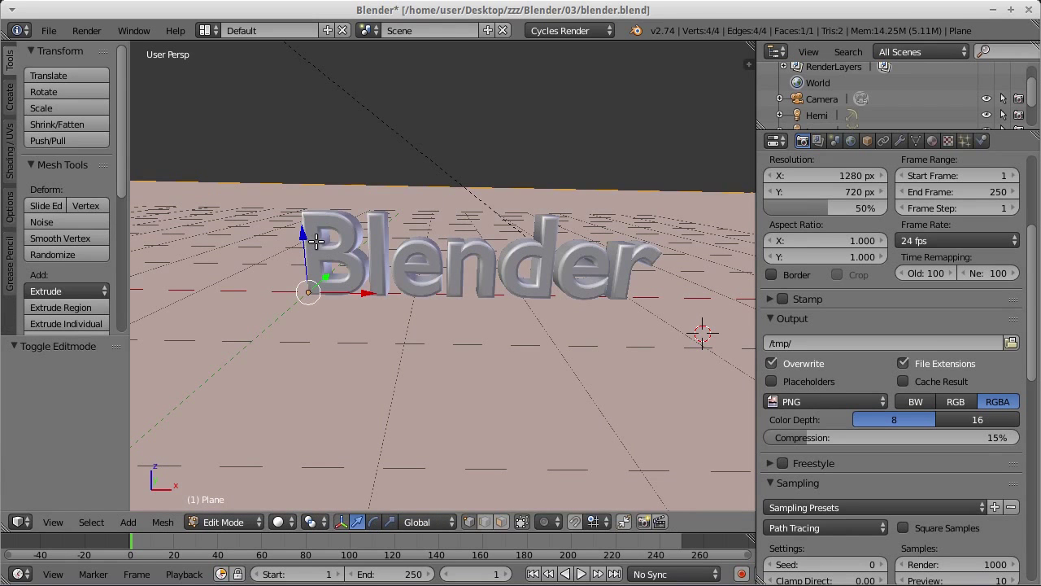
key("Tab")
right_click(313, 241)
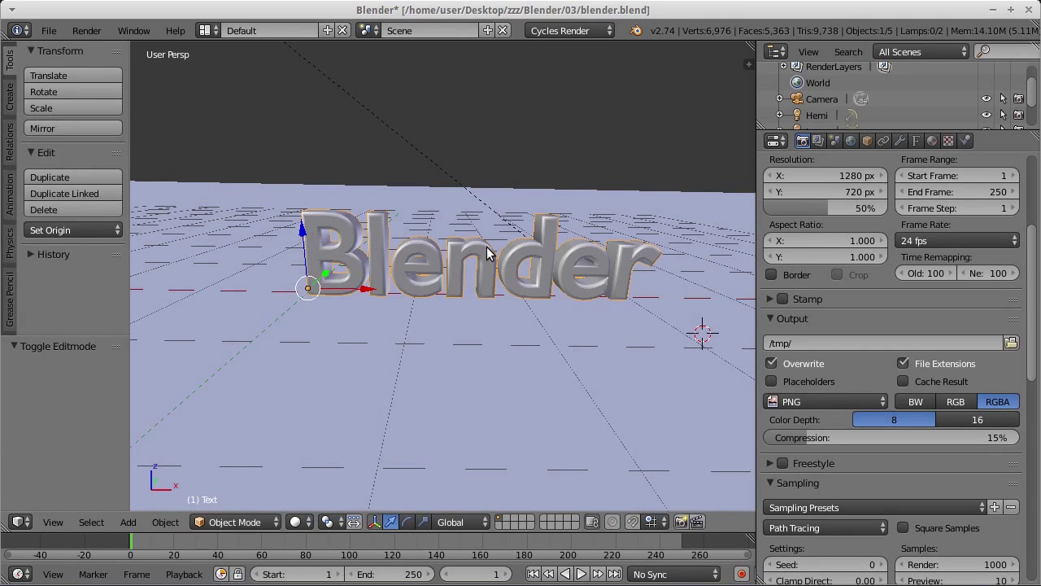
key("Tab")
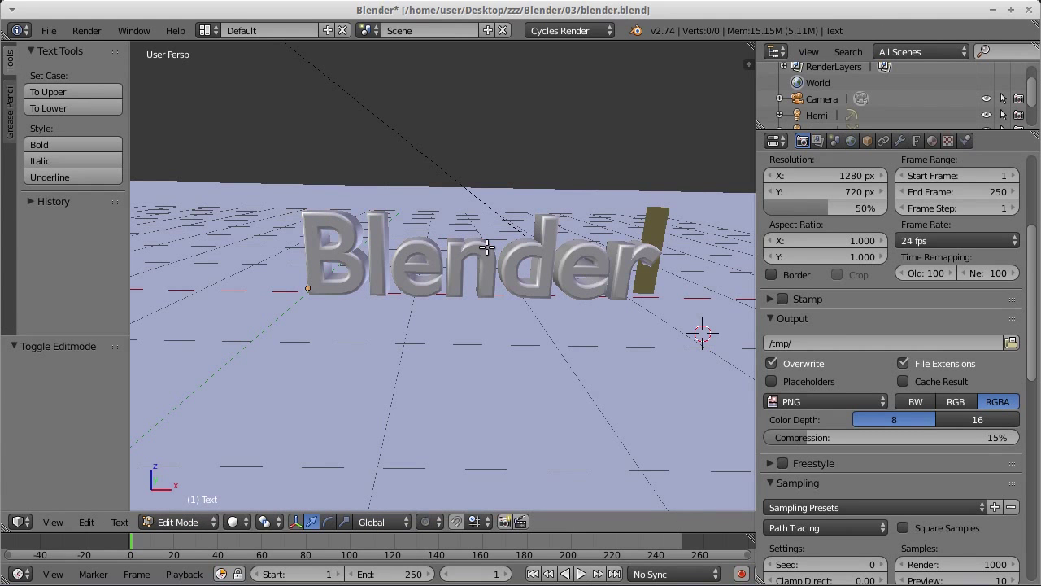
Move the text cursor and select the letters following 'Bl'
key("Left")
key("Left")
key("Left")
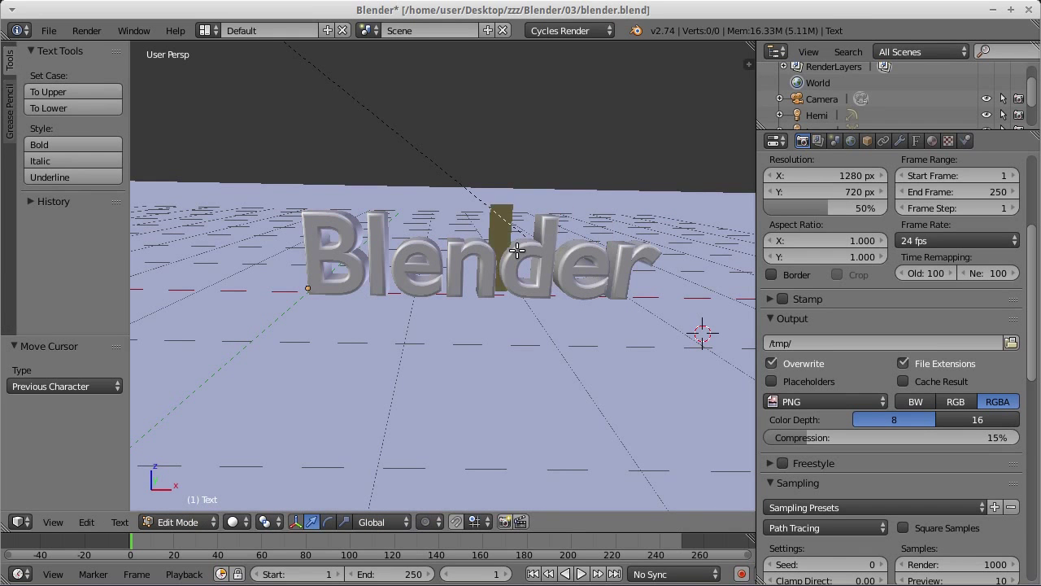
key("Left")
key("Right")
key("Right")
key("Right")
key("Right")
key("Left")
key("Left")
key("Right")
key("Right")
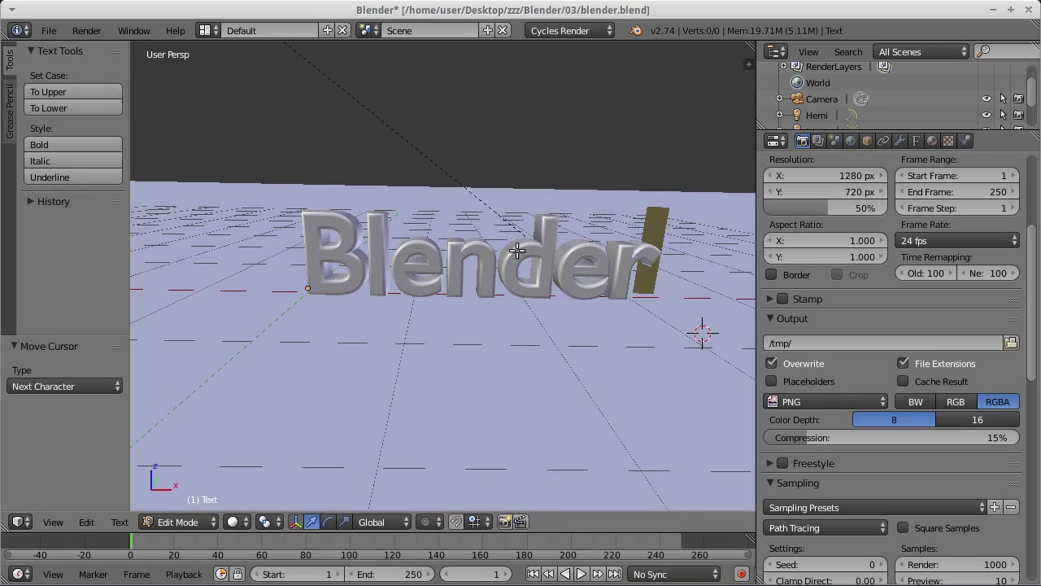
key("shift+Left")
key("shift+Left")
key("shift+Left")
key("shift+Left")
key("shift+Left")
key("shift+Left")
key("shift+Left")
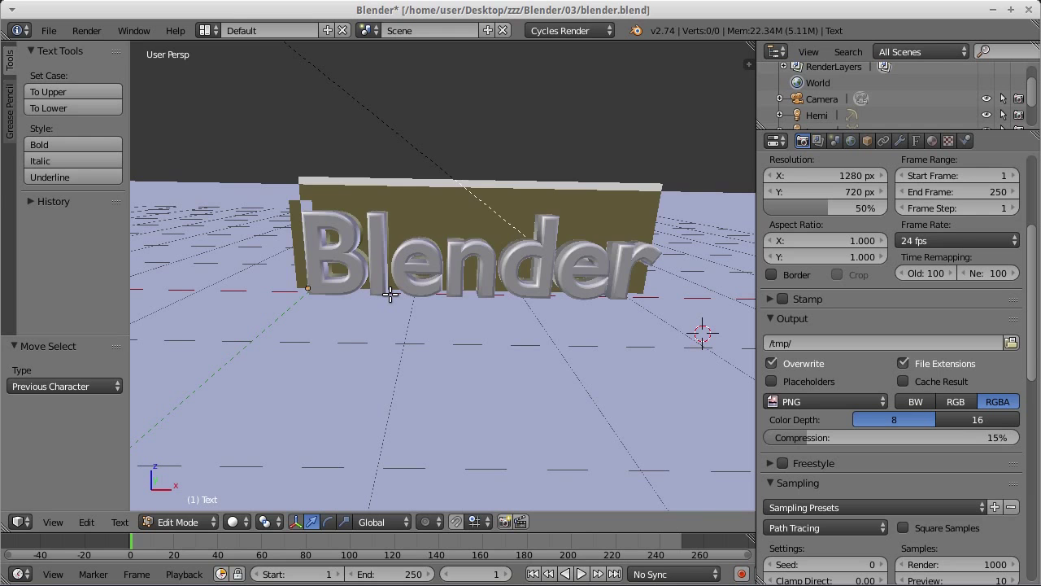
key("Right")
key("Left")
key("Right")
key("Right")
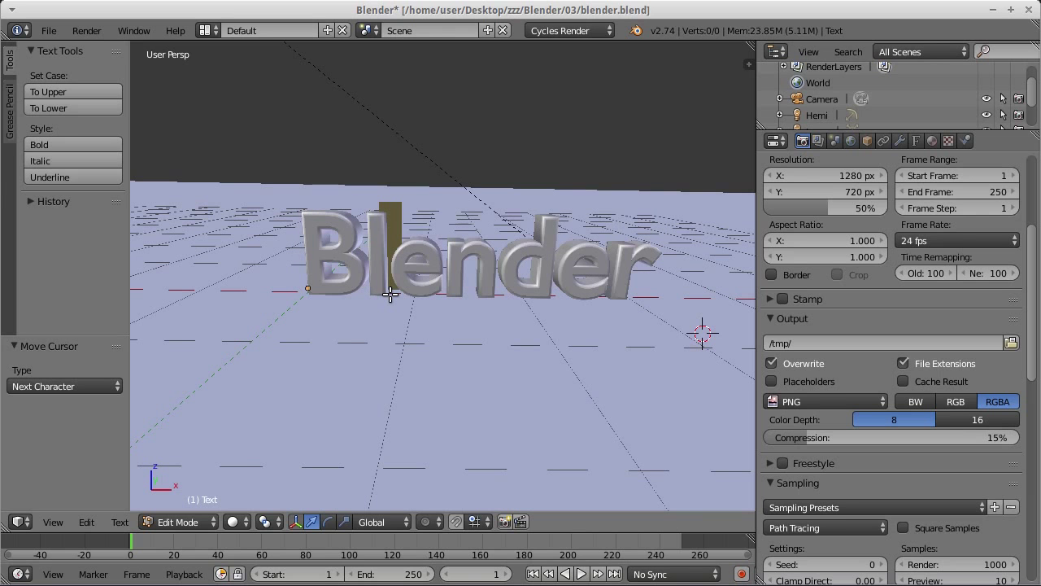
key("shift+Right")
key("shift+Right")
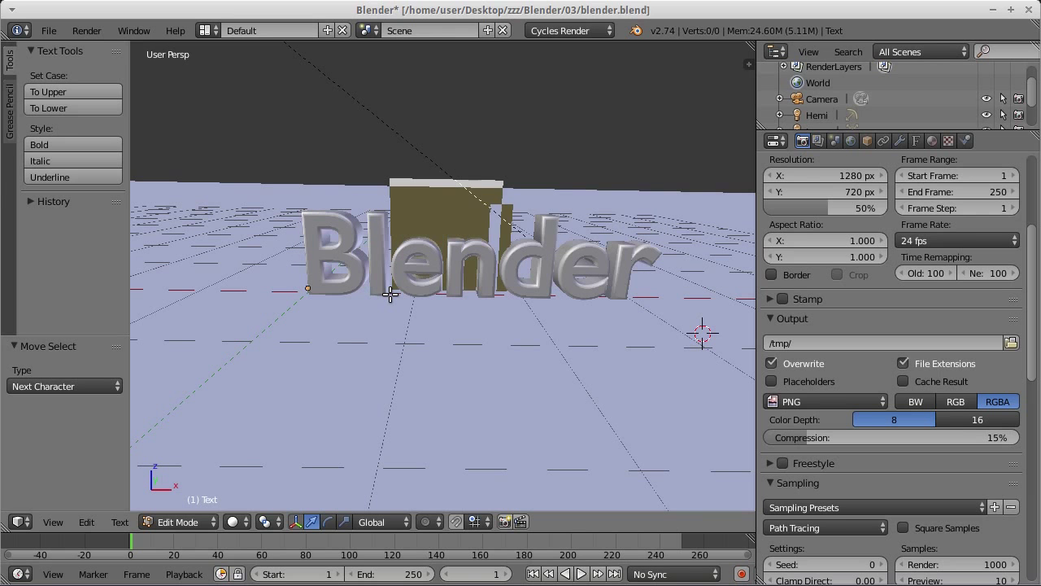
key("shift+Right")
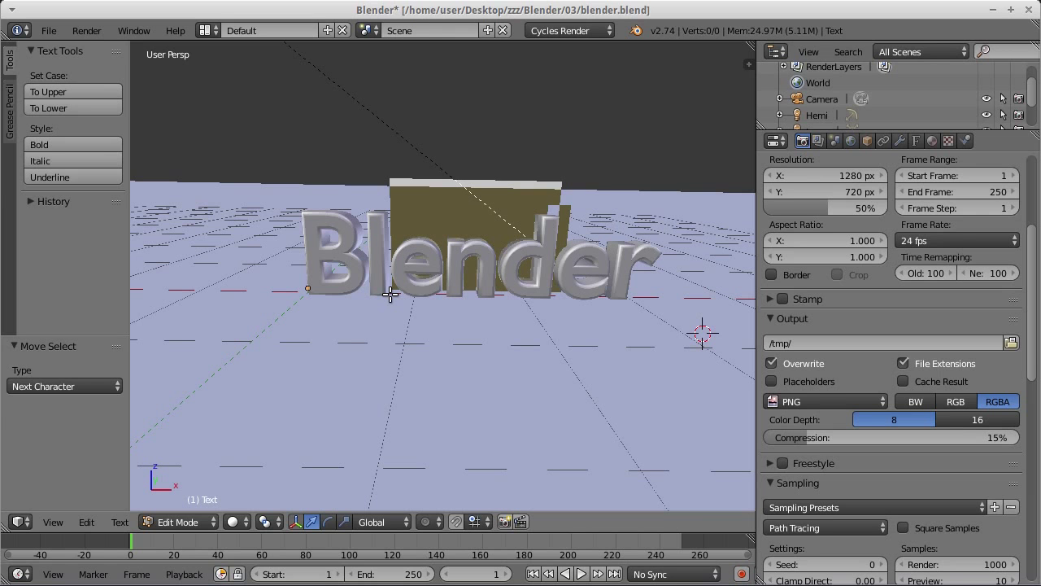
Retype the letters as 'ender' so the text reads 'Blender', returning to Object Mode
type("d")
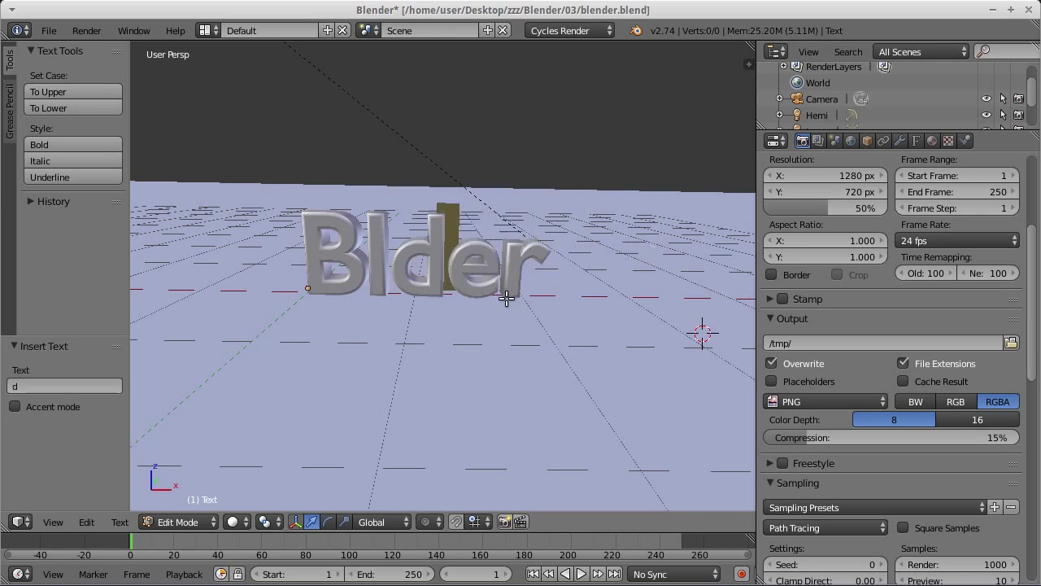
type("fgerger")
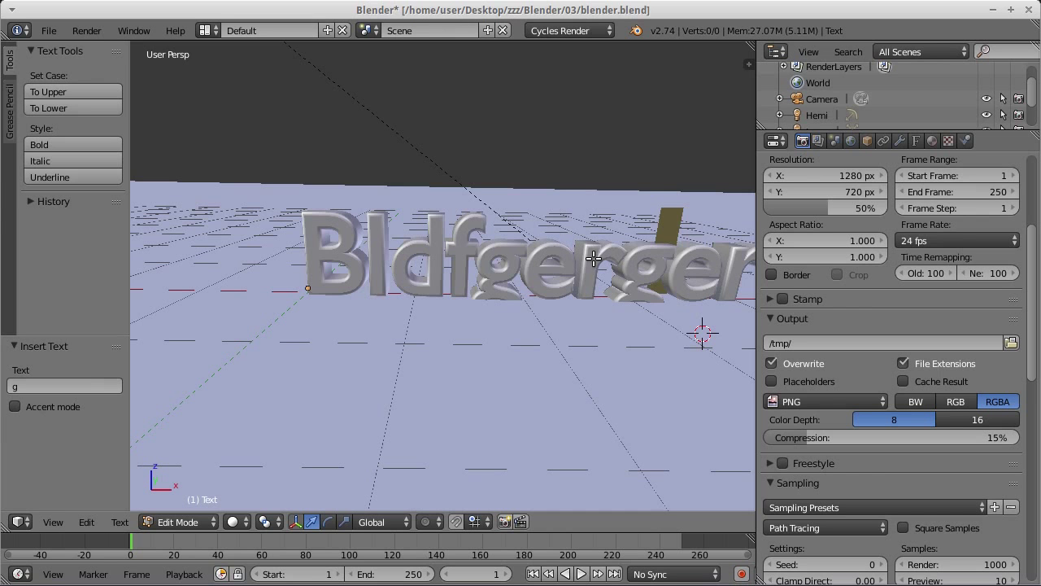
key("BackSpace")
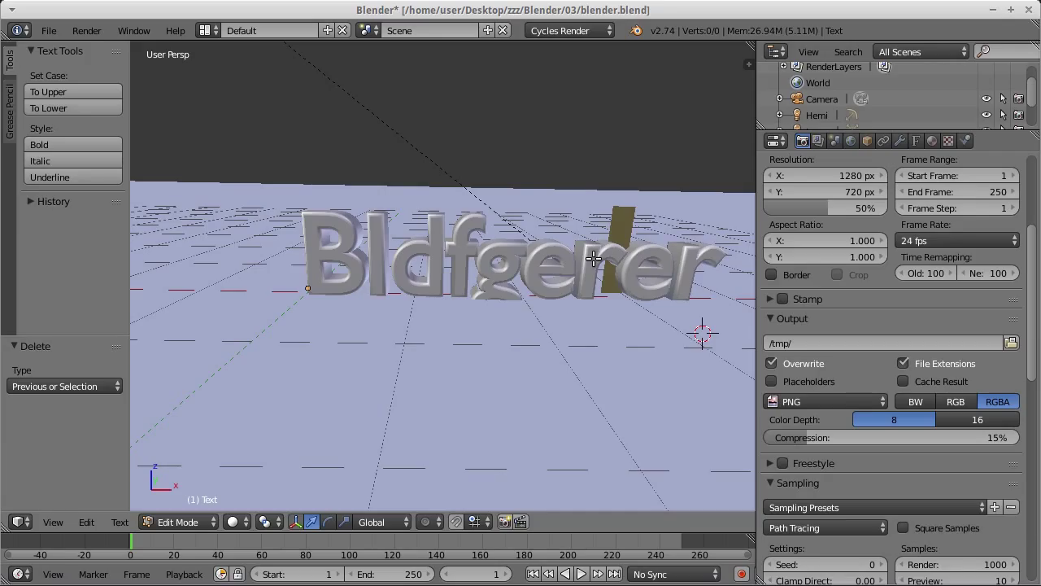
key("BackSpace")
key("BackSpace")
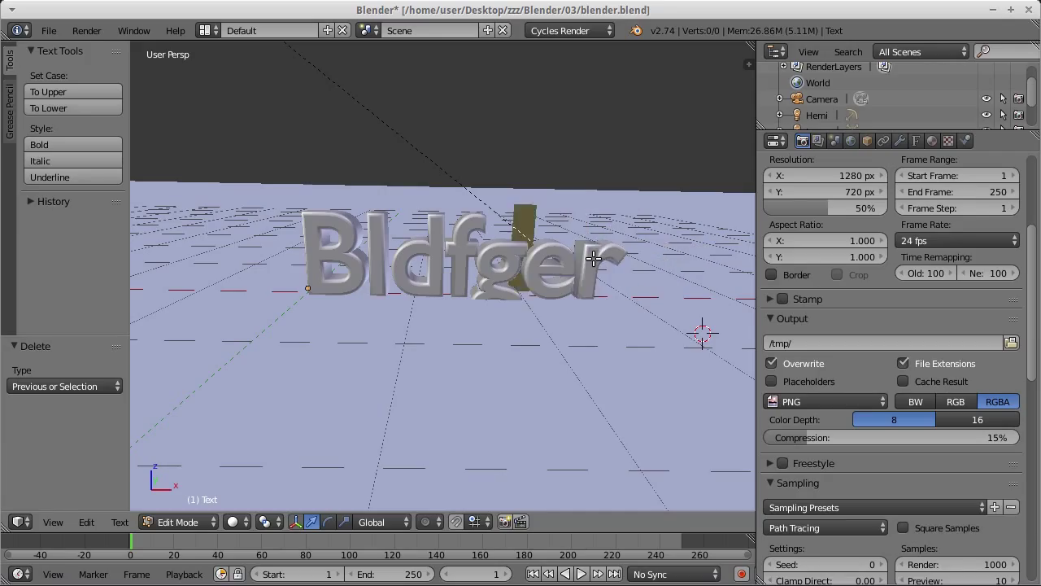
key("BackSpace")
key("BackSpace")
key("BackSpace")
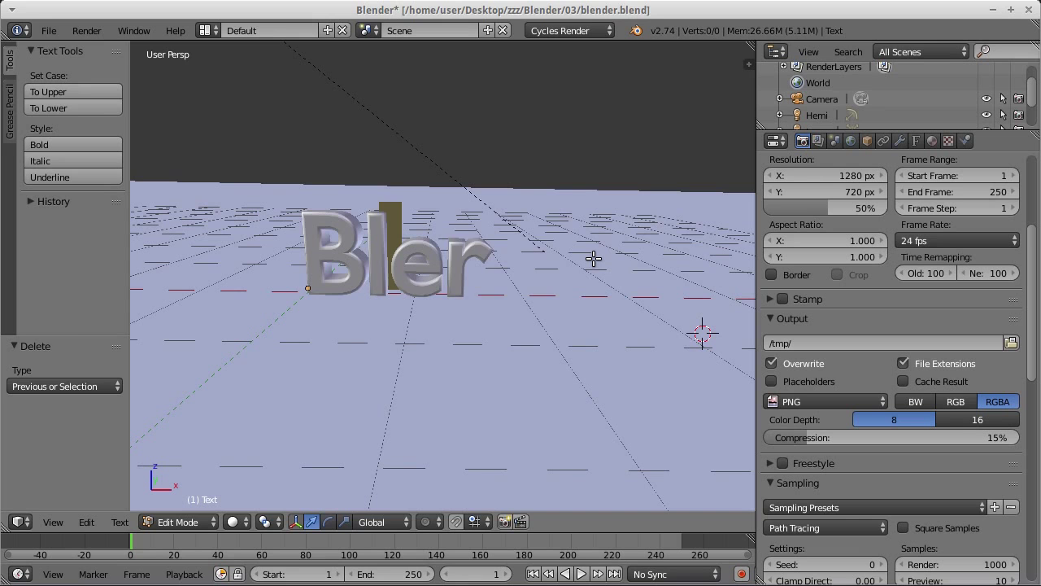
type("endererer")
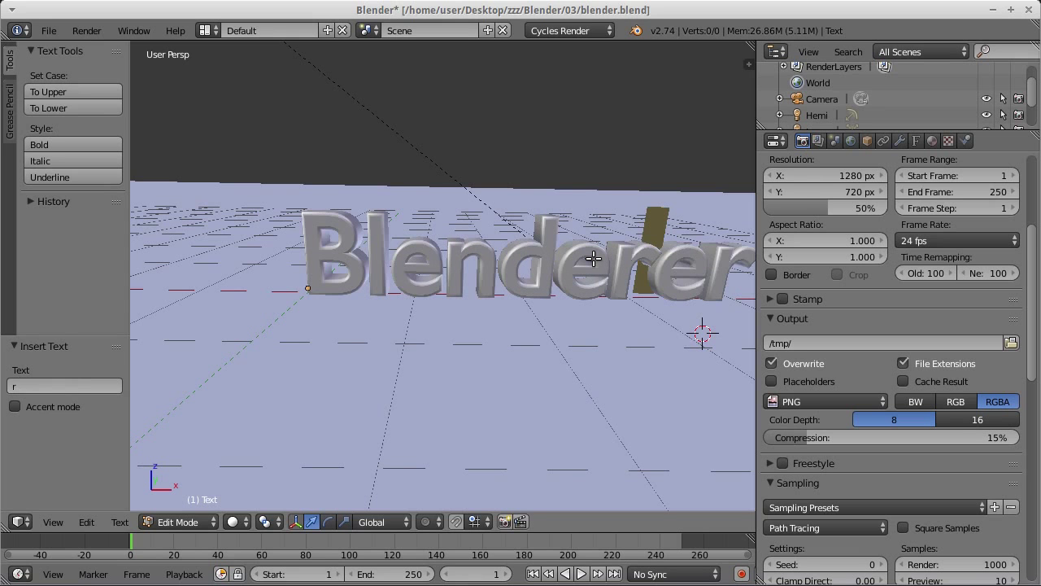
key("Delete")
key("Delete")
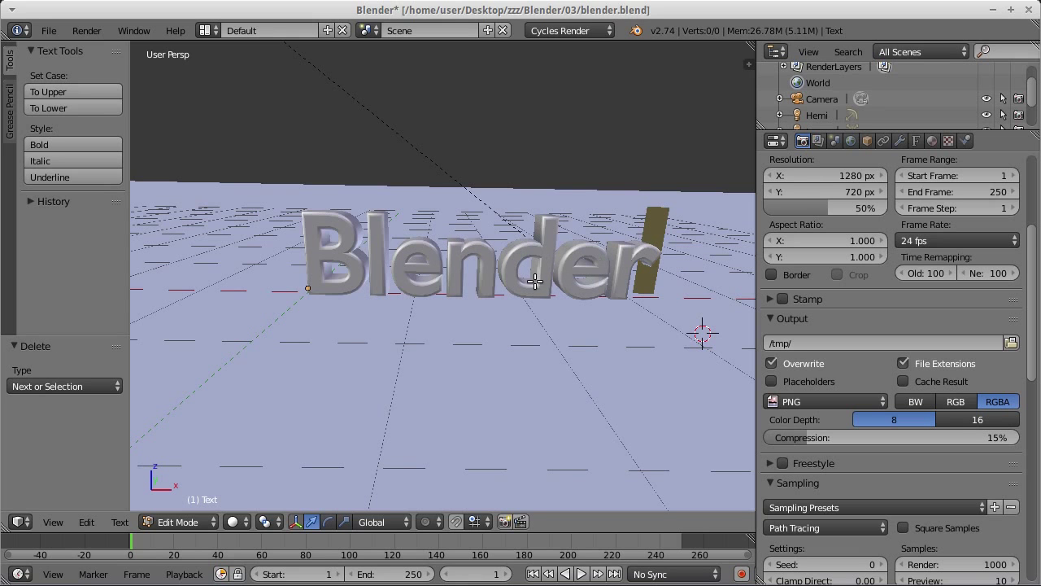
key("Tab")
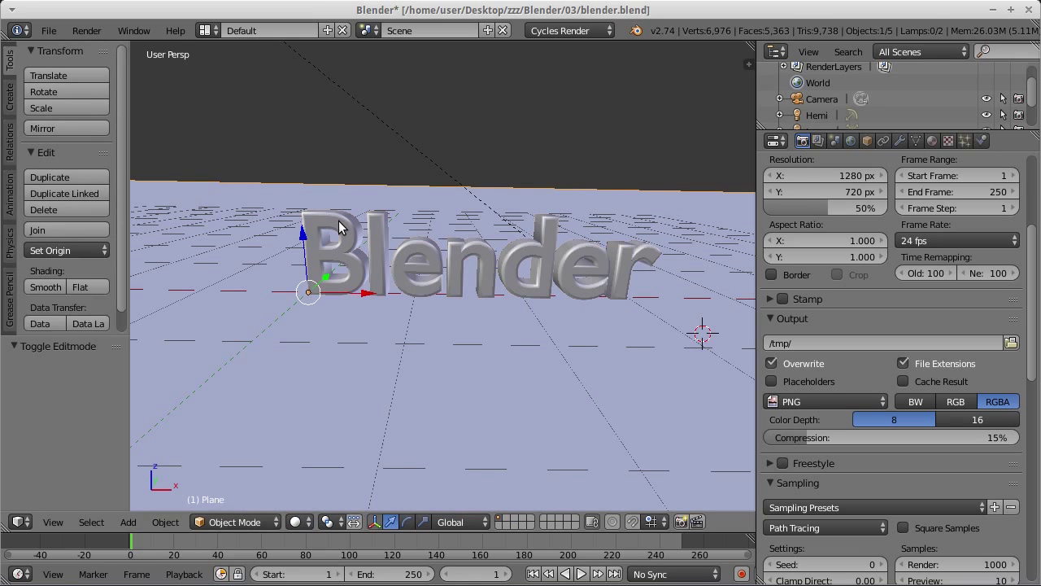
Orbit to a frontal view and open a new regular font file from the text's font settings
mouse_move(342, 228)
middle_mouse_down()
mouse_move(355, 195)
mouse_move(402, 214)
middle_mouse_up()
middle_click_drag(486, 227, 541, 219)
left_click(917, 140)
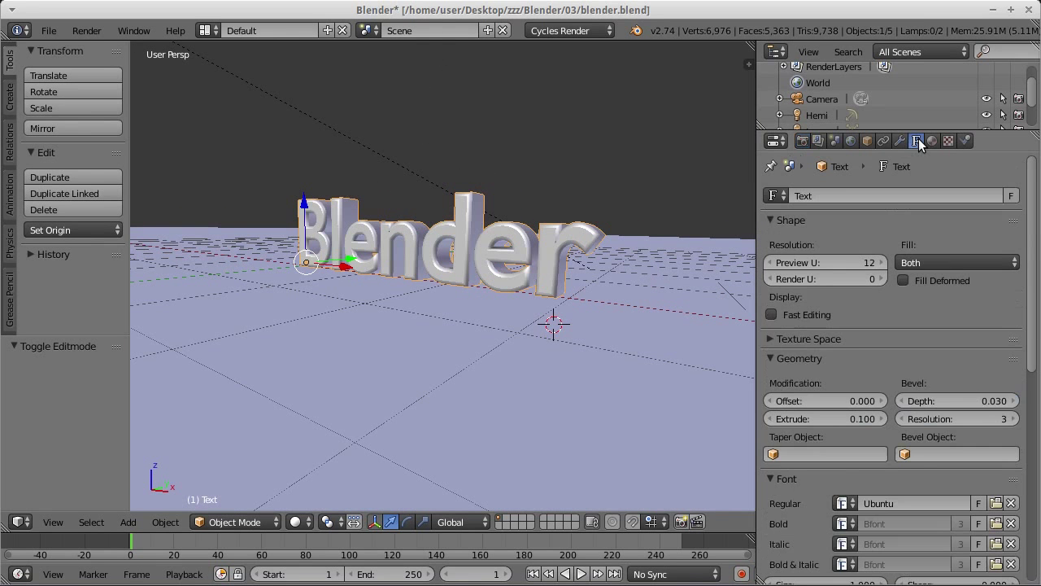
scroll(939, 332, "down", 2)
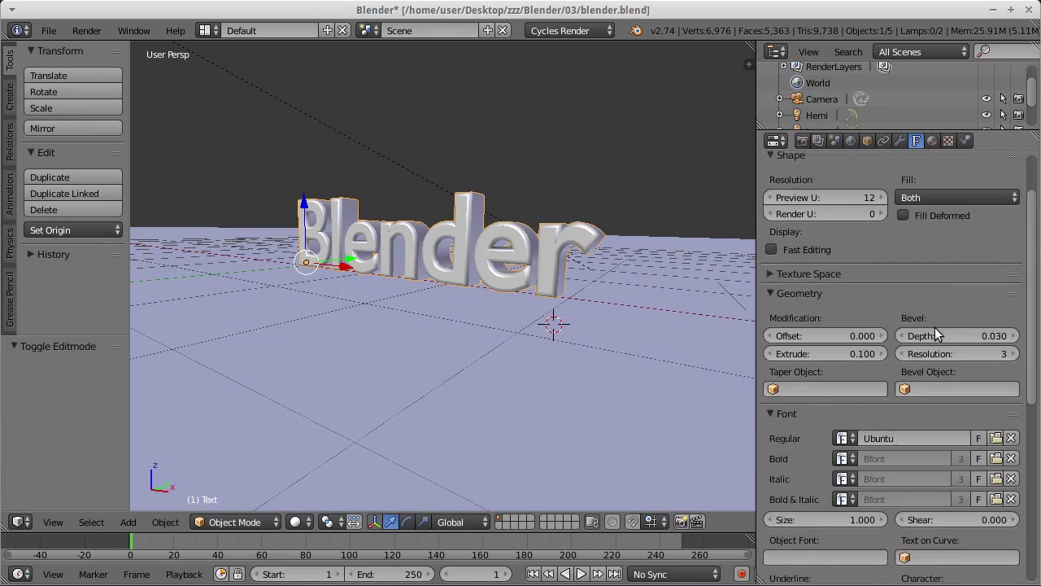
scroll(996, 407, "down", 1)
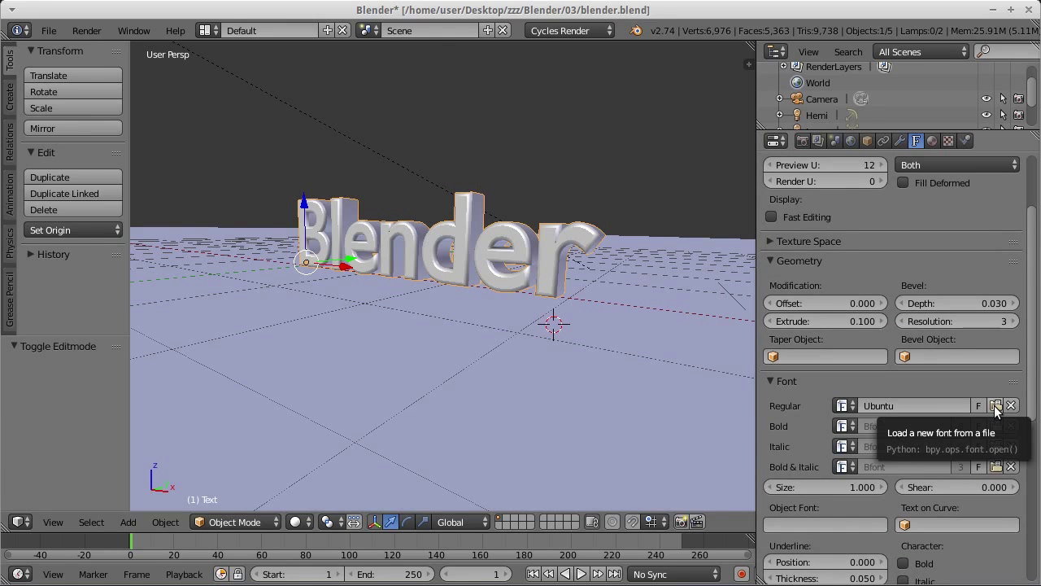
left_click(996, 406)
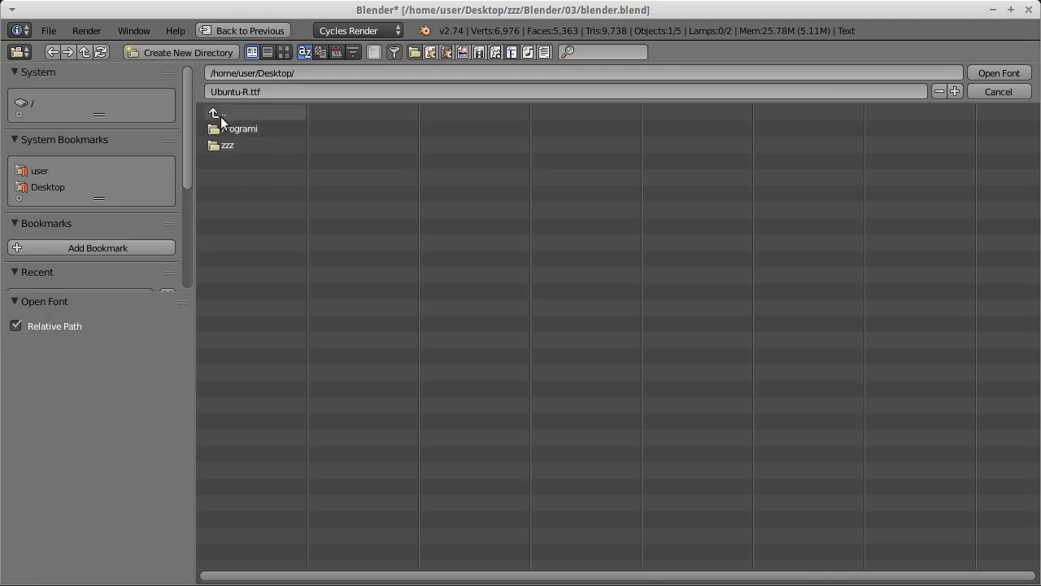
Browse from the root folder to /usr/share/fonts/truetype/ttf-dejavu/
left_click(33, 104)
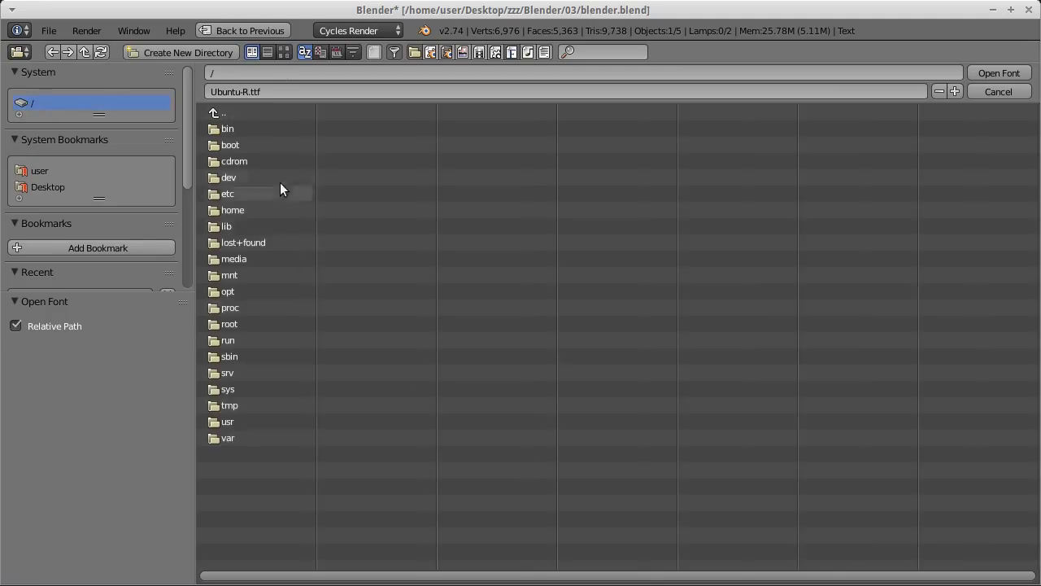
left_click(231, 422)
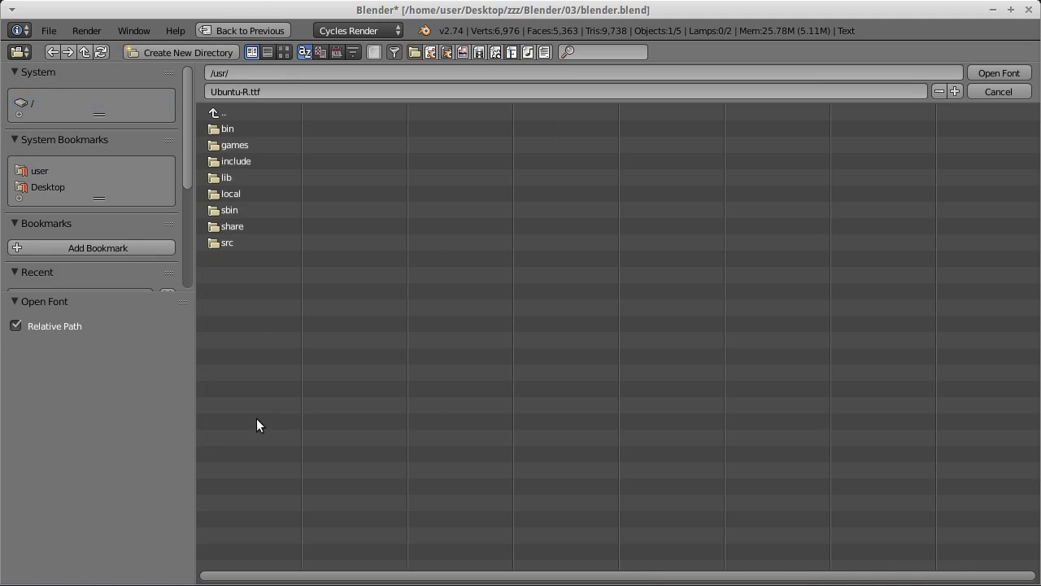
left_click(232, 227)
left_click(650, 552)
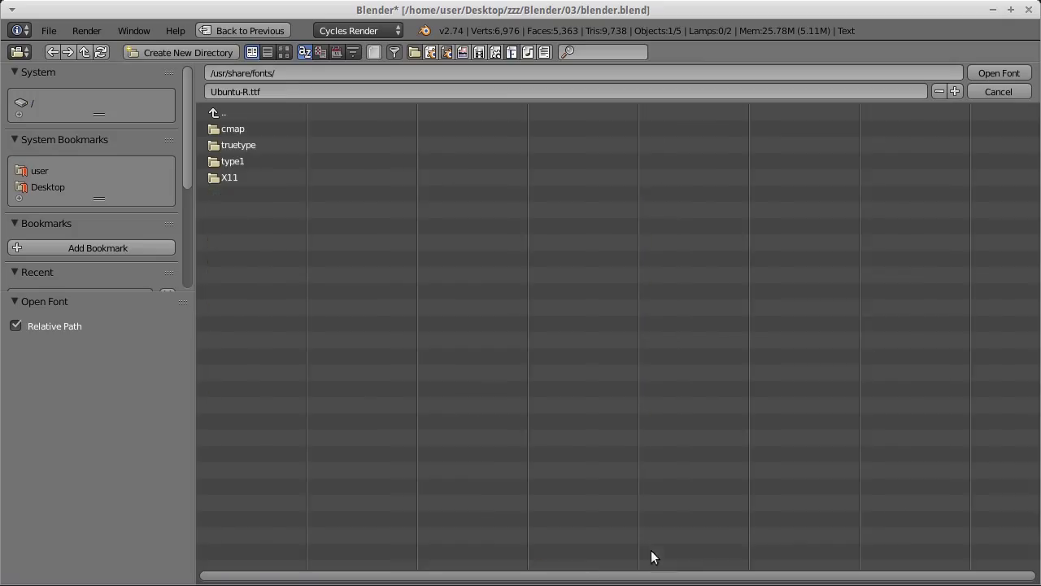
left_click(247, 141)
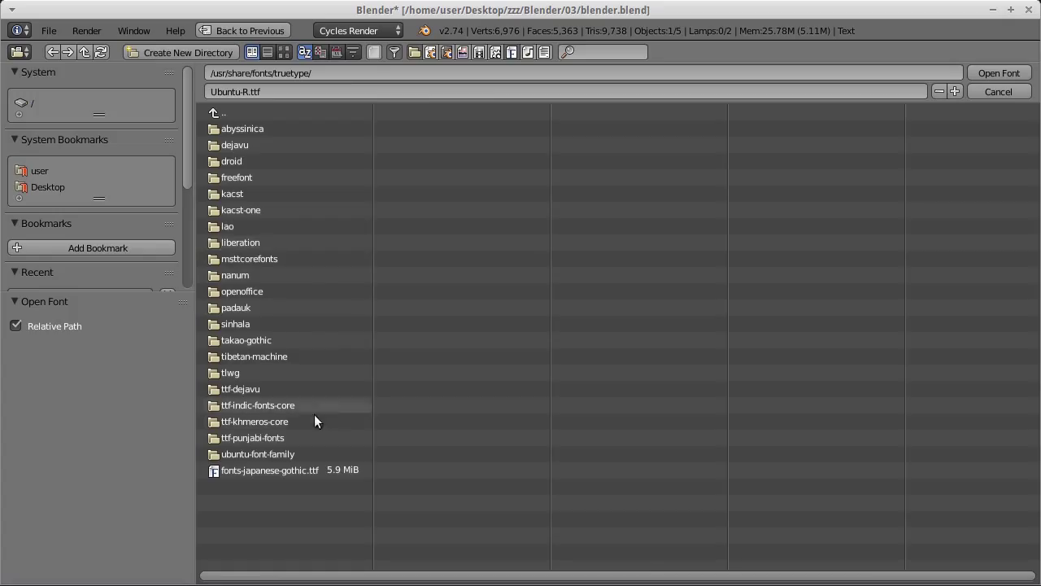
left_click(260, 388)
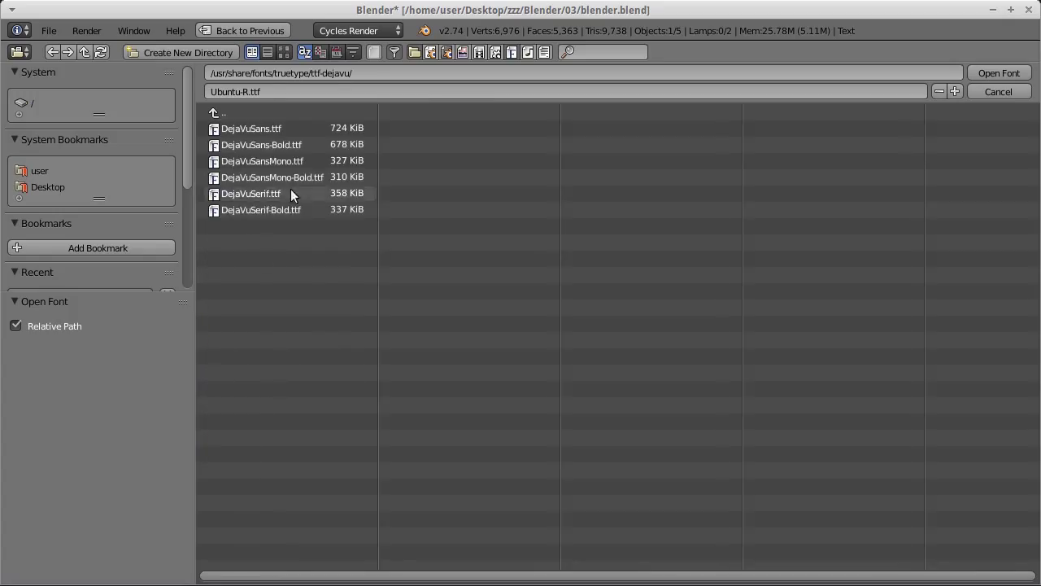
Switch the text to the DejaVuSans font, orbit around it, and start an F12 render
left_click(277, 130)
left_click(987, 74)
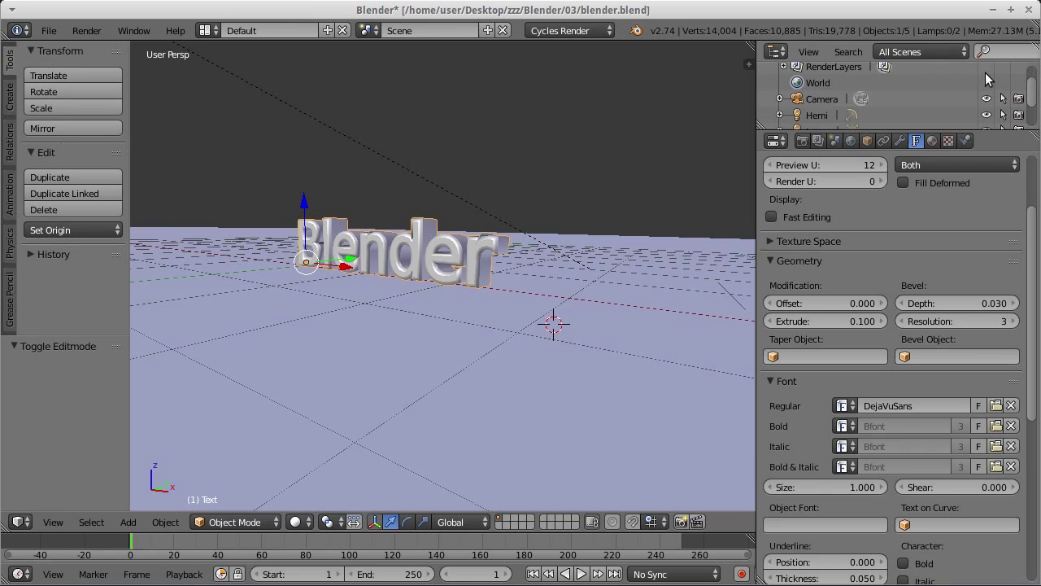
mouse_move(437, 267)
middle_mouse_down()
mouse_move(536, 269)
mouse_move(495, 269)
middle_mouse_up()
middle_click_drag(605, 247, 568, 268)
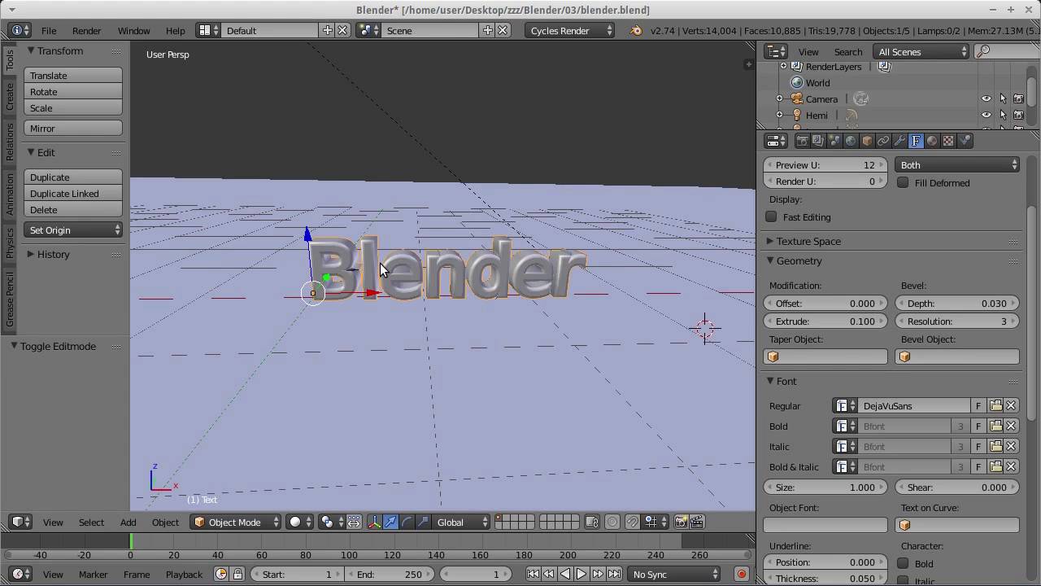
mouse_move(488, 274)
middle_mouse_down()
mouse_move(537, 232)
mouse_move(535, 271)
mouse_move(493, 260)
mouse_move(458, 282)
middle_mouse_up()
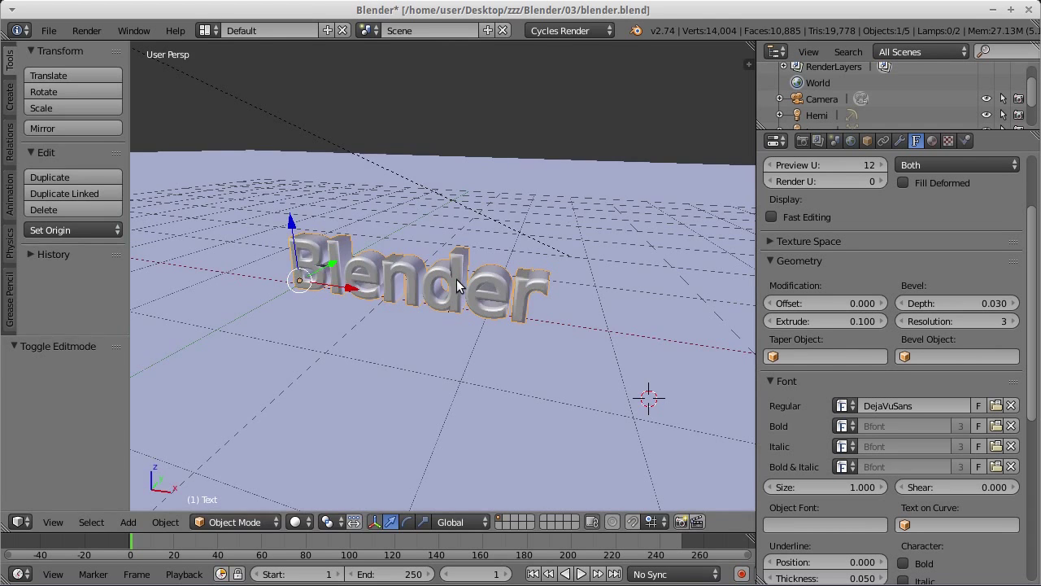
key("F12")
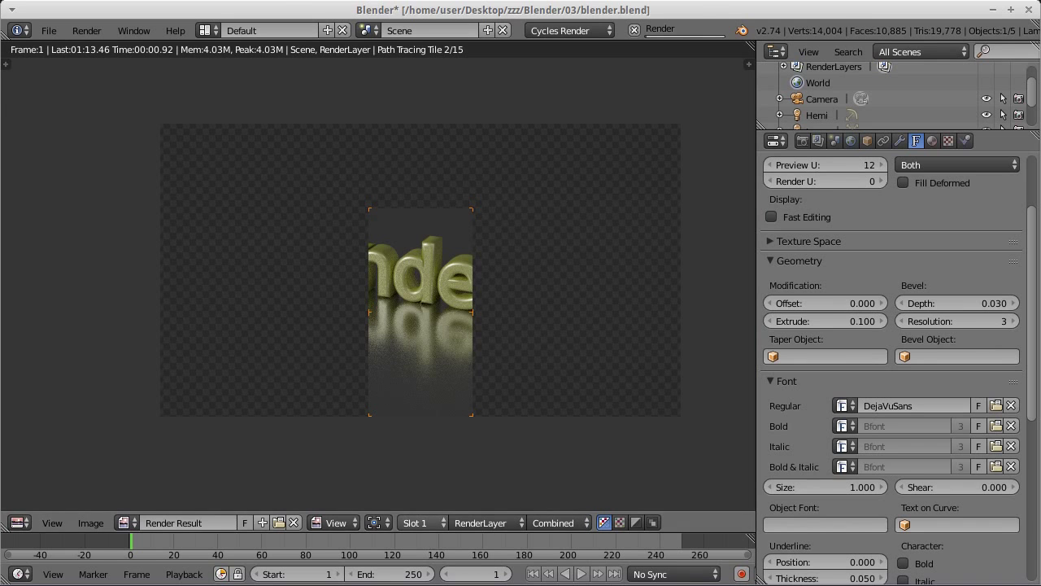
Zoom and pan the Render Result to inspect the yellow Blender lettering and floor reflection
left_click(674, 15)
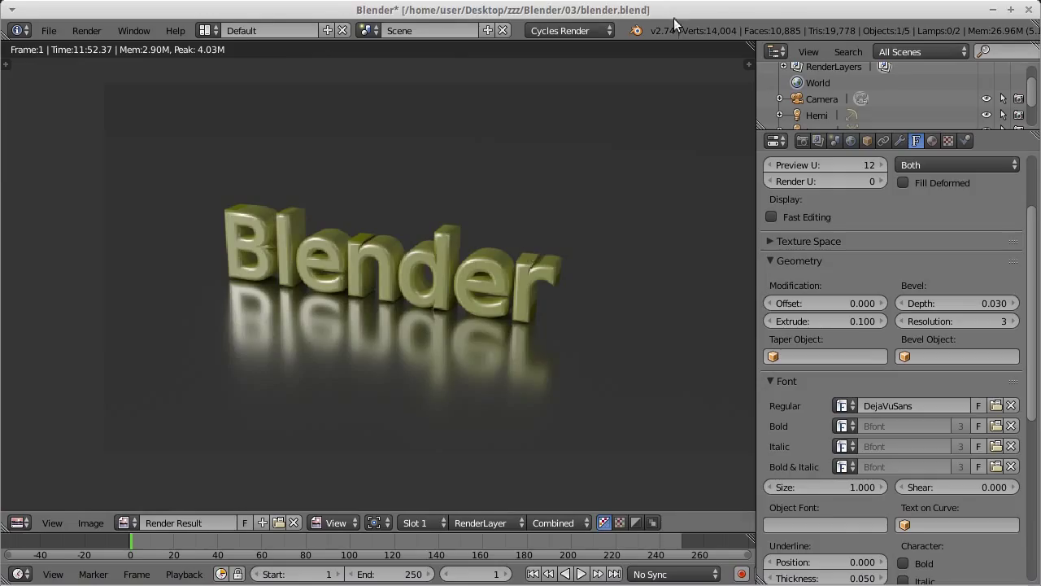
scroll(523, 245, "down", 1)
scroll(520, 245, "down", 1)
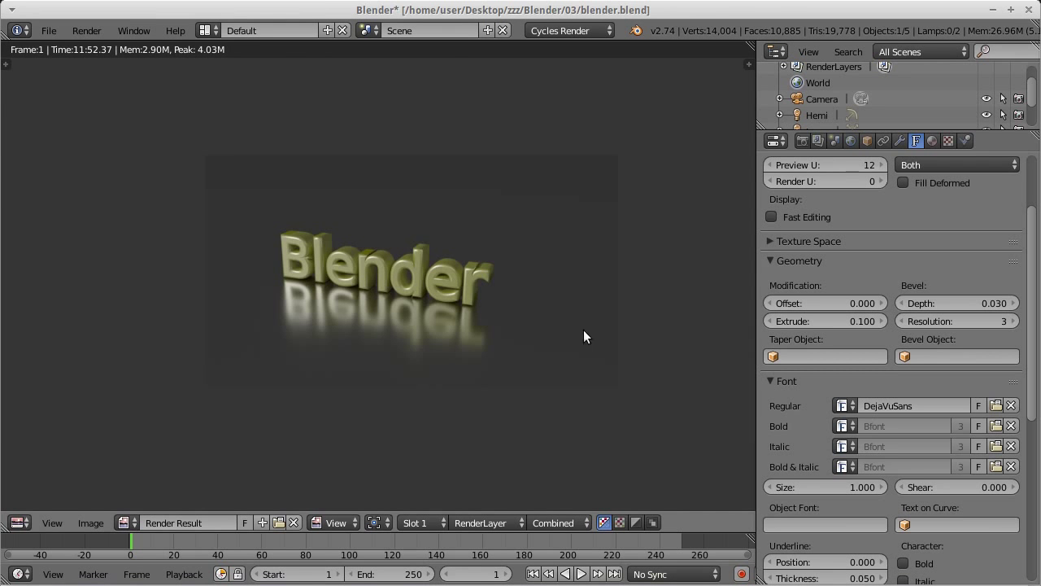
scroll(481, 301, "up", 1)
scroll(421, 284, "up", 2)
scroll(397, 278, "up", 3)
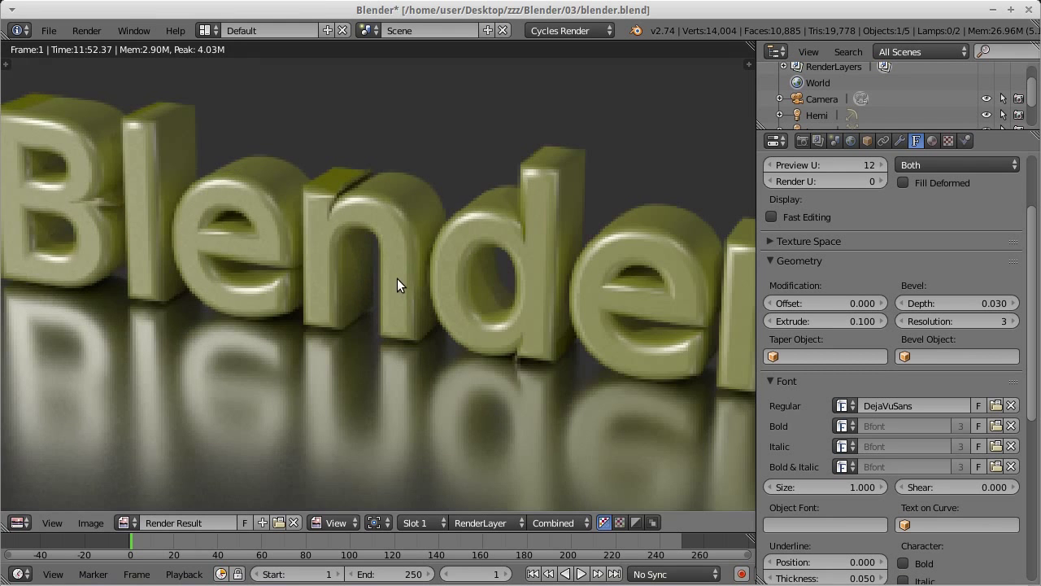
middle_click_drag(163, 284, 314, 302)
middle_click_drag(495, 253, 341, 249)
scroll(342, 244, "down", 2)
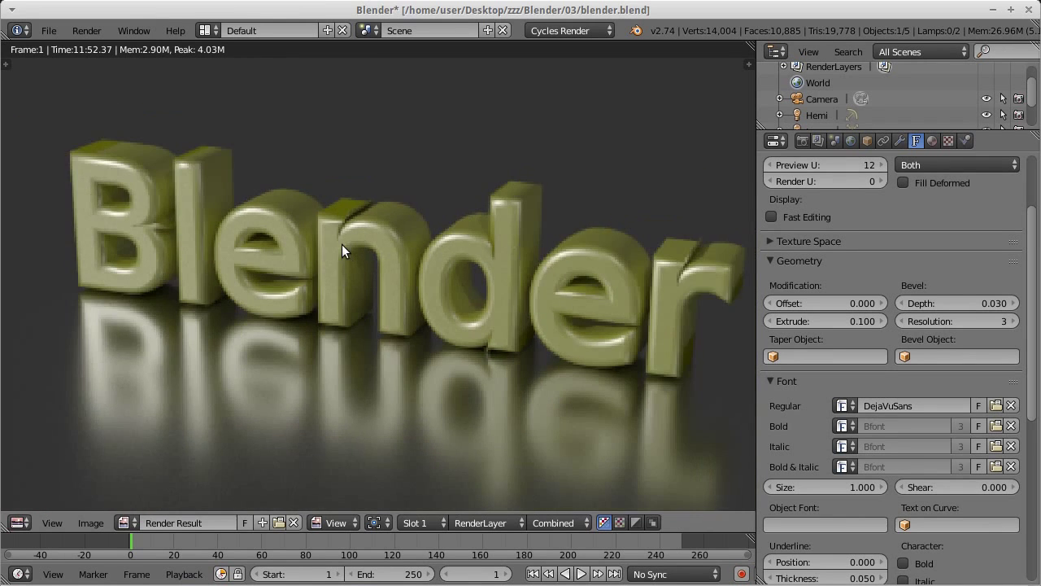
scroll(342, 244, "down", 1)
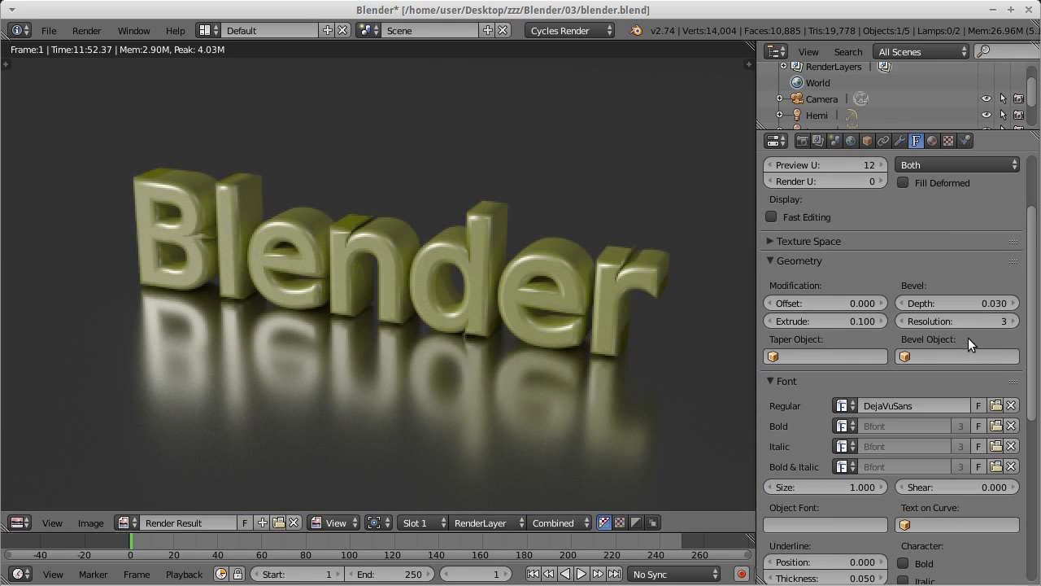
Show the Render settings (1000 samples, PNG output) and examine the Blend letters closely
left_click(803, 141)
scroll(993, 371, "down", 3)
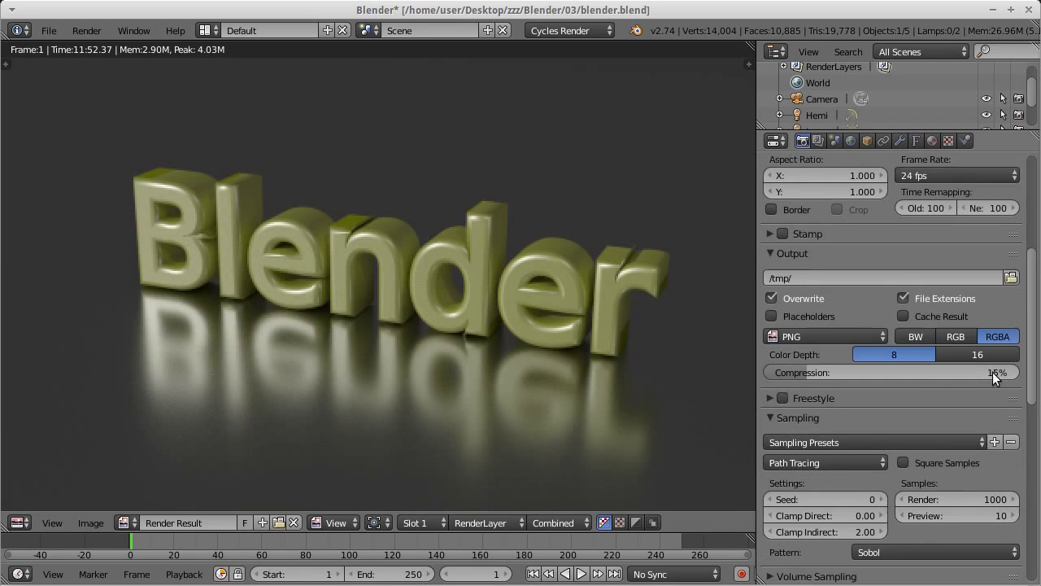
scroll(992, 372, "down", 1)
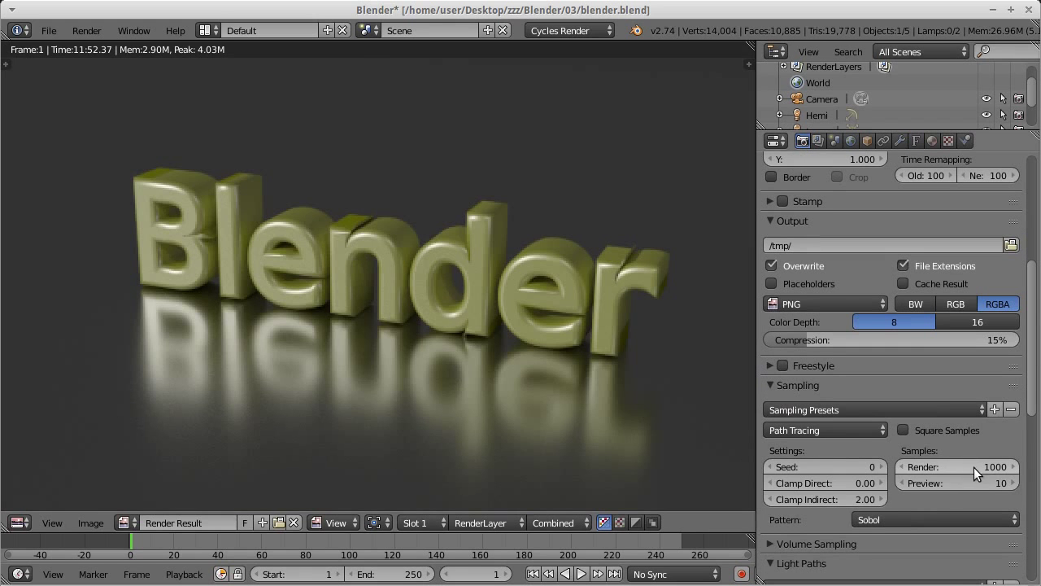
scroll(484, 275, "down", 2)
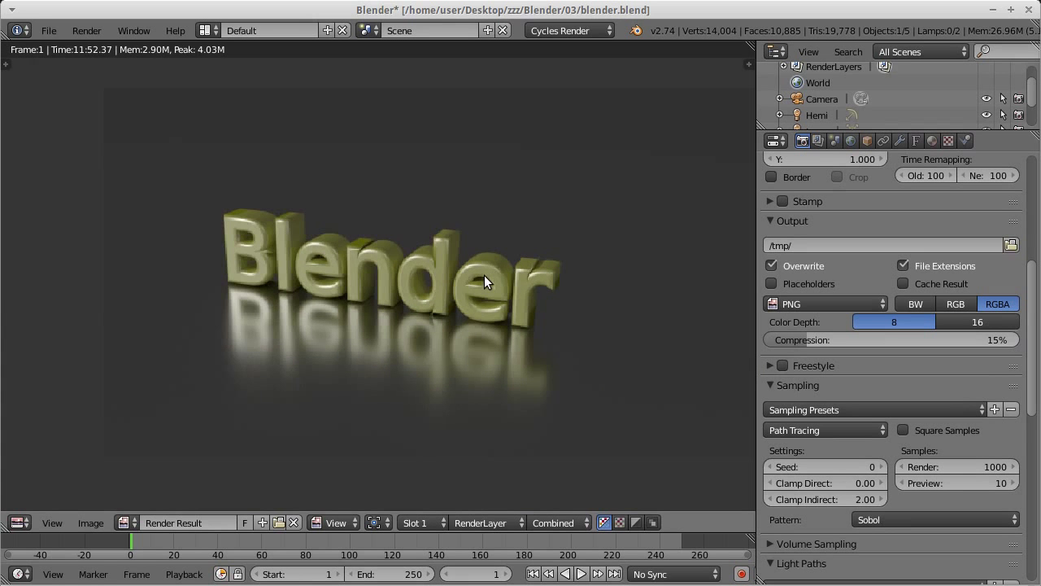
scroll(362, 261, "up", 5)
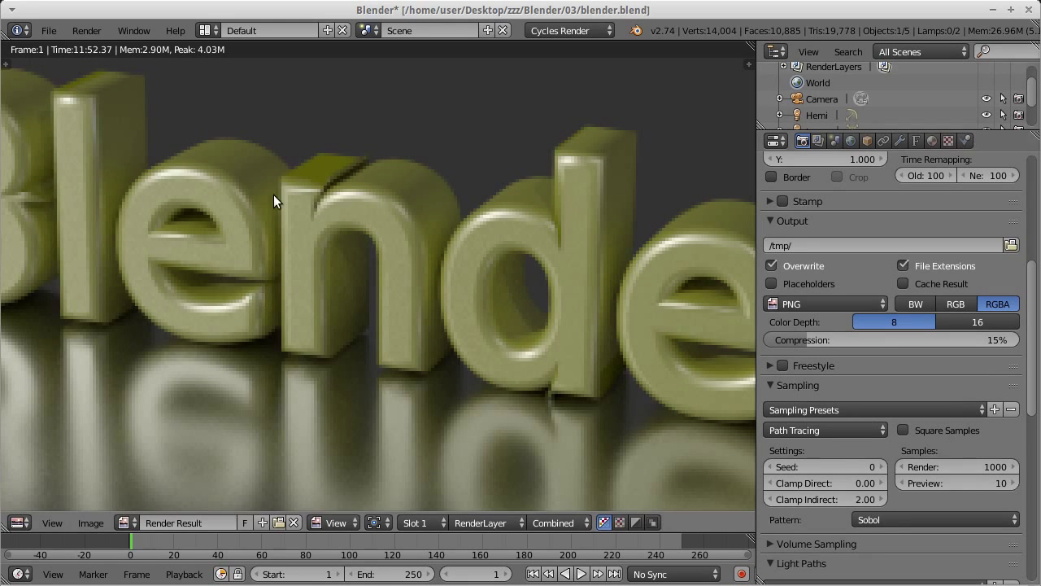
mouse_move(274, 195)
middle_mouse_down()
mouse_move(485, 261)
mouse_move(393, 179)
middle_mouse_up()
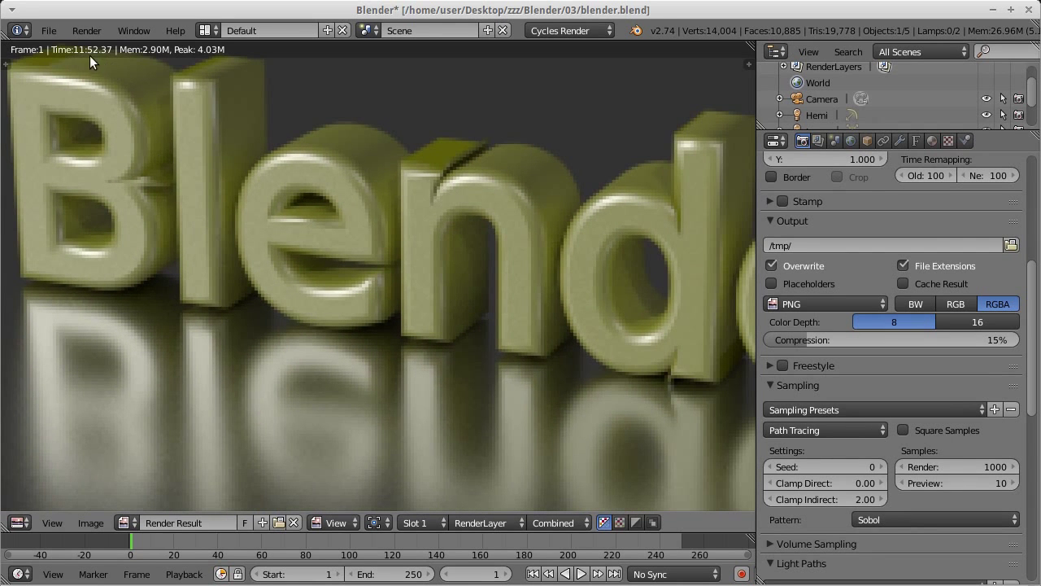
scroll(270, 144, "down", 1)
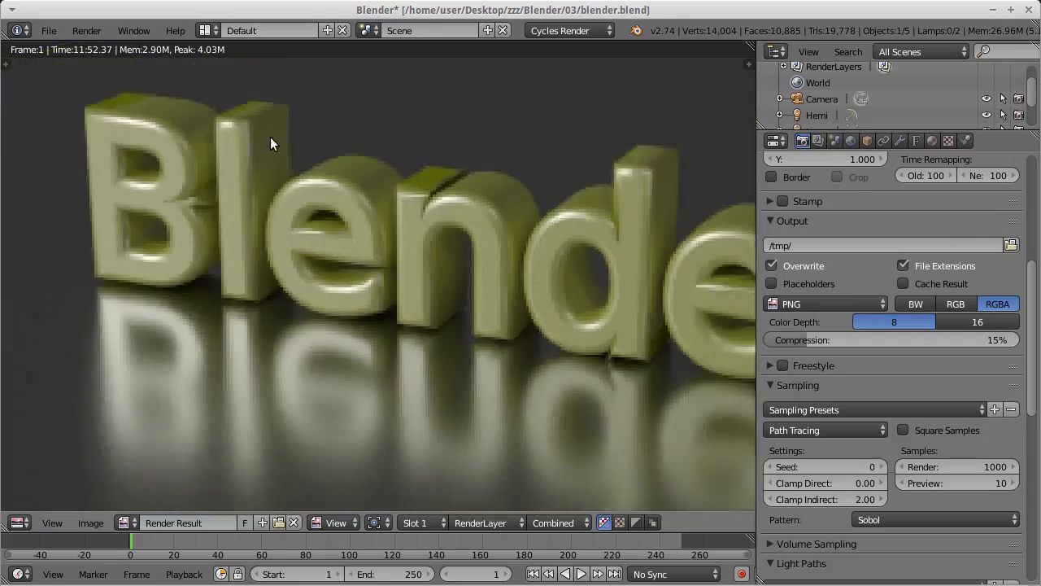
scroll(270, 144, "down", 2)
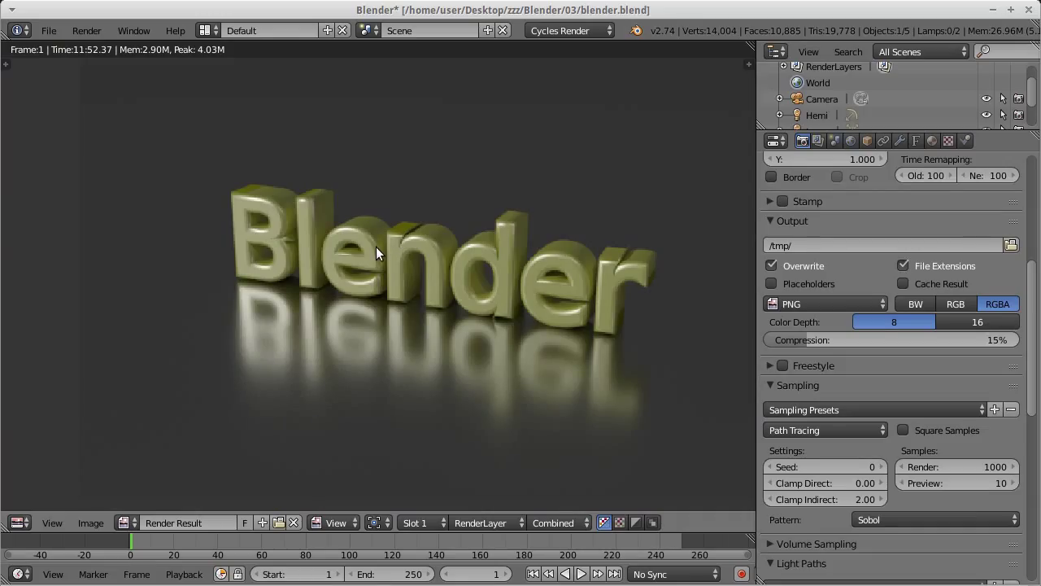
scroll(388, 306, "down", 1)
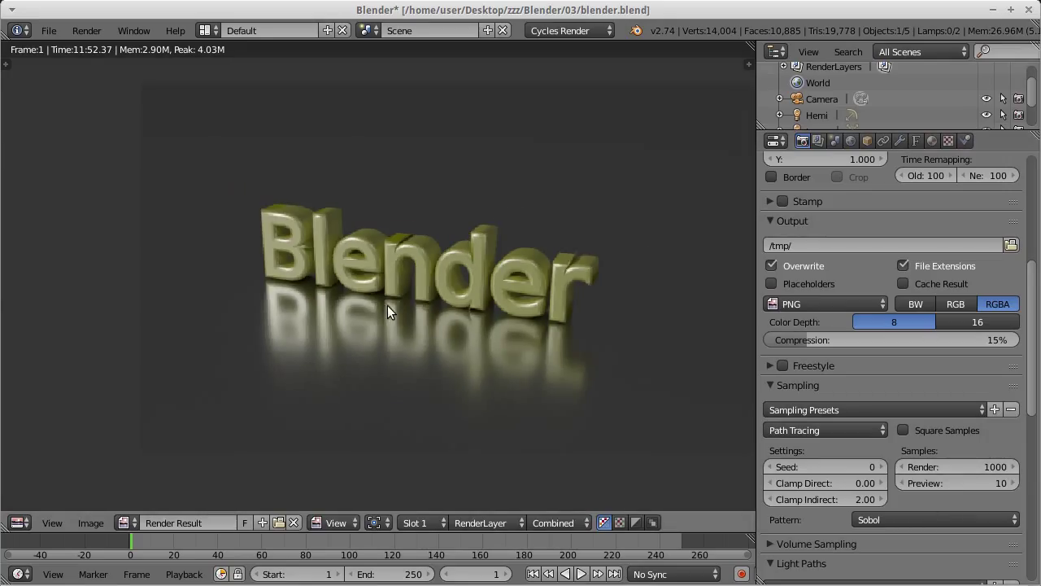
scroll(387, 305, "down", 1)
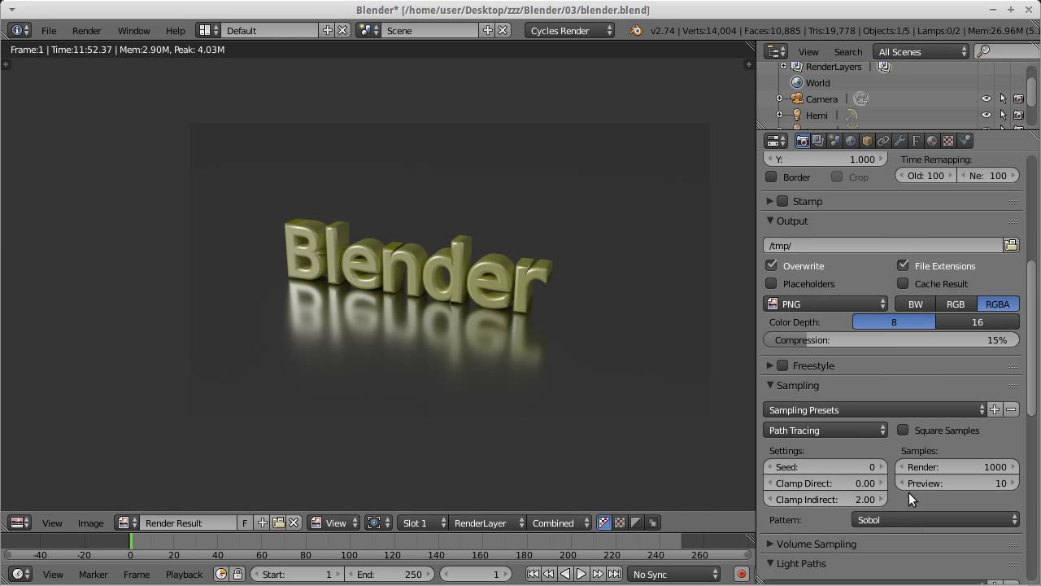
scroll(867, 401, "down", 8)
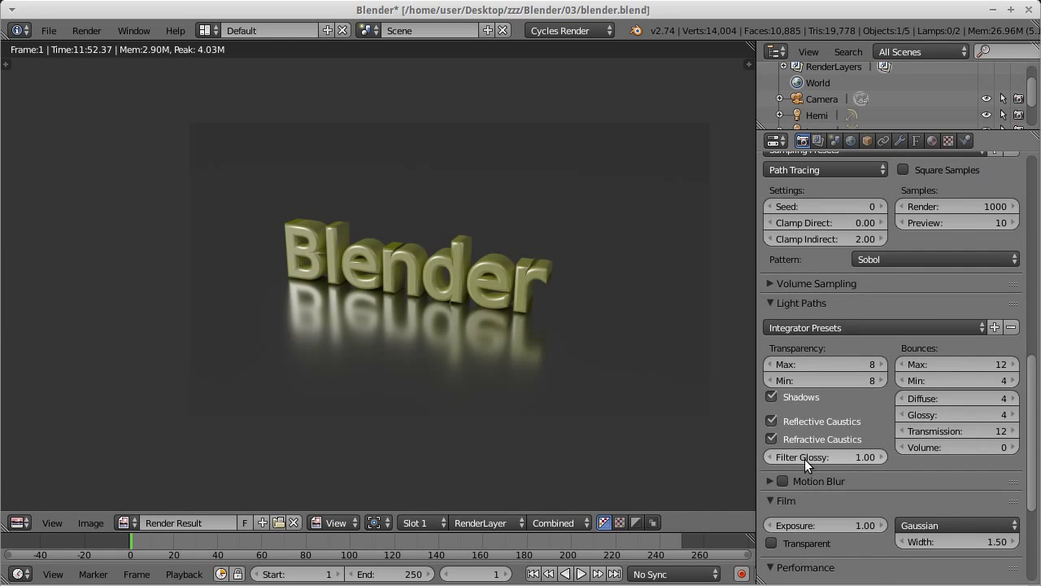
scroll(870, 452, "down", 1)
scroll(874, 444, "down", 2)
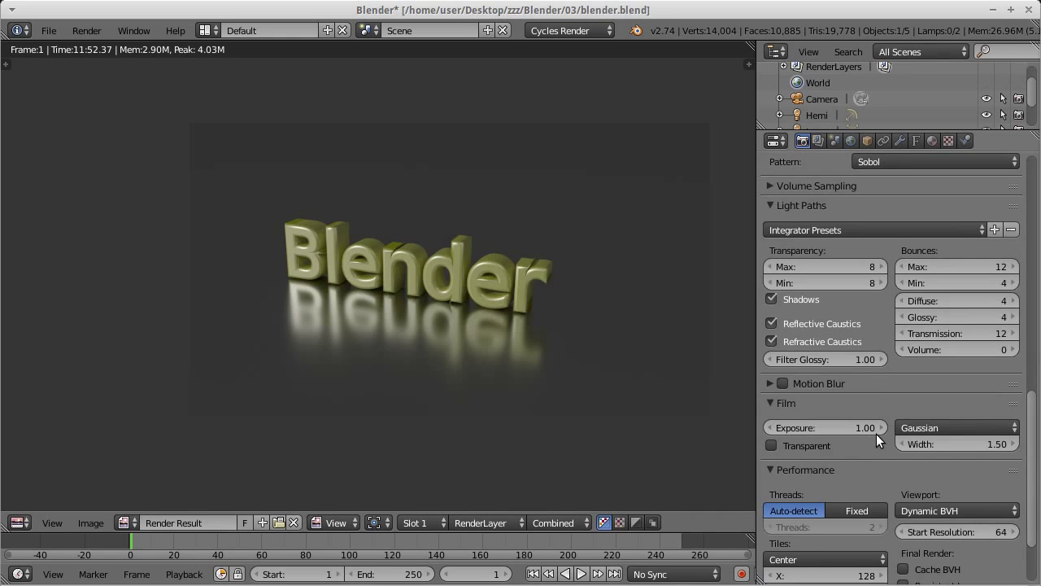
scroll(876, 433, "up", 7)
scroll(876, 433, "down", 8)
scroll(873, 427, "down", 2)
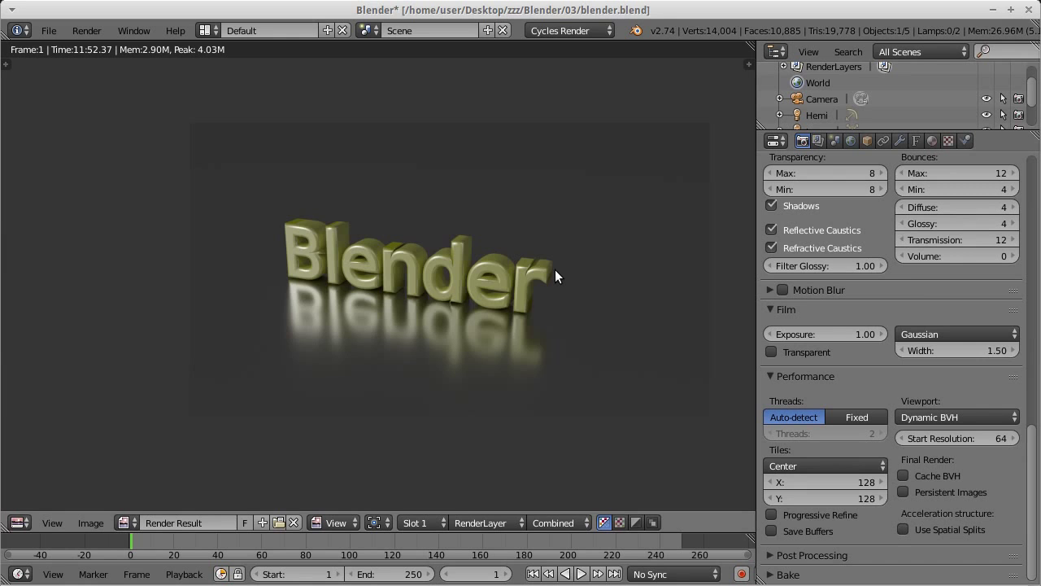
scroll(554, 269, "down", 1)
scroll(555, 269, "up", 2)
scroll(909, 298, "up", 10)
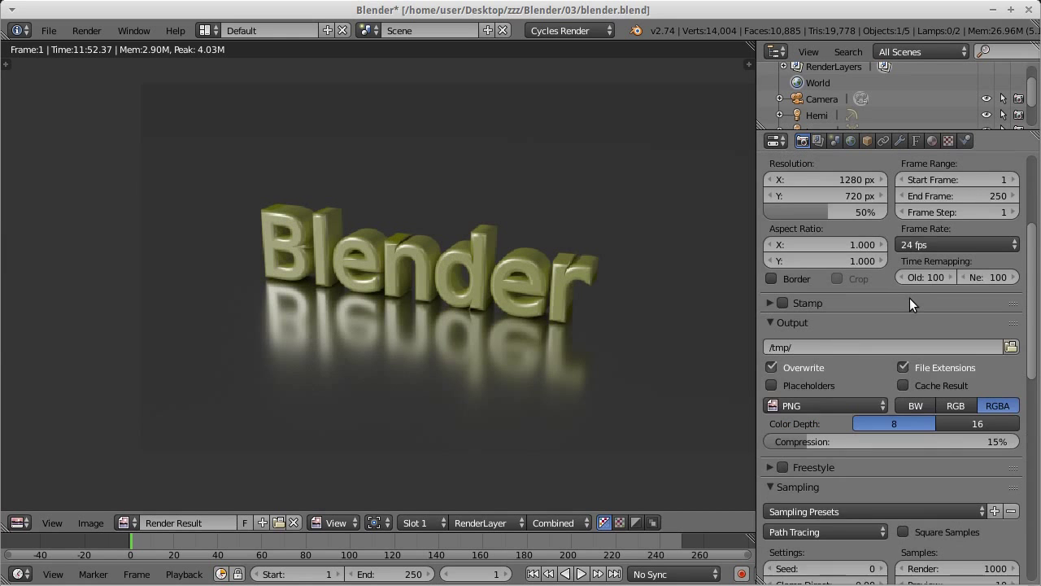
scroll(909, 298, "up", 4)
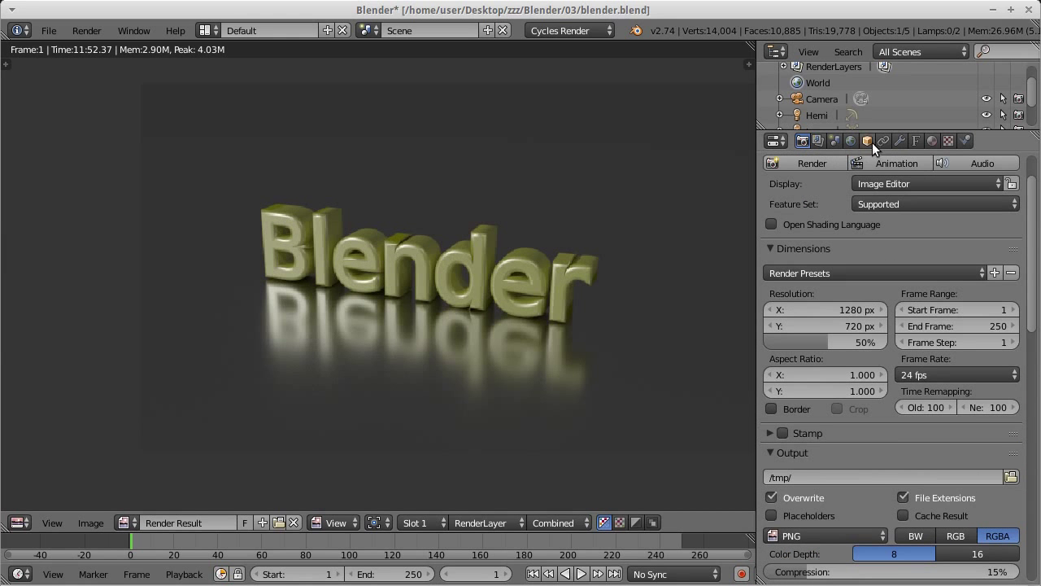
Review the floor material, then select the Blender text and show its yellow Material.003 settings
left_click(932, 140)
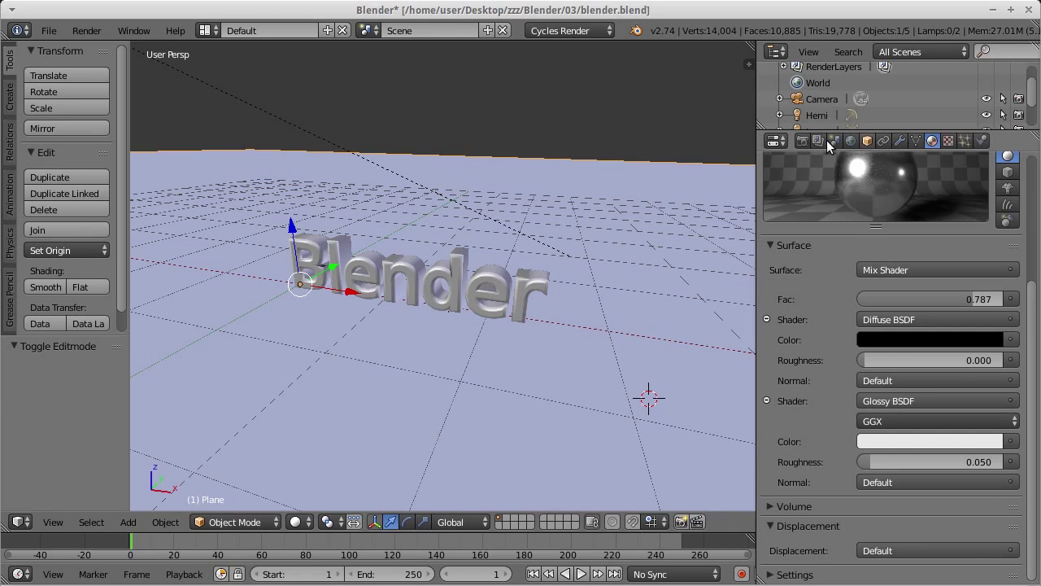
left_click(803, 140)
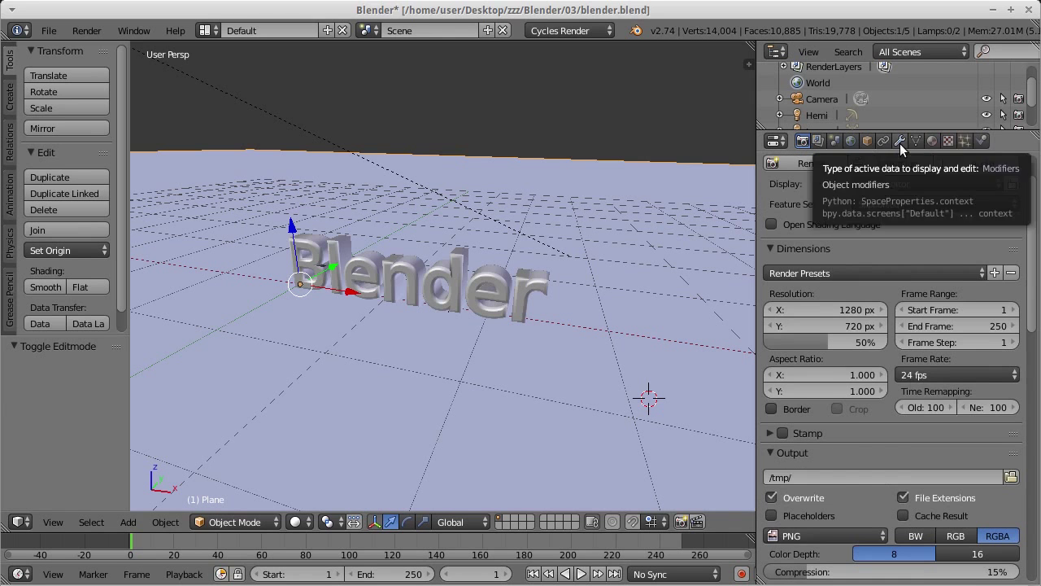
right_click(462, 273)
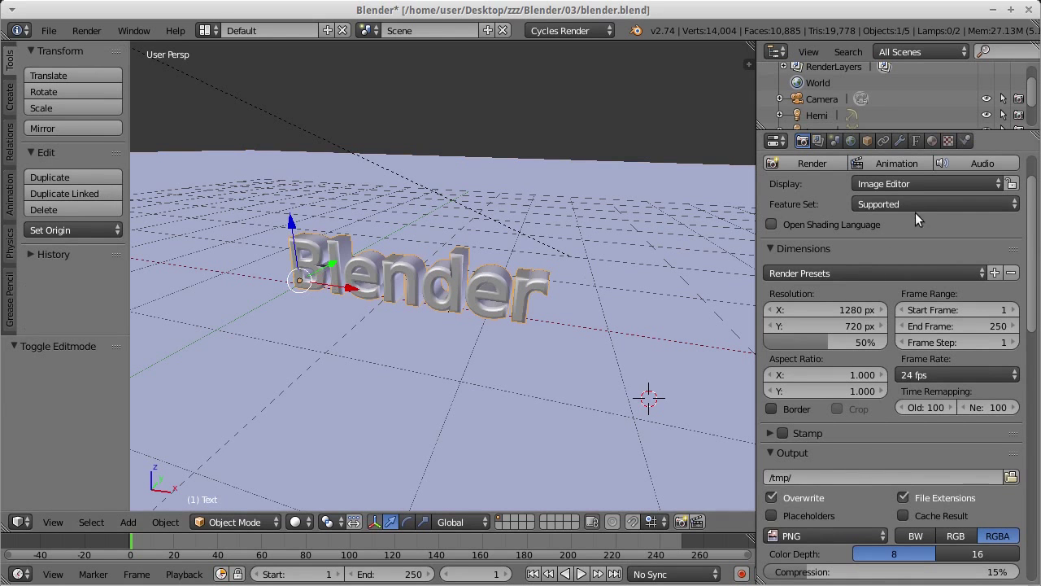
left_click(916, 141)
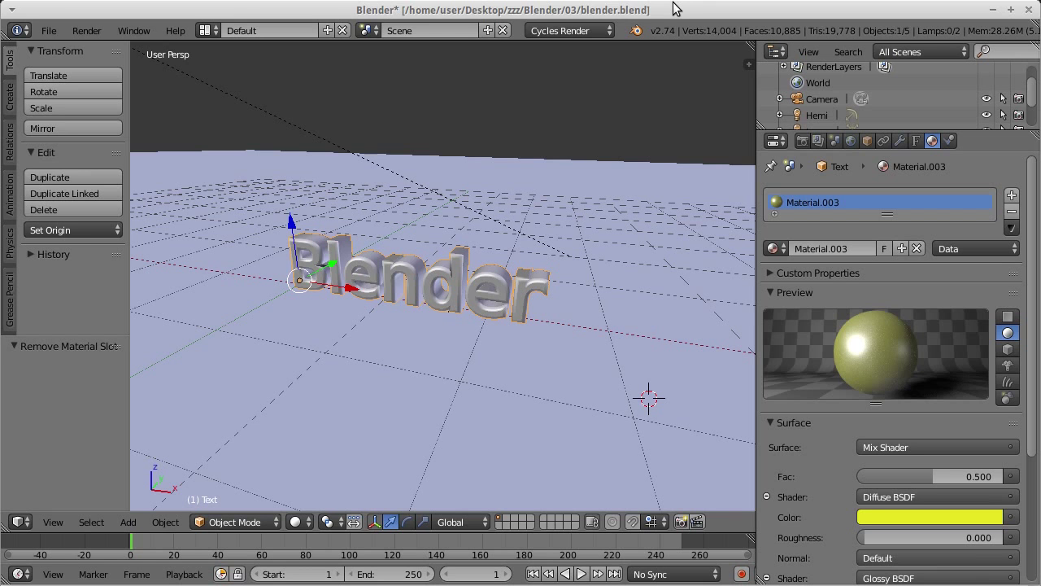
Append the Iron material from iron.blend's Material folder into the scene
left_click(46, 34)
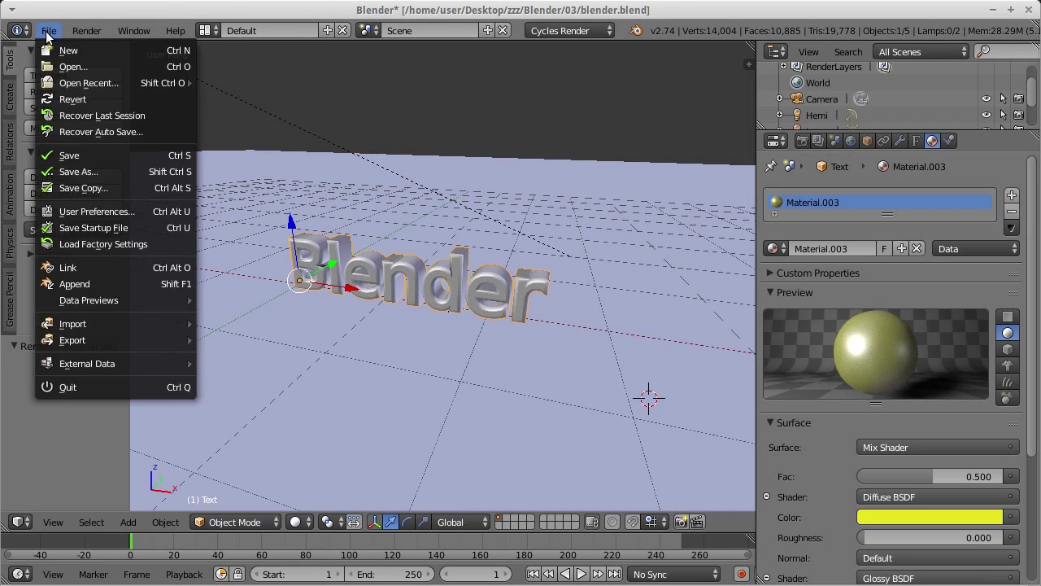
left_click(85, 284)
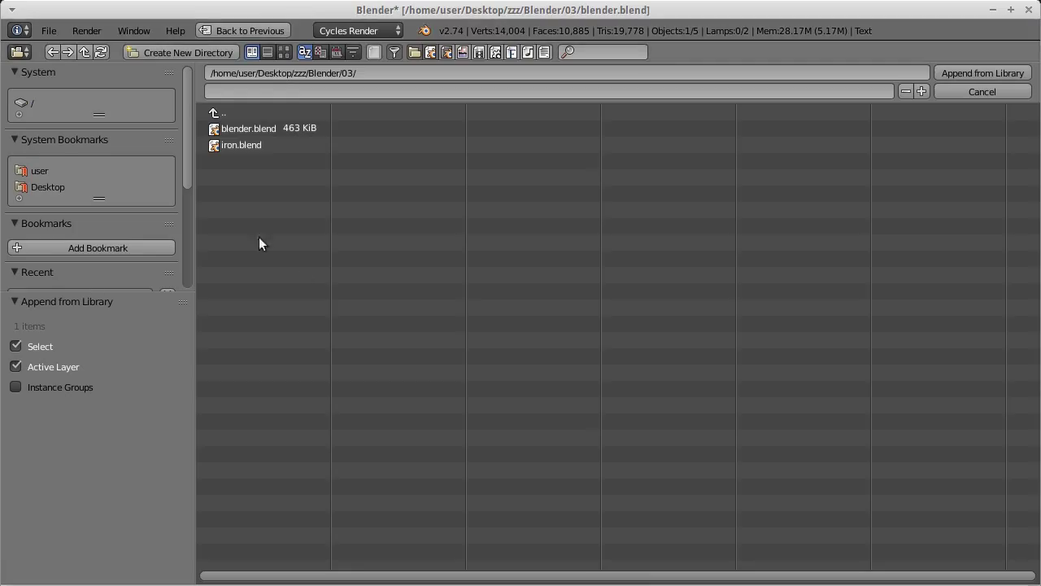
double_click(246, 149)
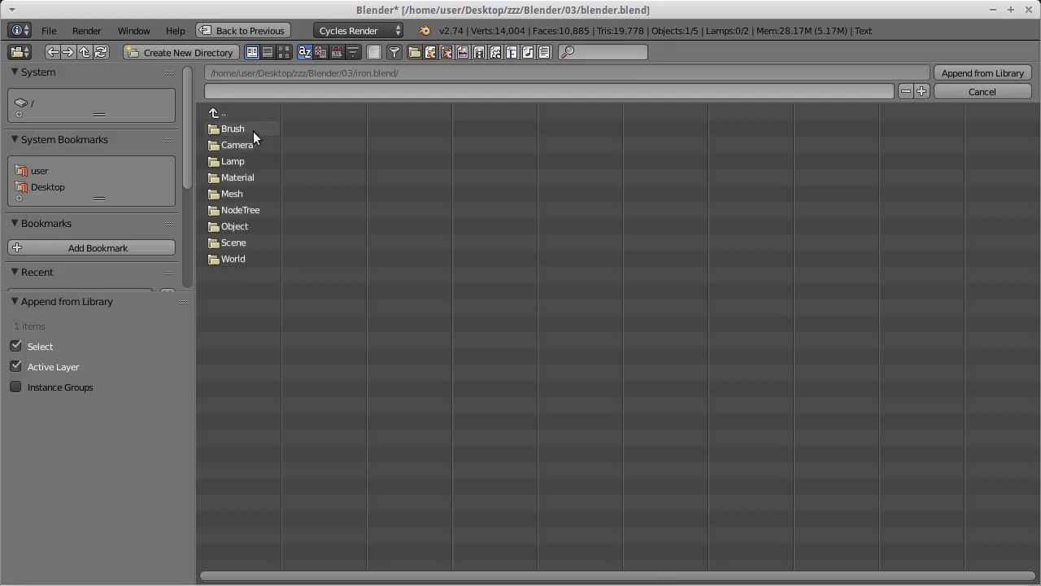
left_click(252, 177)
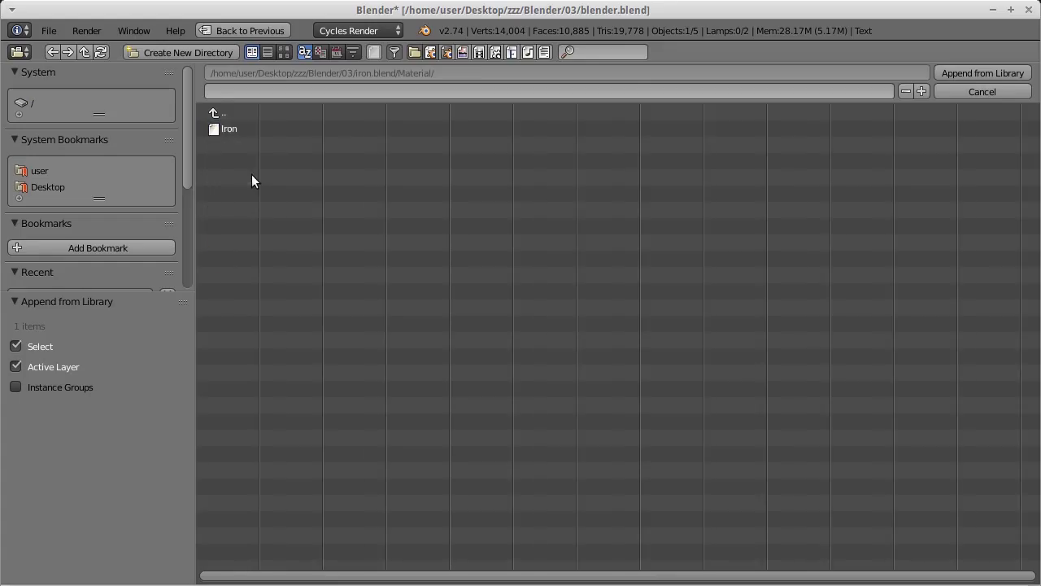
left_click(236, 129)
left_click(975, 71)
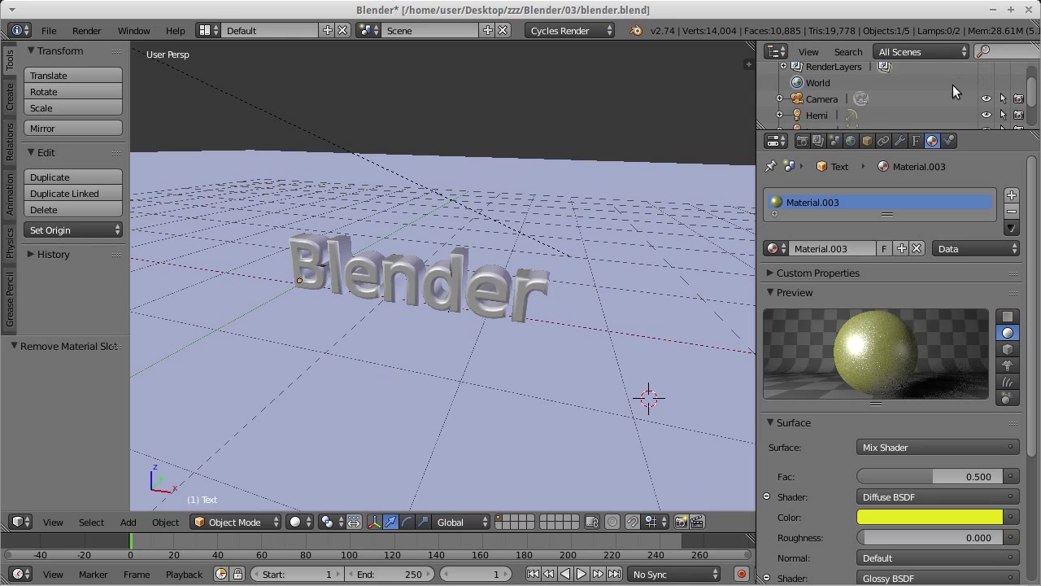
Assign the appended Iron material to the Blender text in place of Material.003
left_click(774, 251)
left_click(789, 289)
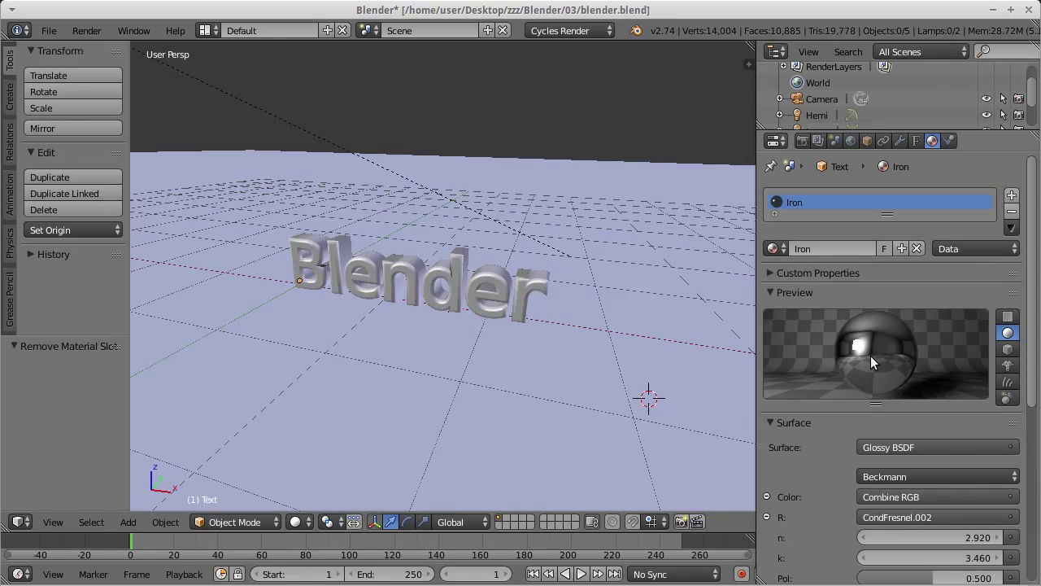
mouse_move(1037, 322)
left_mouse_down()
mouse_move(1039, 506)
mouse_move(1039, 186)
left_mouse_up()
left_click(803, 140)
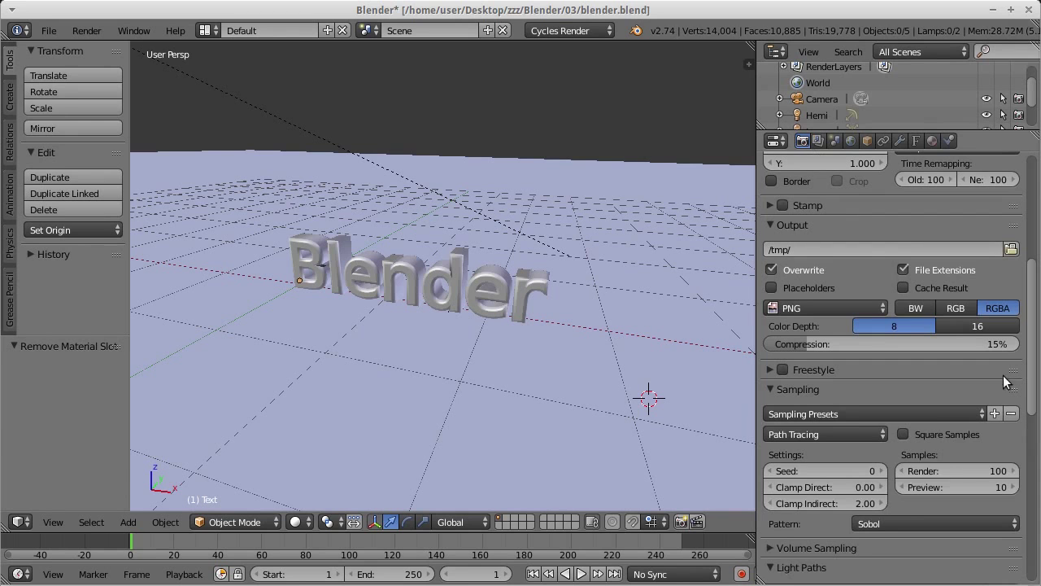
Set 100 render samples, render the Iron-textured text, and inspect the result
left_click(982, 468)
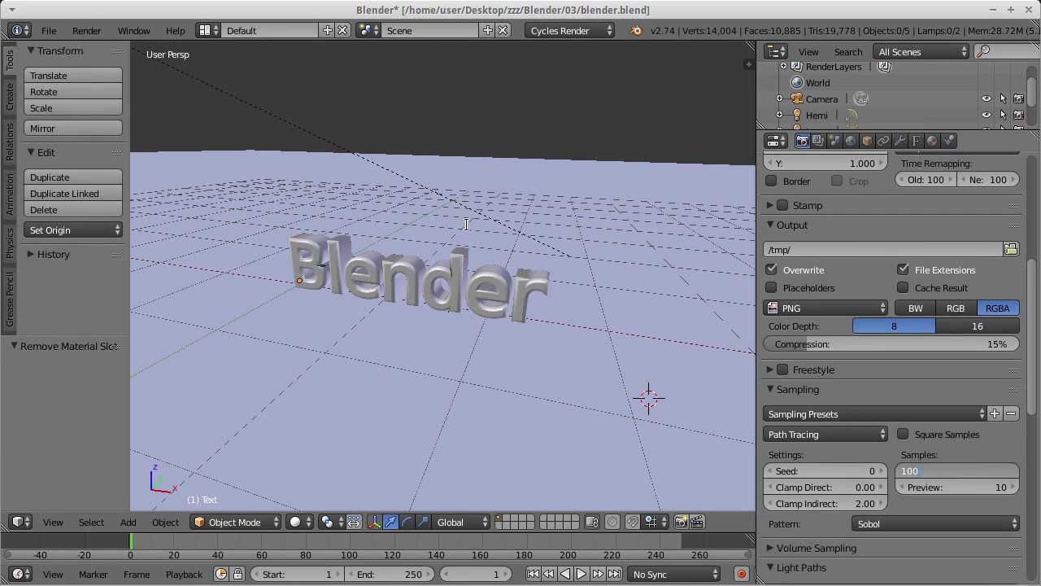
key("Return")
key("F12")
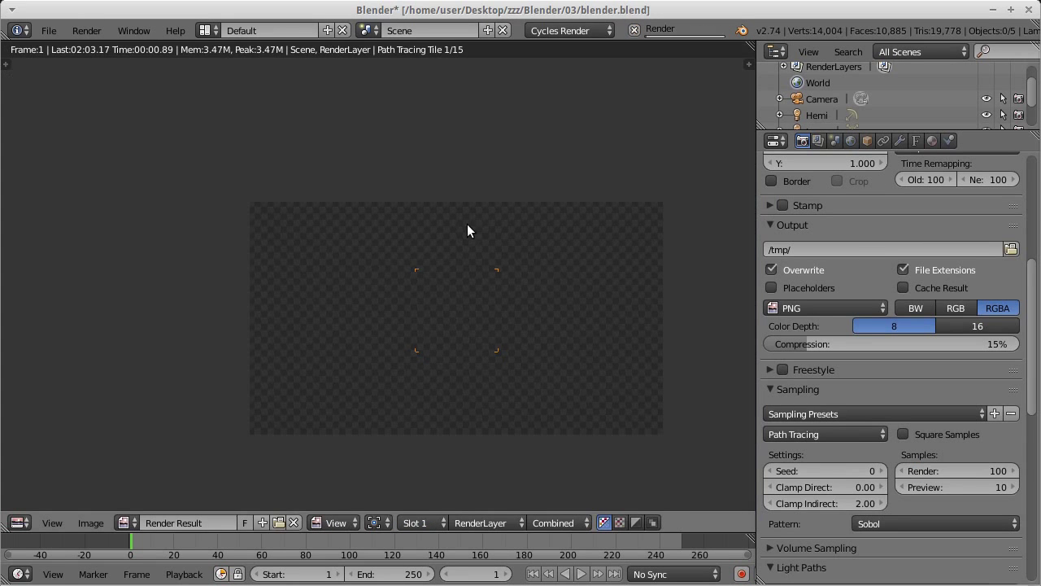
middle_click_drag(530, 304, 484, 274)
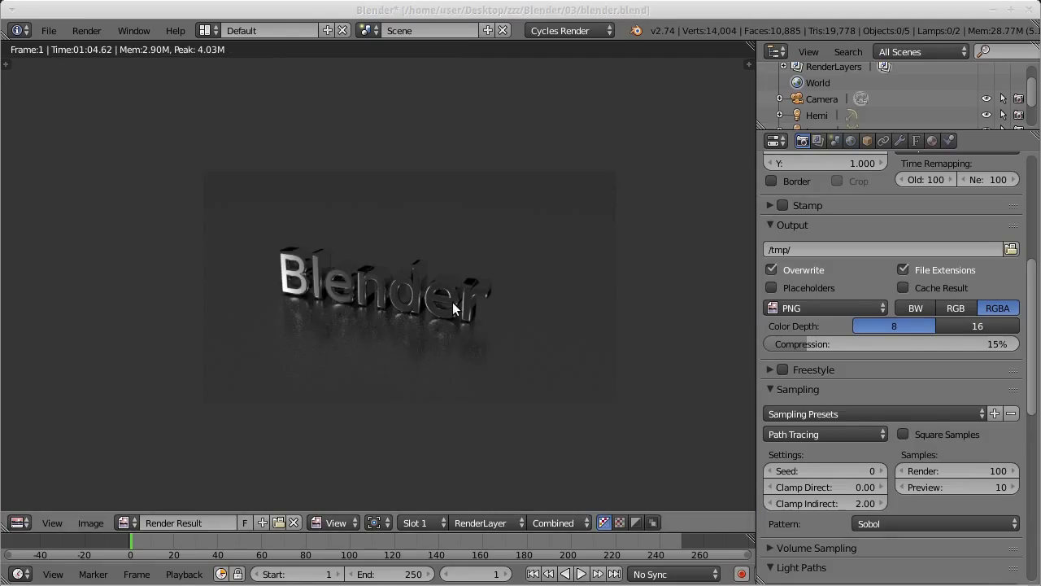
scroll(453, 308, "up", 2)
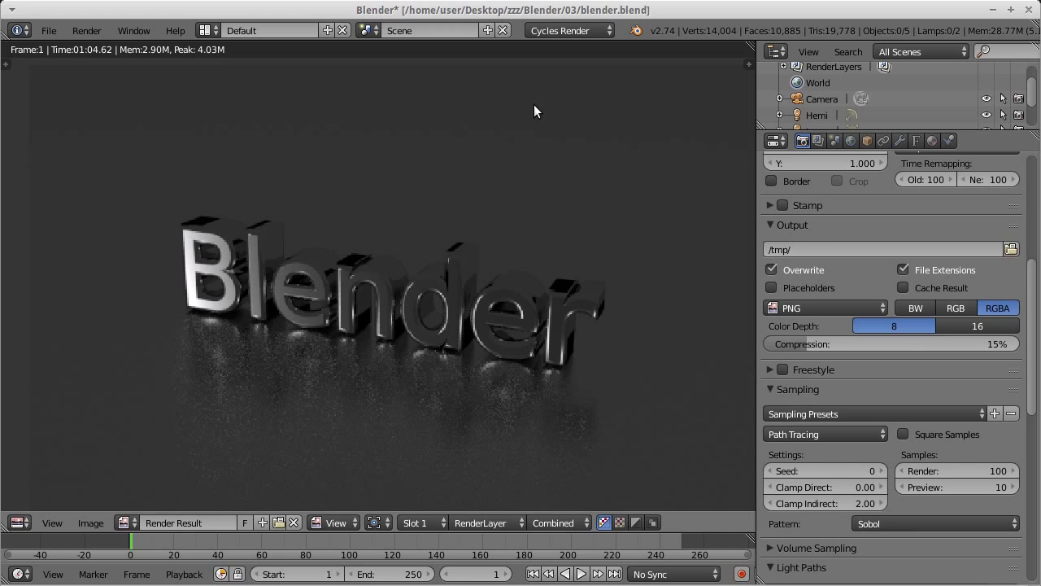
key("Escape")
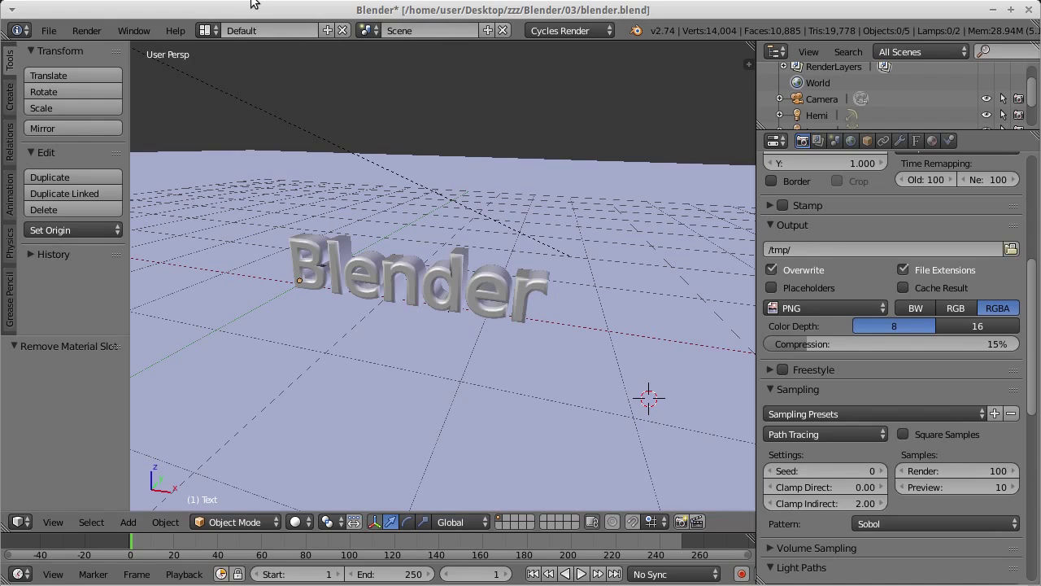
key("alt+Tab")
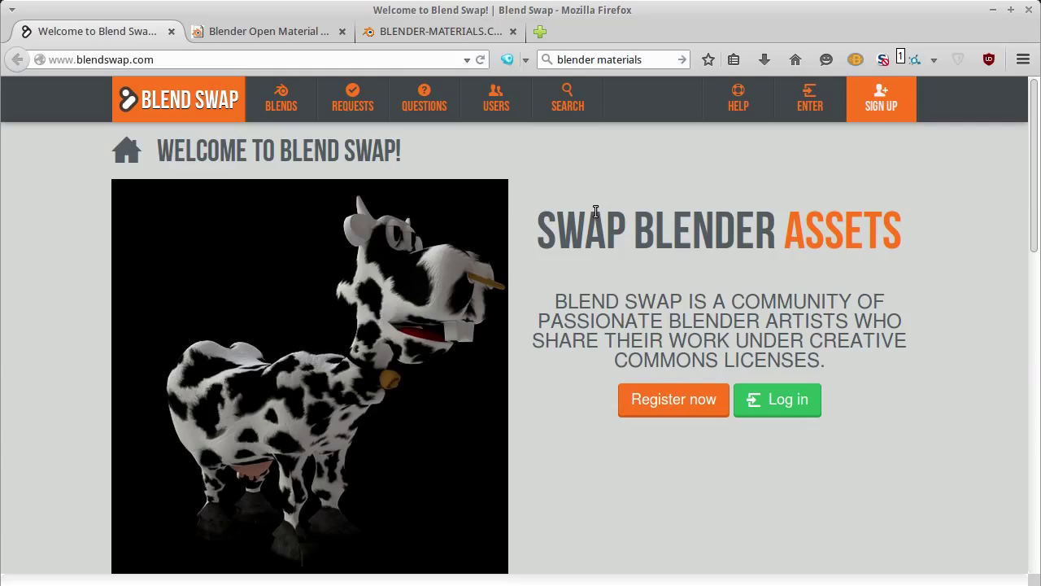
mouse_move(179, 99)
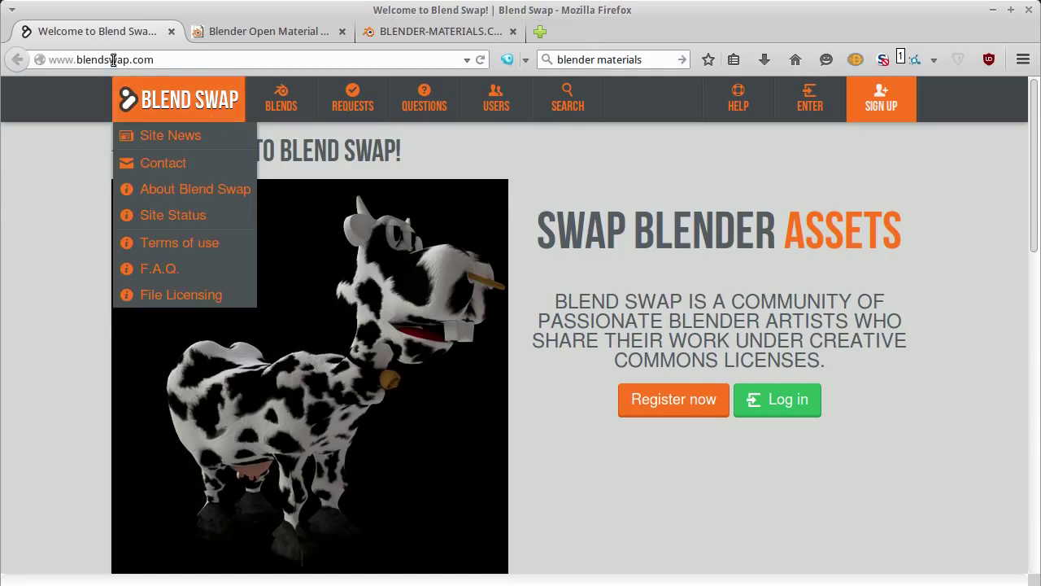
Highlight the blendswap.com address and scroll through the Blend Swap page
left_click(154, 59)
left_click_drag(76, 60, 154, 60)
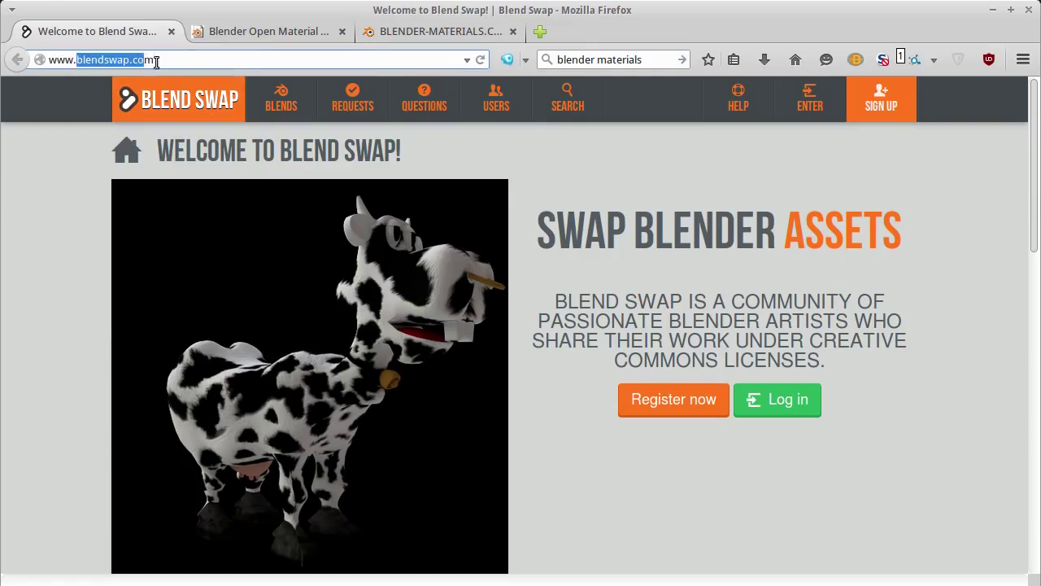
left_click(994, 333)
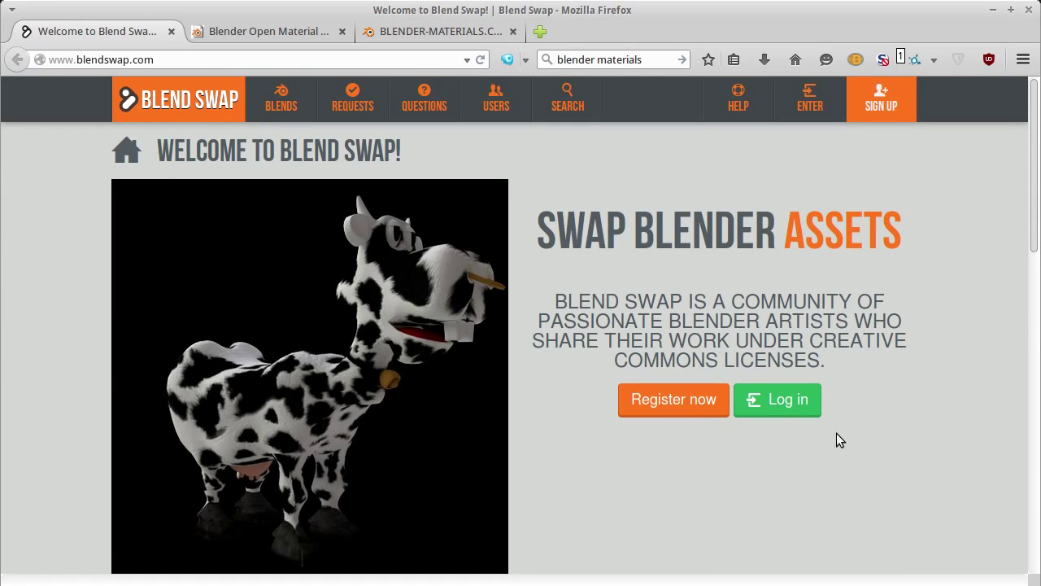
scroll(836, 440, "down", 5)
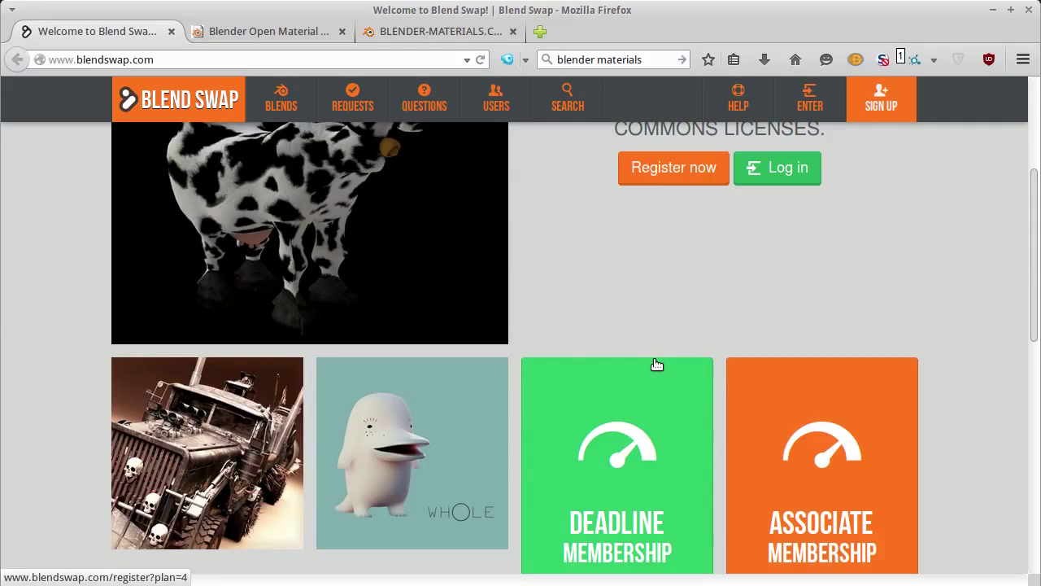
scroll(657, 364, "up", 5)
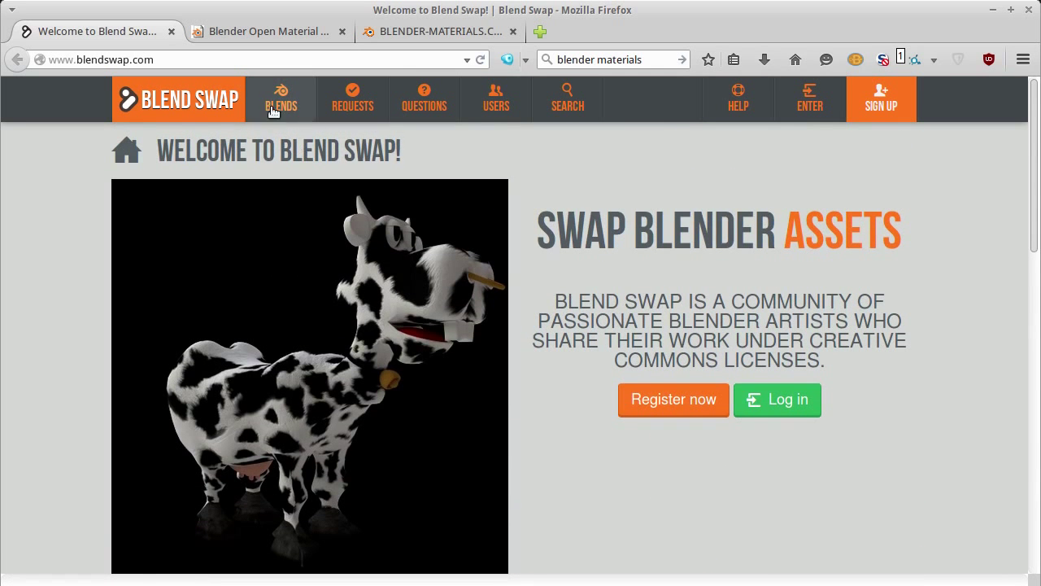
Browse the Blends listing and view the Sister of Byonetta page's Cycles render detail
mouse_move(280, 99)
left_click(277, 140)
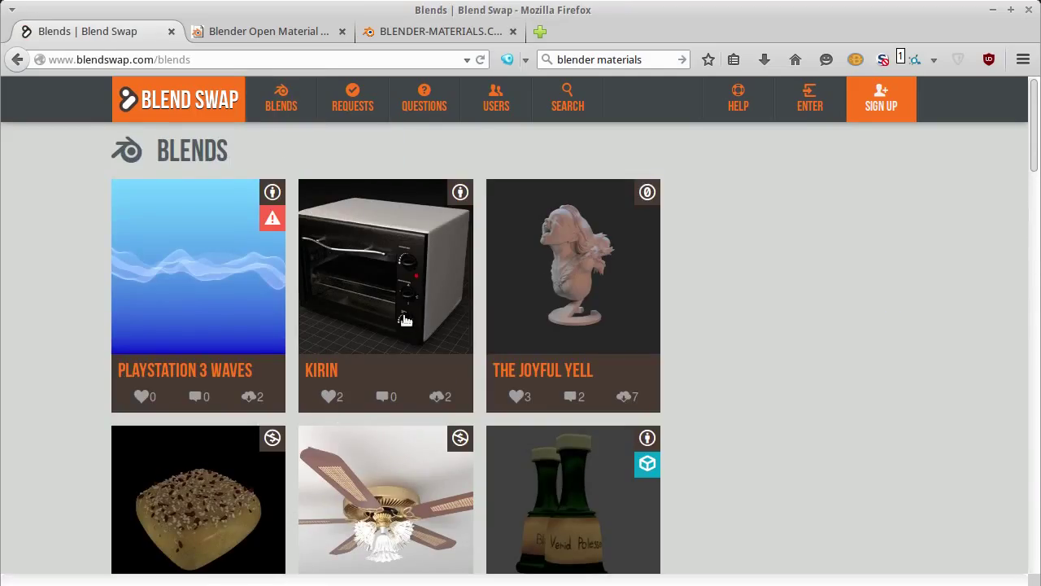
scroll(659, 352, "down", 4)
scroll(666, 349, "down", 4)
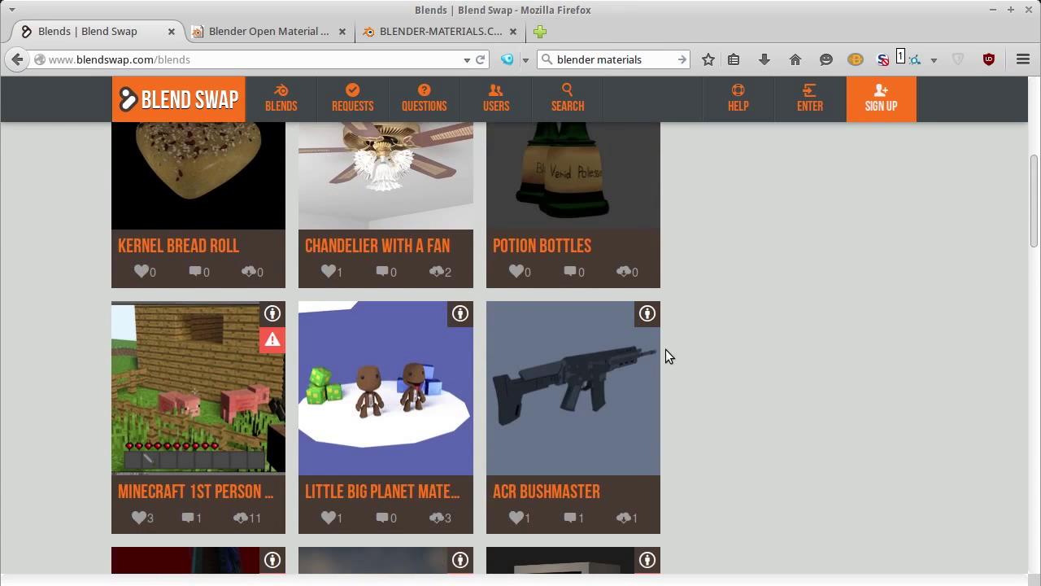
scroll(665, 349, "down", 4)
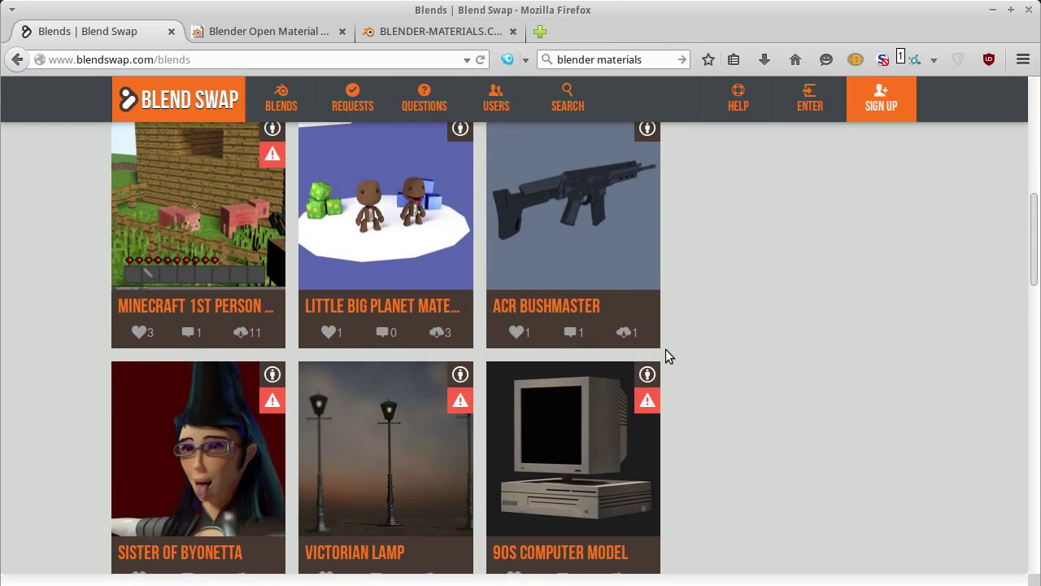
scroll(666, 348, "down", 3)
left_click(198, 349)
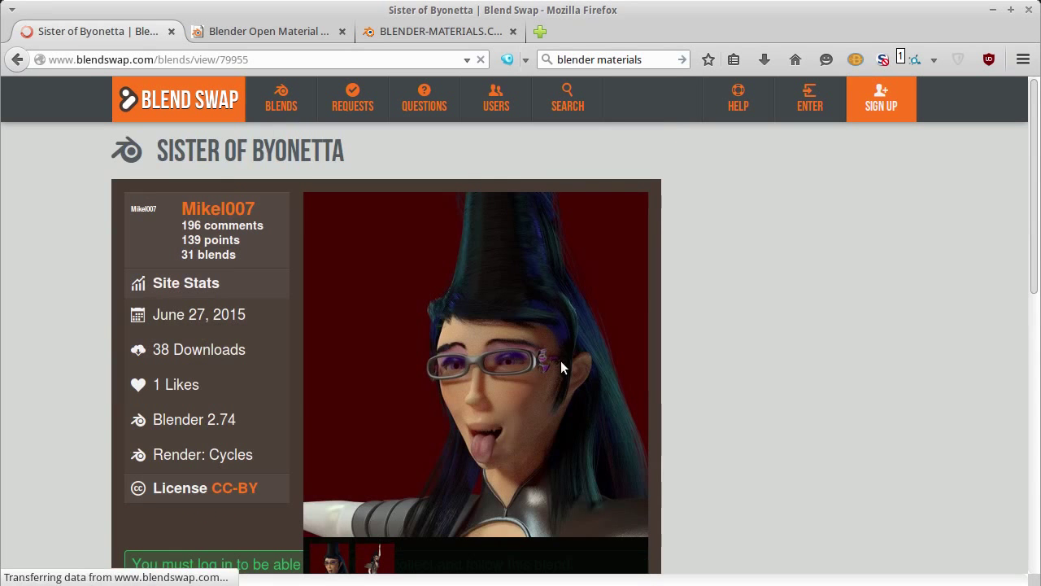
scroll(709, 362, "down", 3)
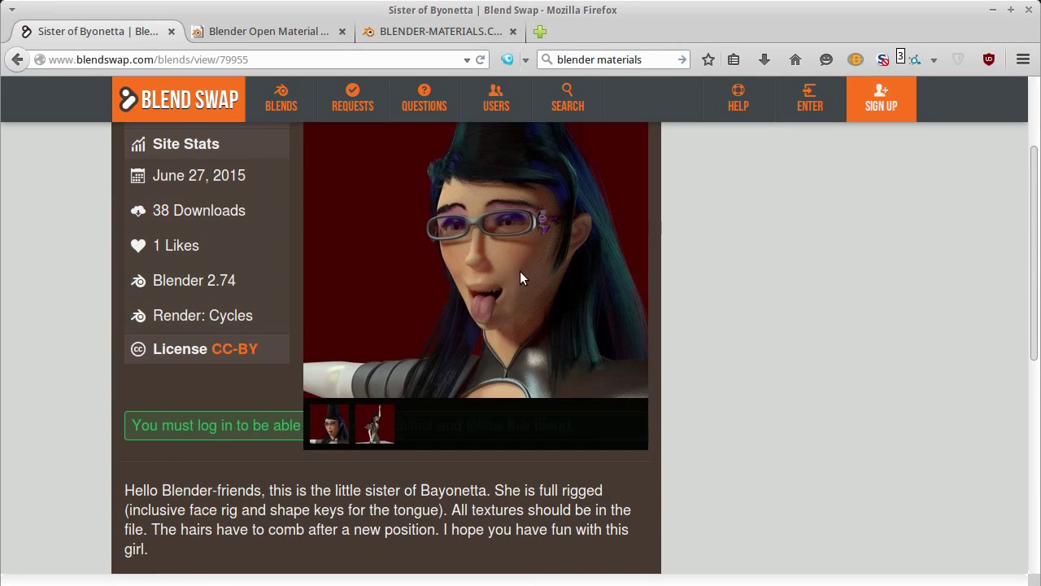
scroll(795, 364, "up", 2)
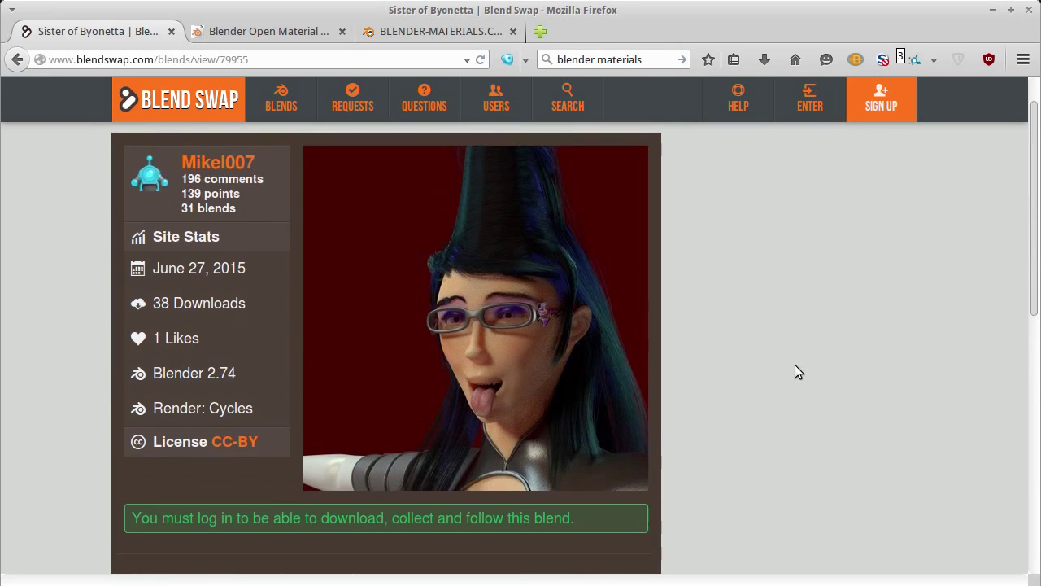
scroll(795, 364, "up", 1)
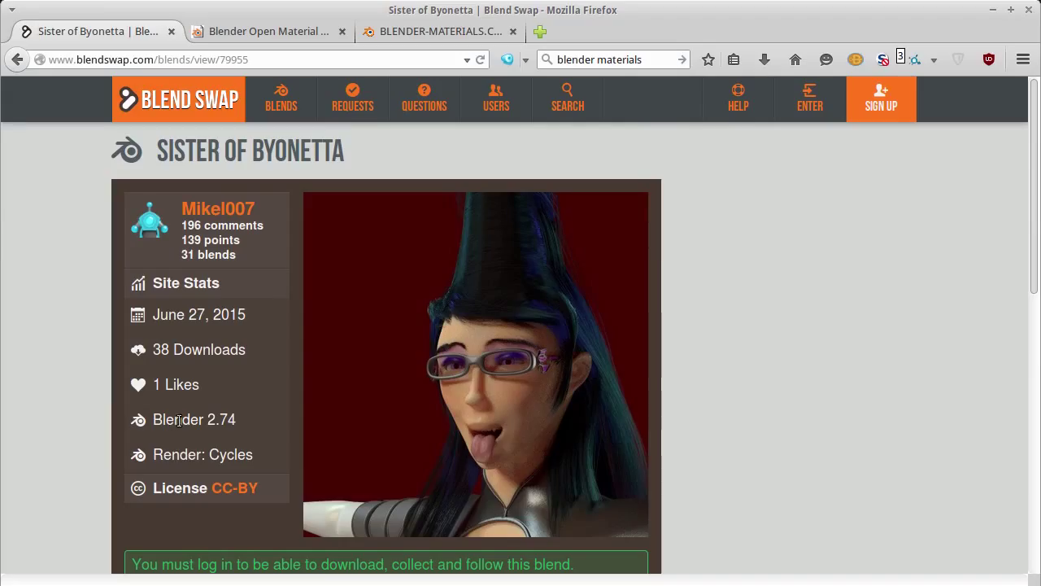
left_click_drag(169, 454, 258, 456)
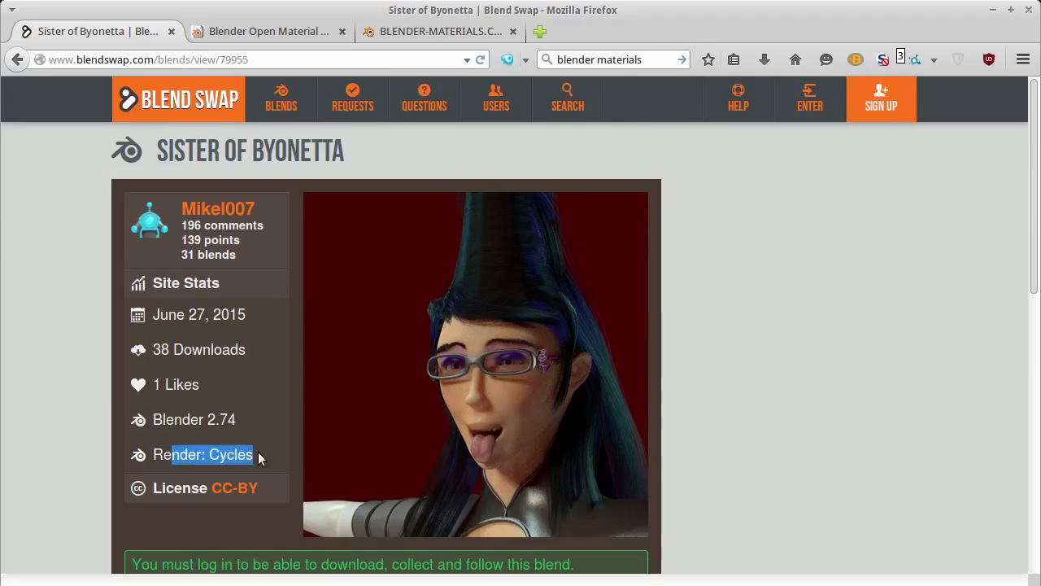
left_click(203, 453)
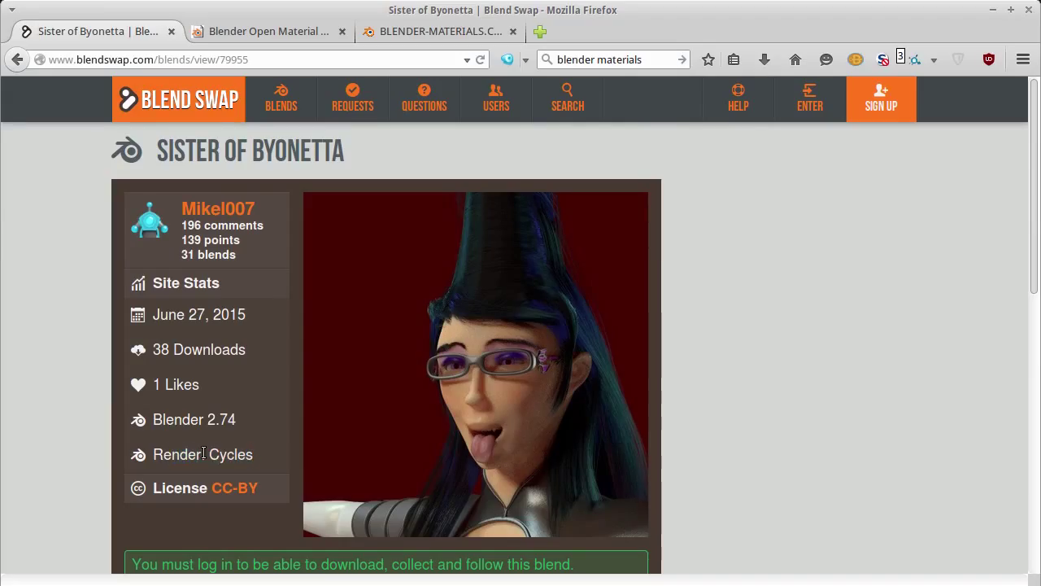
key("alt+Left")
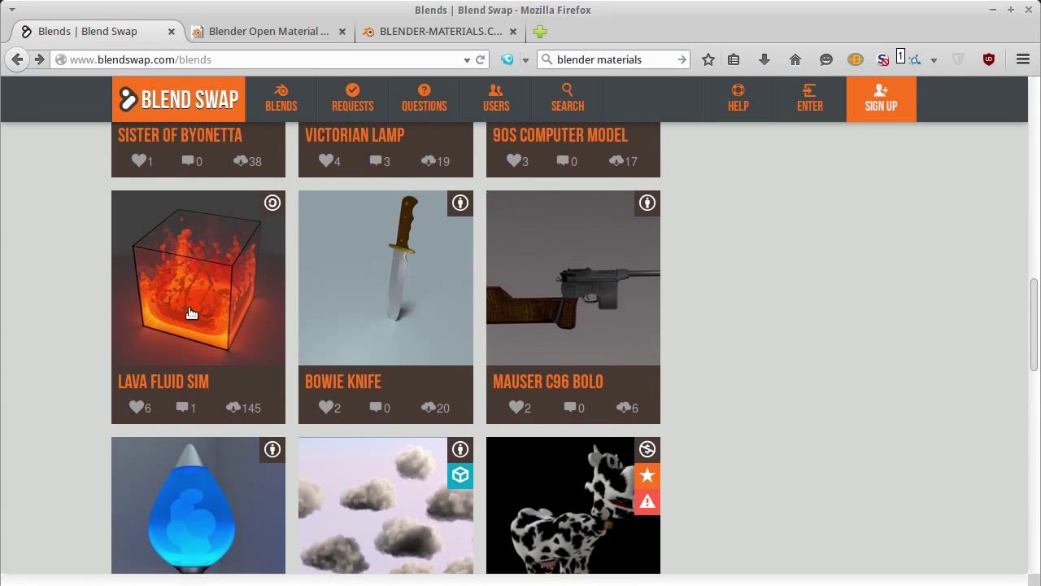
Look at the Lava Fluid Sim and Potato's Cloud Pack pages, then return to car results
left_click(182, 313)
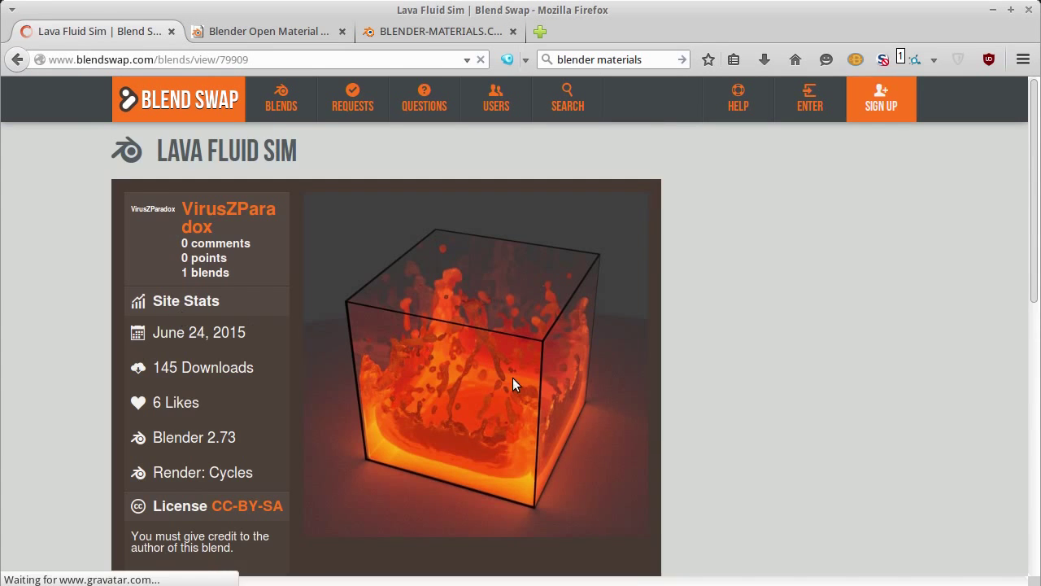
scroll(732, 385, "down", 2)
scroll(732, 386, "up", 2)
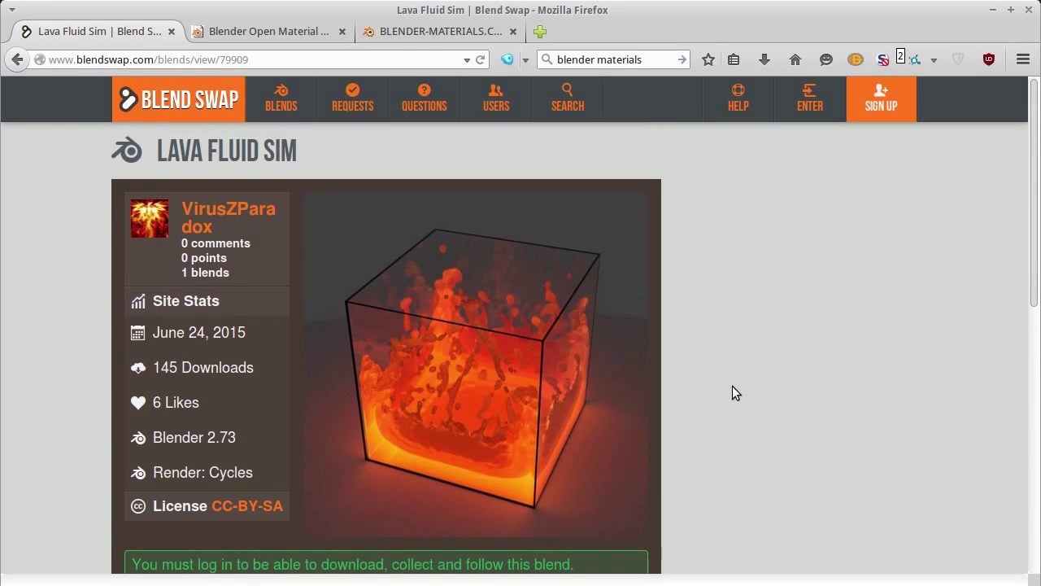
left_click(18, 59)
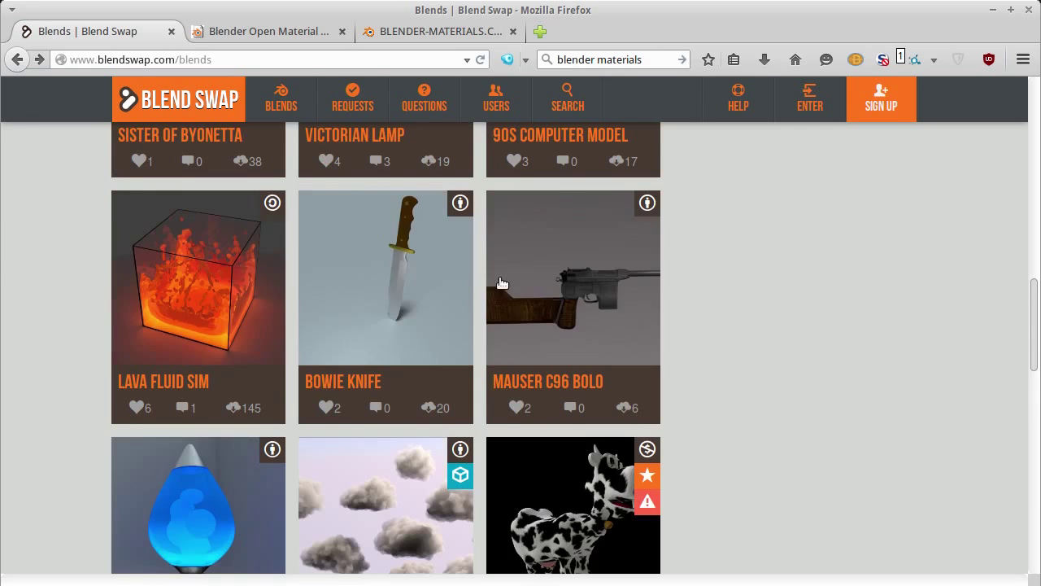
scroll(795, 291, "down", 5)
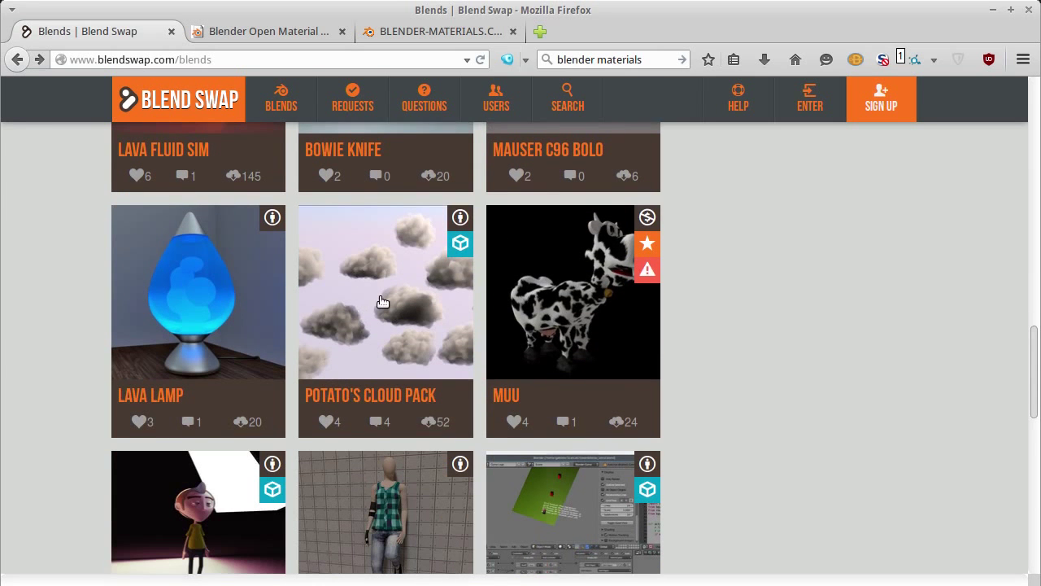
left_click(383, 302)
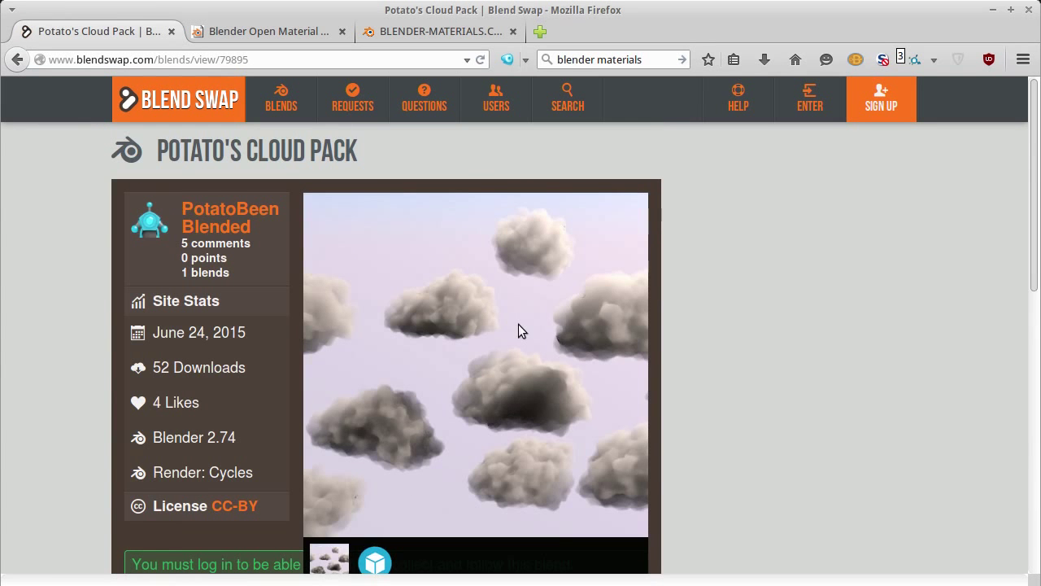
left_click(17, 60)
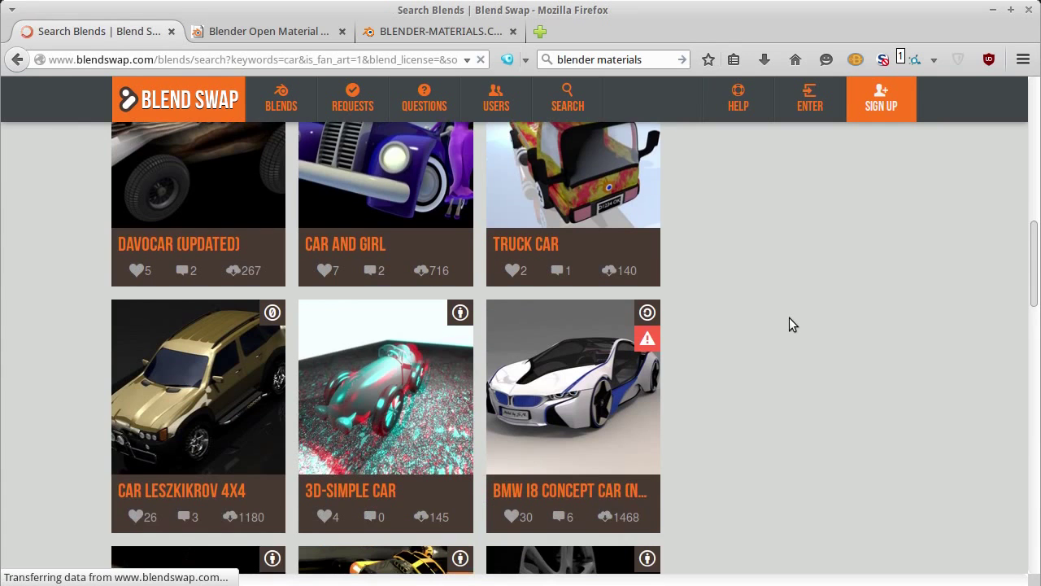
Scroll the car results and view the BMW i8 concept car blend page
scroll(789, 317, "up", 5)
scroll(787, 295, "up", 3)
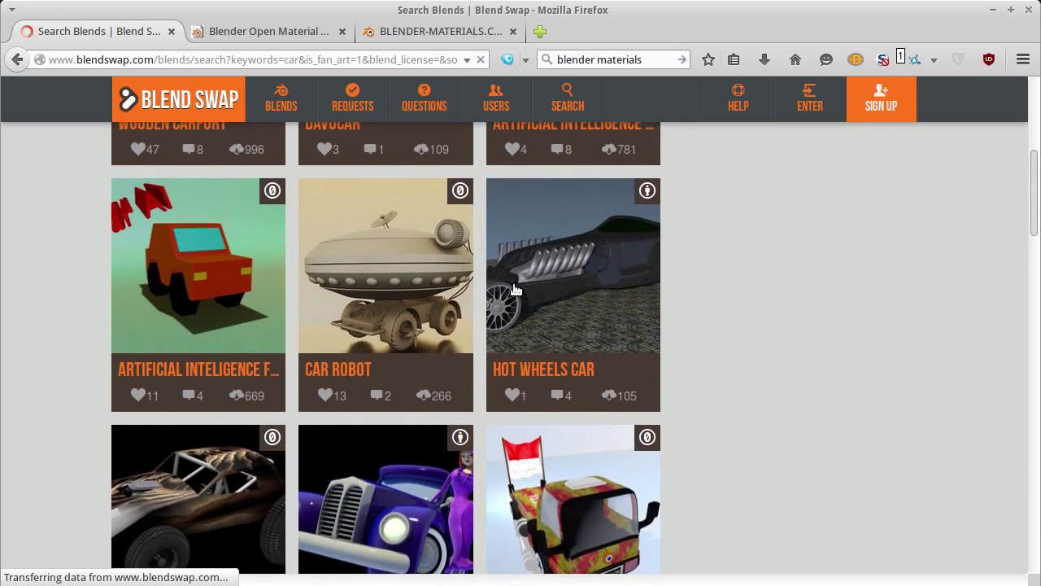
scroll(805, 331, "down", 4)
scroll(805, 338, "down", 2)
scroll(805, 338, "down", 3)
scroll(807, 338, "down", 2)
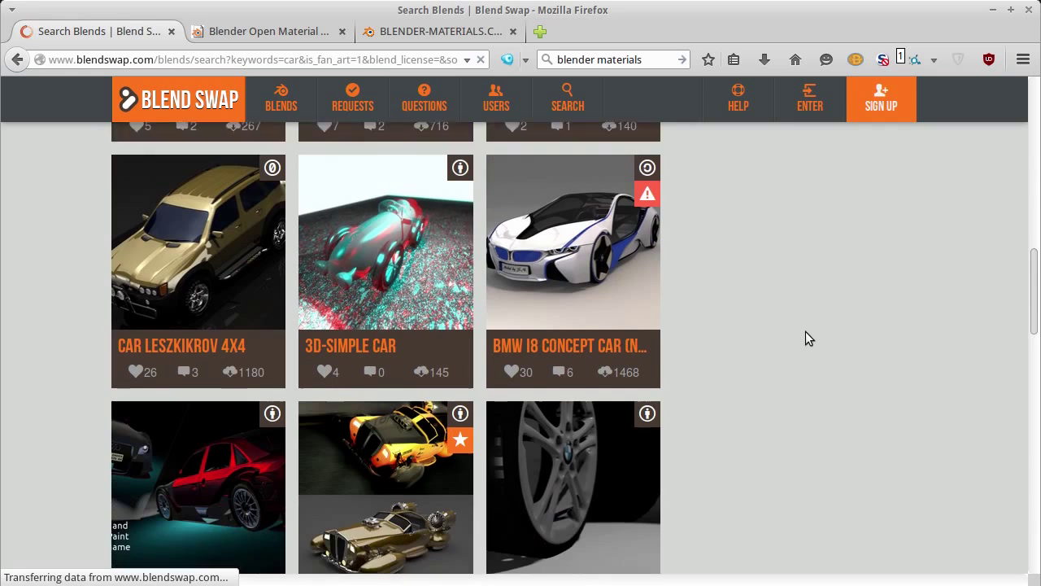
scroll(808, 338, "down", 1)
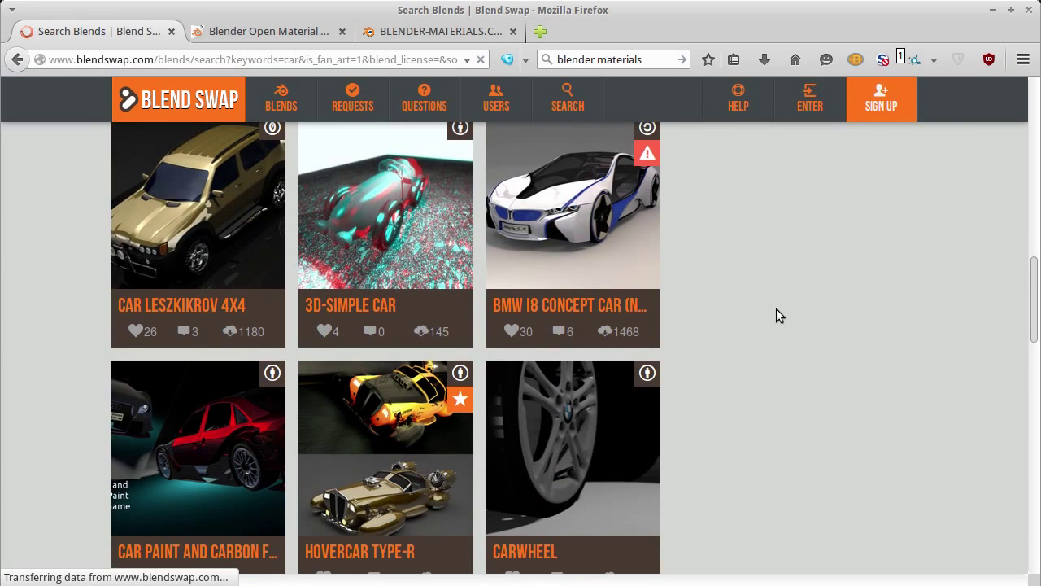
left_click(572, 225)
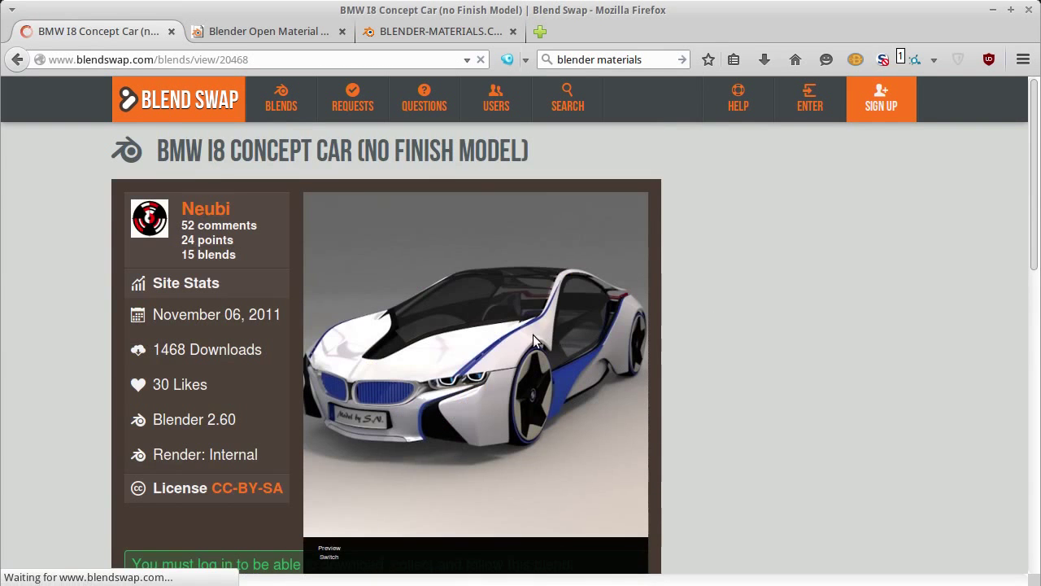
key("alt+Left")
Open the Futuristic Car page from another results page and check its stats
scroll(845, 318, "down", 4)
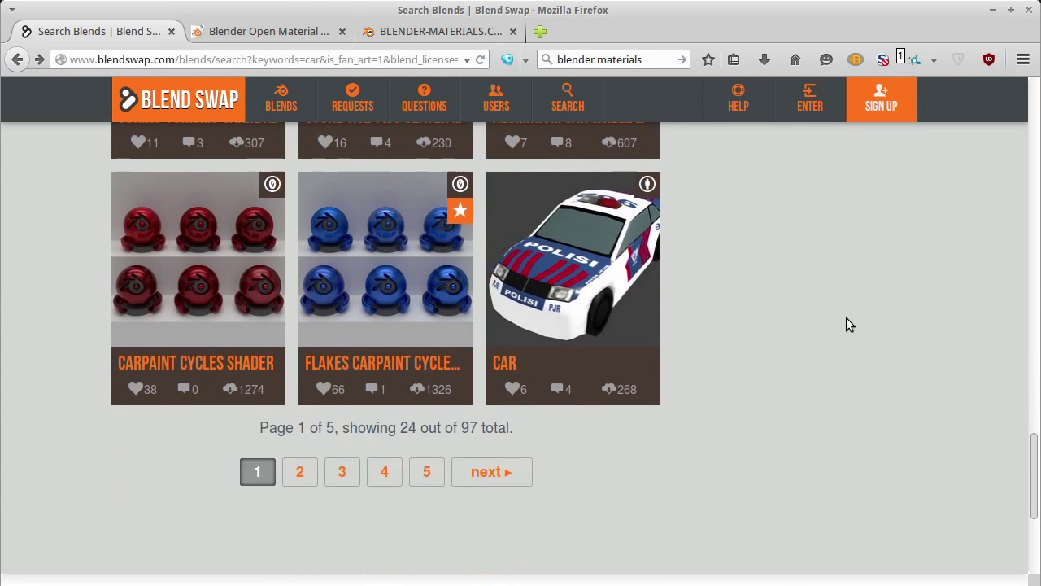
left_click(196, 286)
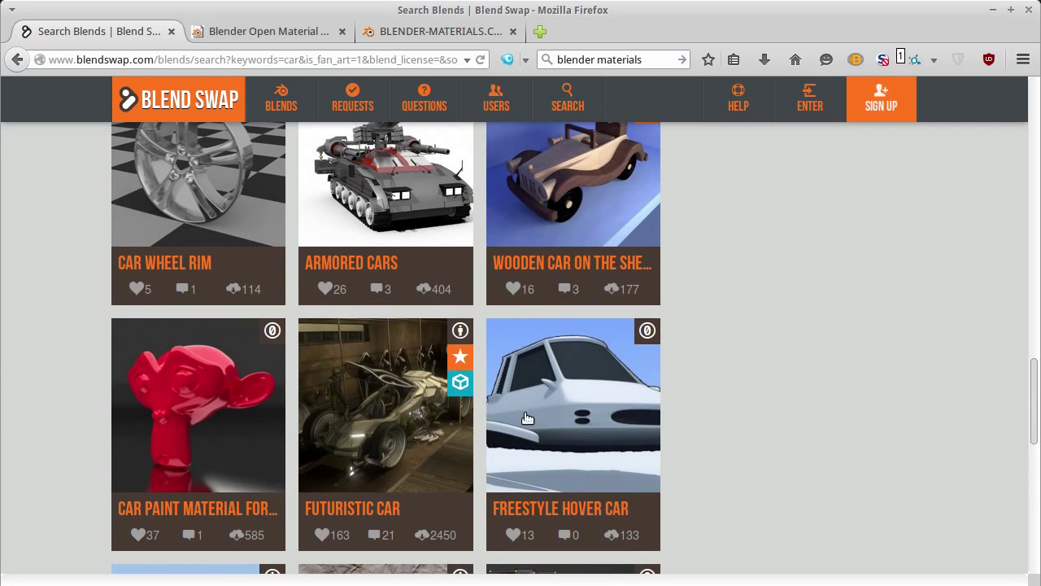
left_click(392, 410)
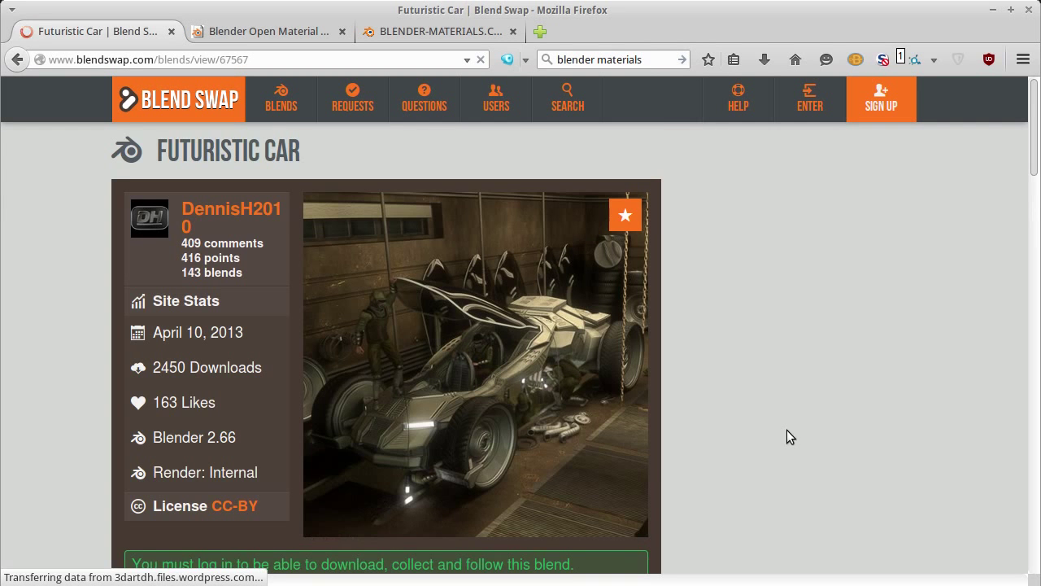
scroll(787, 429, "down", 2)
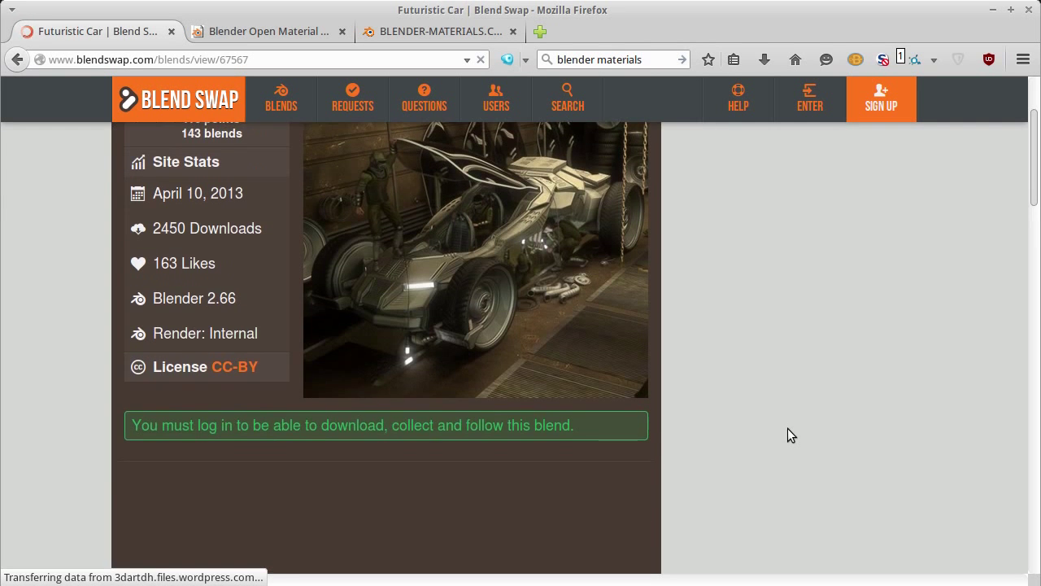
scroll(787, 428, "up", 3)
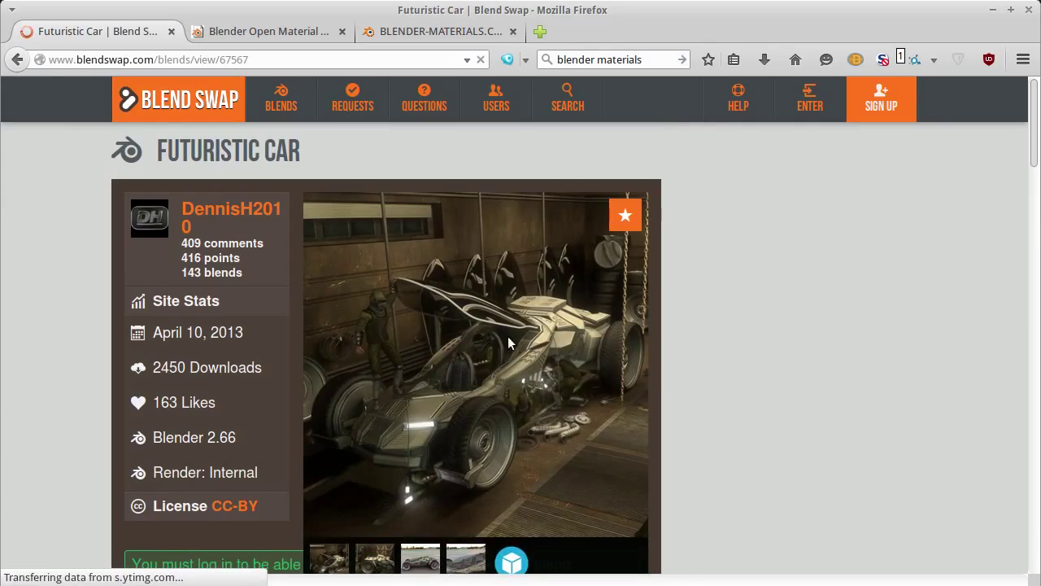
Return to the car results, scroll the grid, and open the Ghostbusters Car Ecto 1 page
left_click(13, 62)
mouse_move(476, 261)
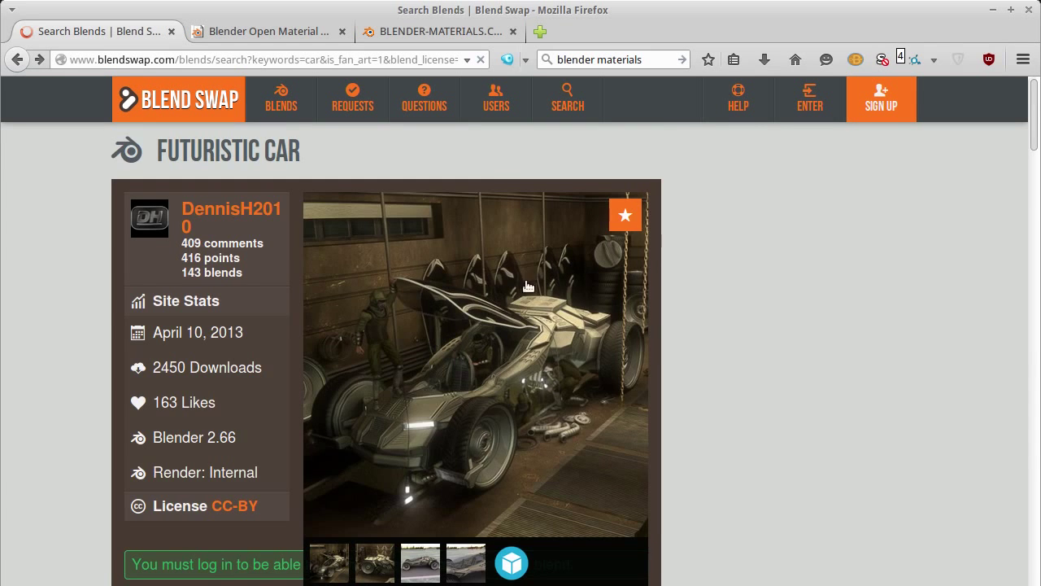
scroll(762, 390, "up", 4)
scroll(762, 391, "up", 3)
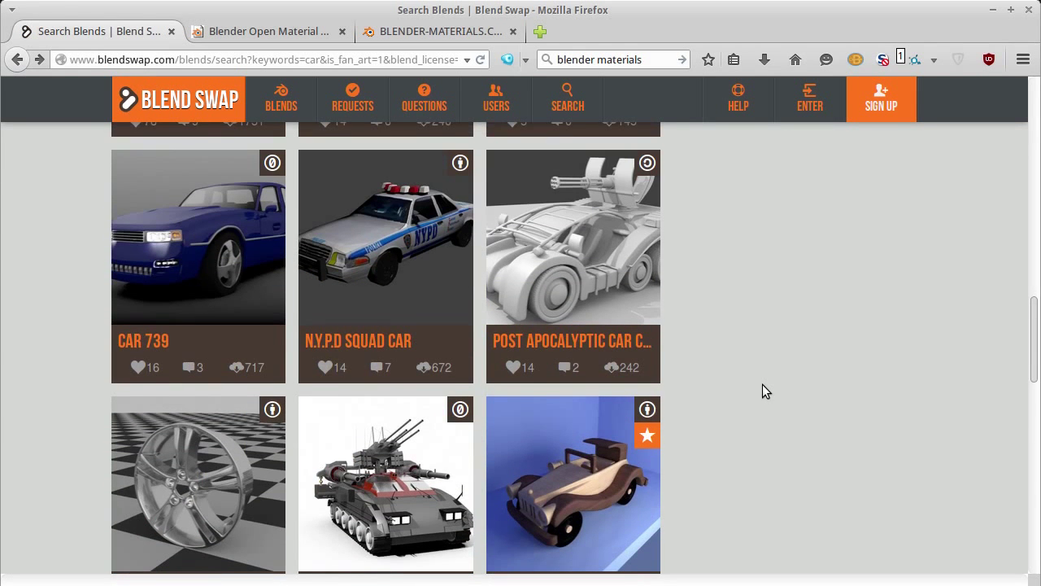
scroll(762, 391, "up", 3)
scroll(762, 391, "up", 3)
scroll(763, 392, "up", 4)
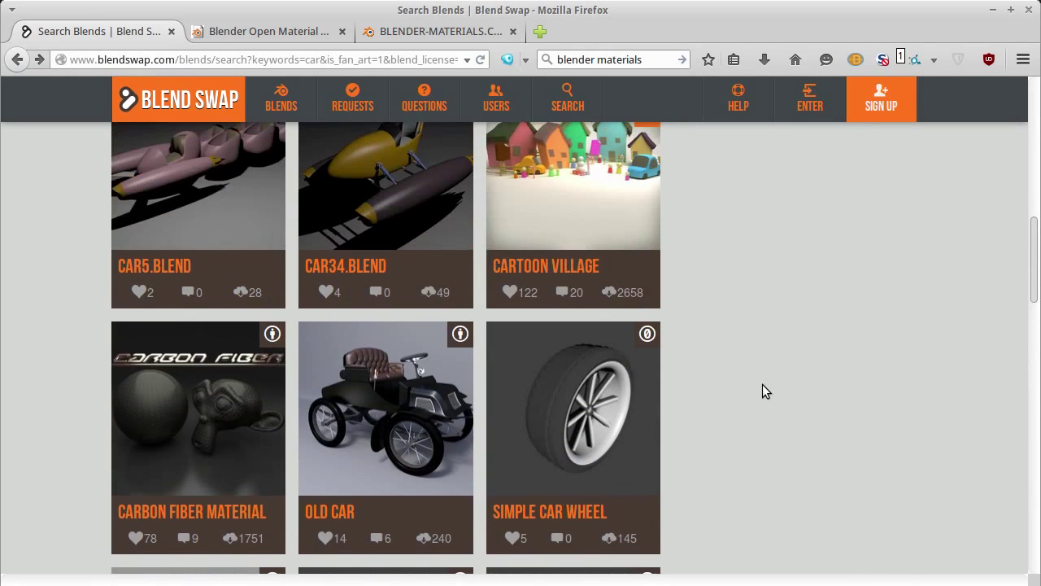
scroll(762, 391, "up", 4)
scroll(762, 392, "up", 3)
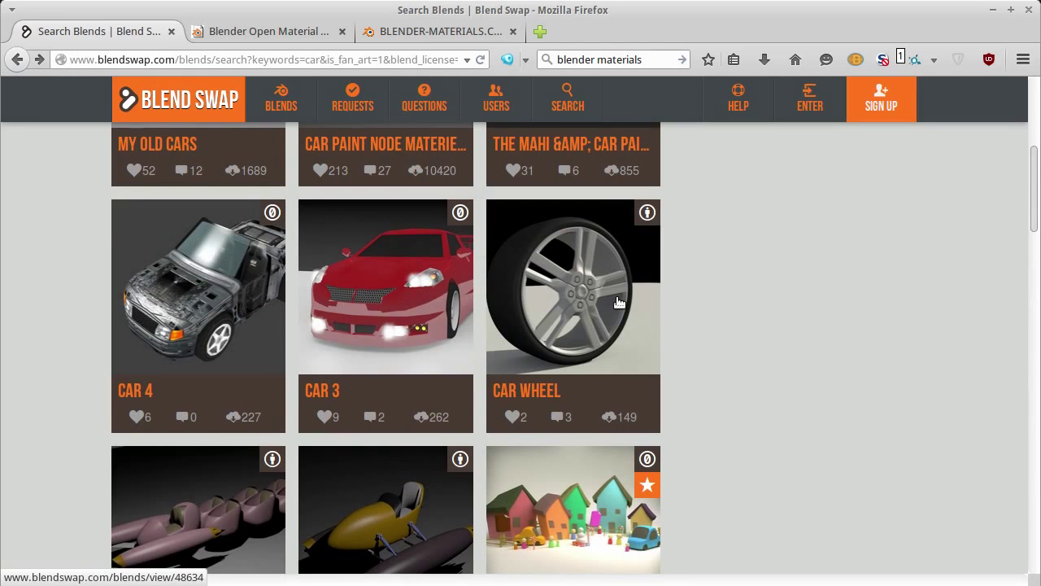
scroll(775, 384, "up", 3)
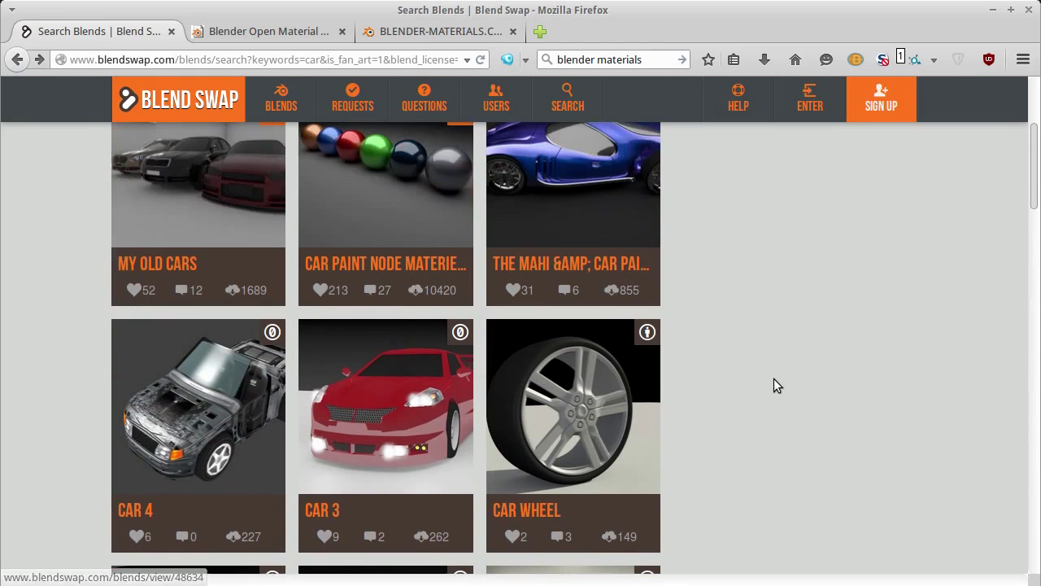
scroll(773, 379, "up", 5)
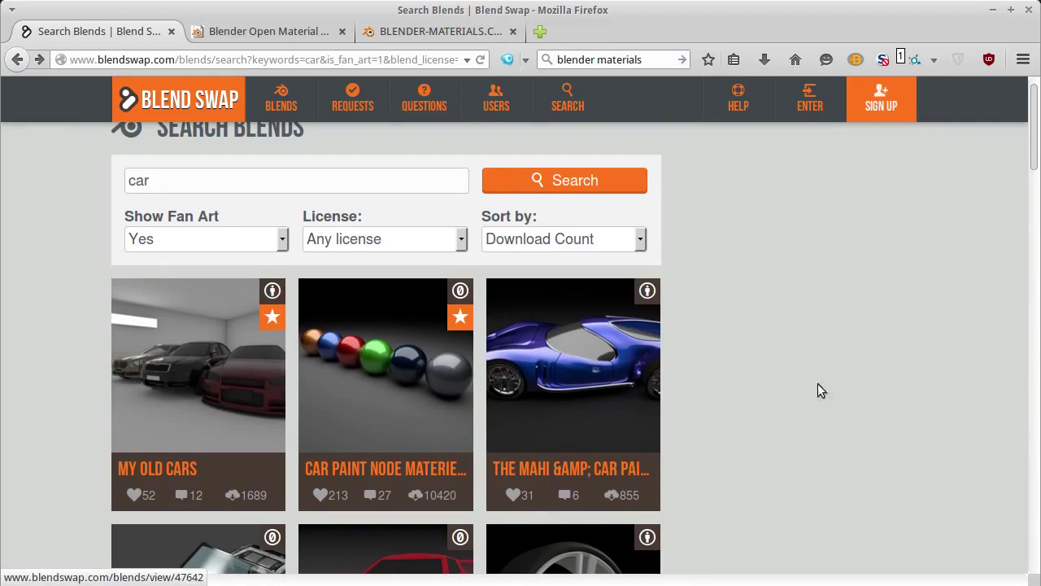
scroll(820, 390, "down", 10)
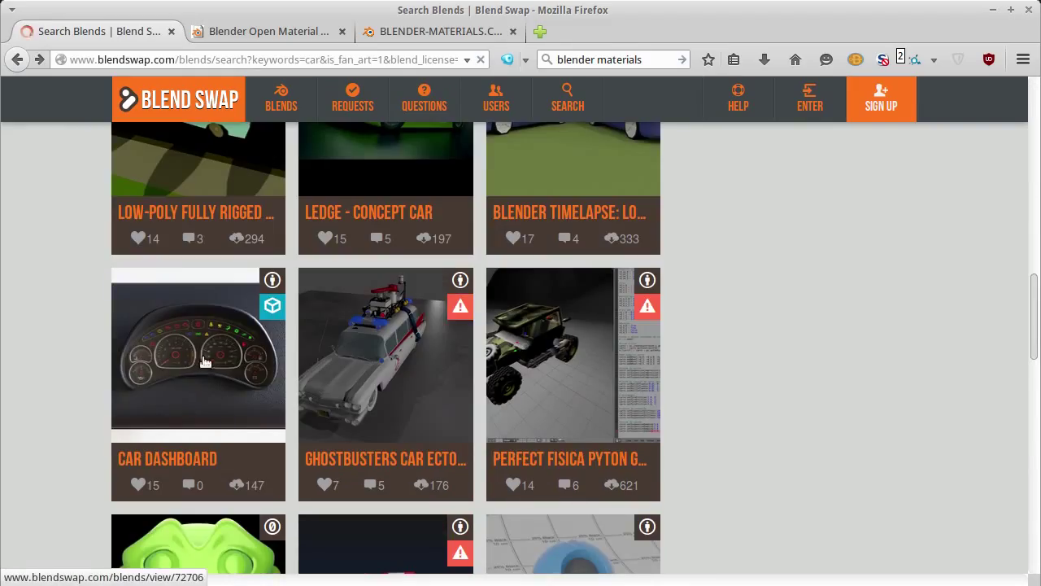
left_click(382, 368)
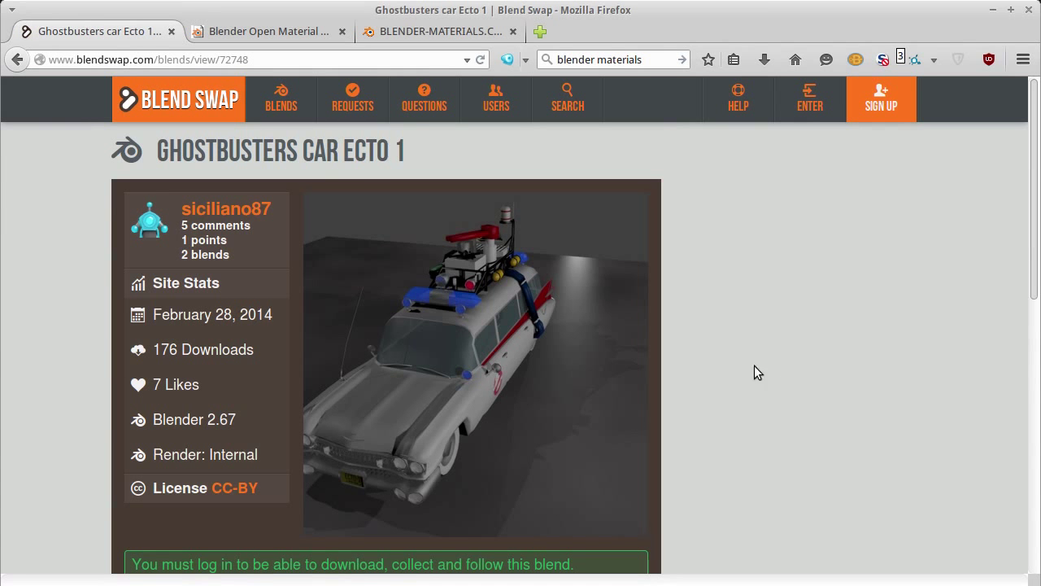
Close the Ghostbusters car tab and scroll to the repository's recently added materials
left_click(171, 31)
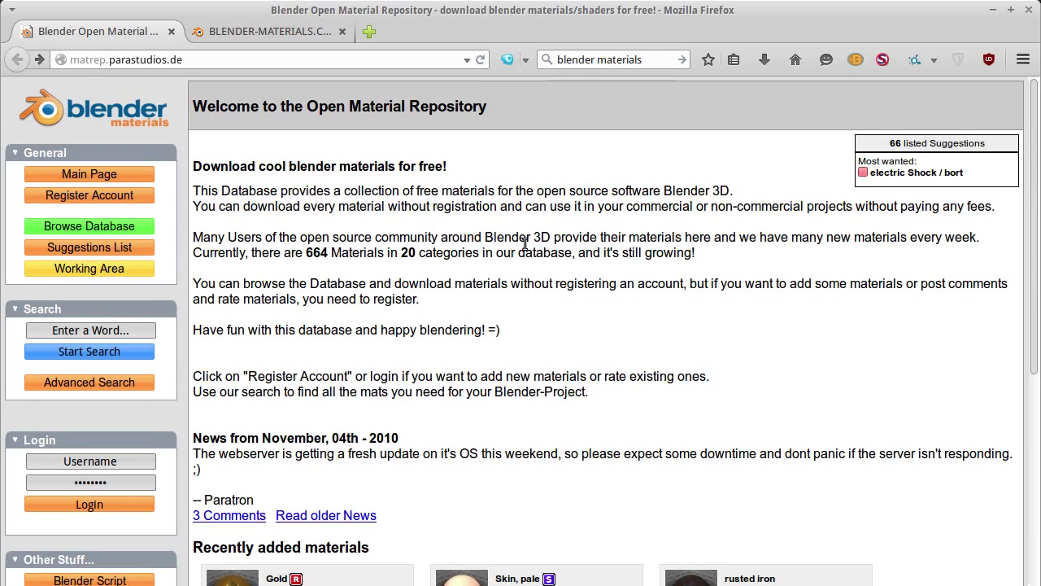
scroll(545, 265, "down", 5)
scroll(545, 265, "up", 5)
scroll(529, 334, "down", 7)
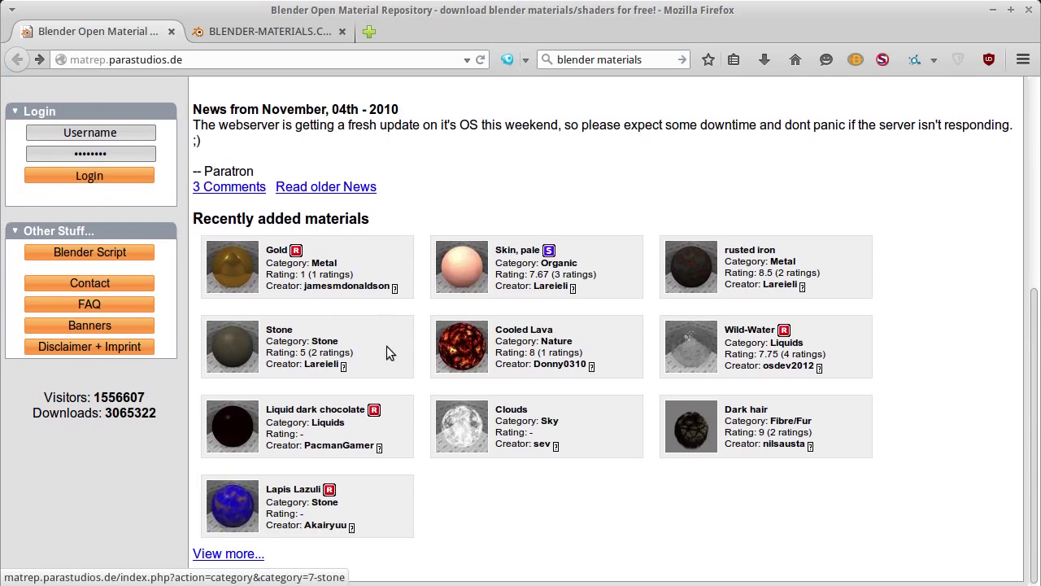
View the Gold material page, then close its tab
left_click(236, 262)
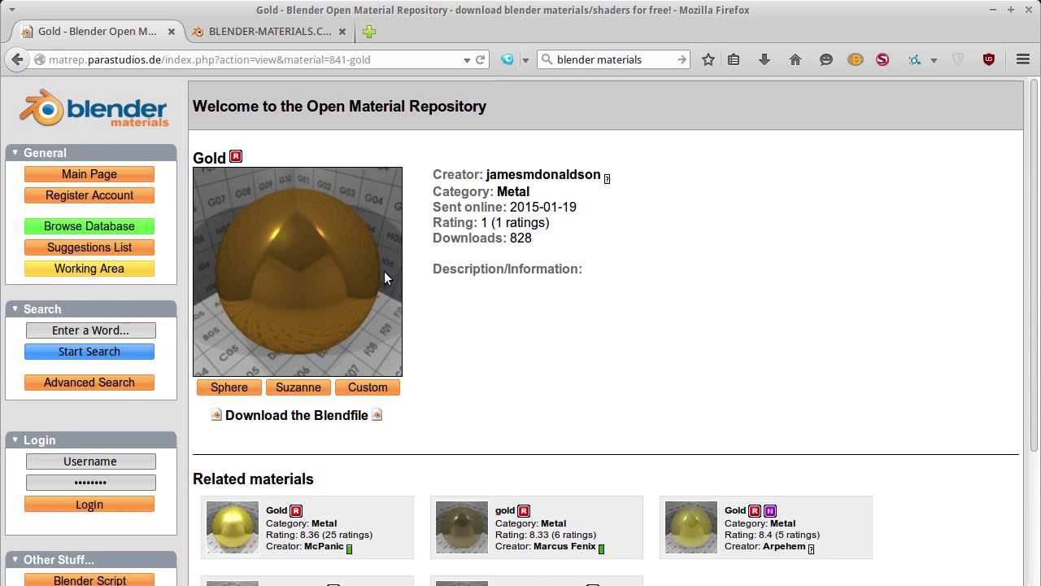
scroll(539, 315, "down", 4)
scroll(546, 310, "up", 4)
scroll(506, 314, "down", 5)
scroll(499, 309, "up", 5)
left_click(171, 32)
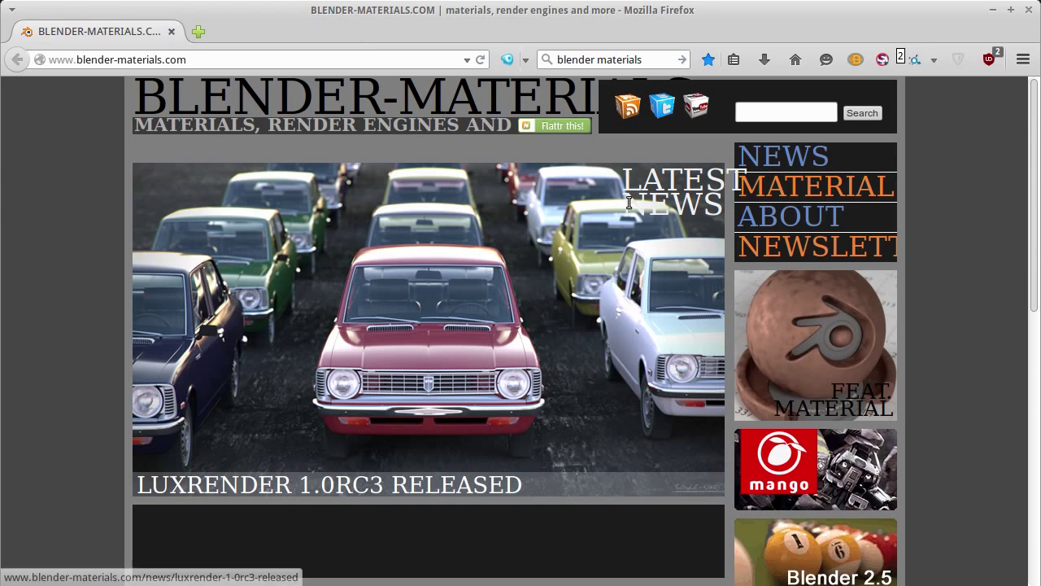
Browse the BLENDER-MATERIALS.COM homepage and open its MATERIAL library
scroll(685, 222, "down", 2)
scroll(684, 222, "down", 2)
scroll(610, 284, "down", 4)
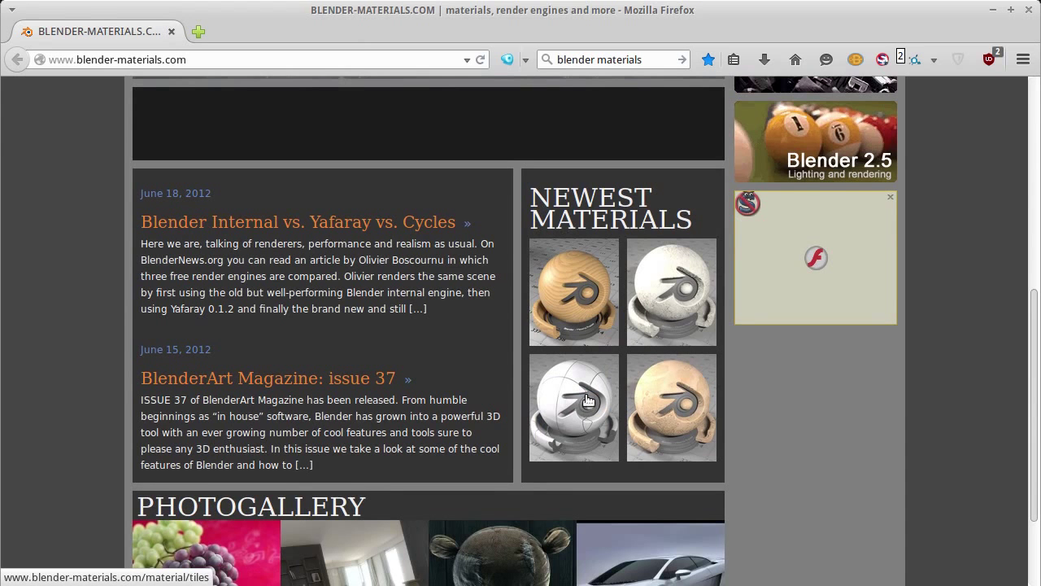
scroll(571, 246, "down", 2)
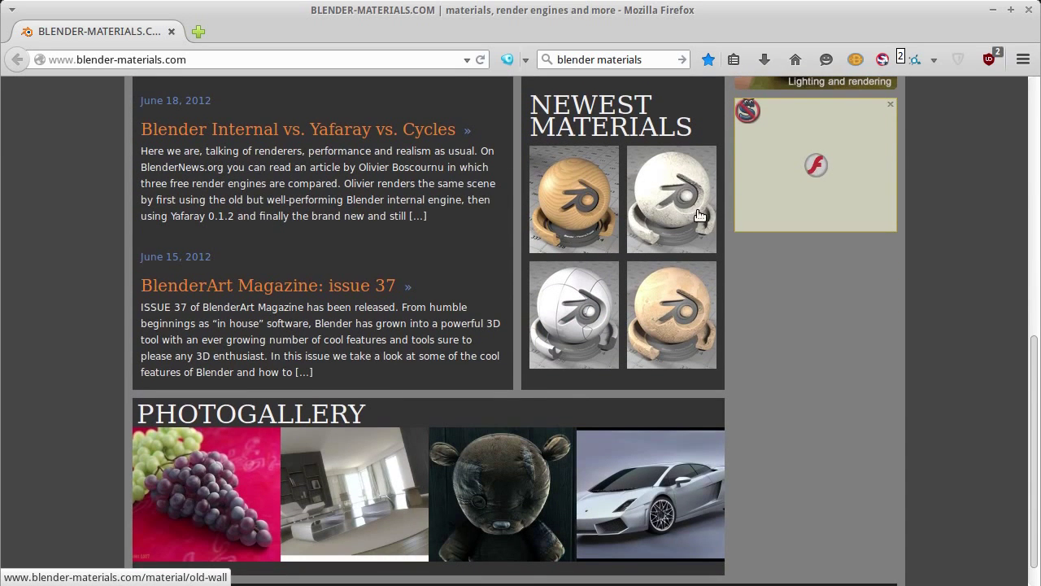
scroll(693, 216, "down", 1)
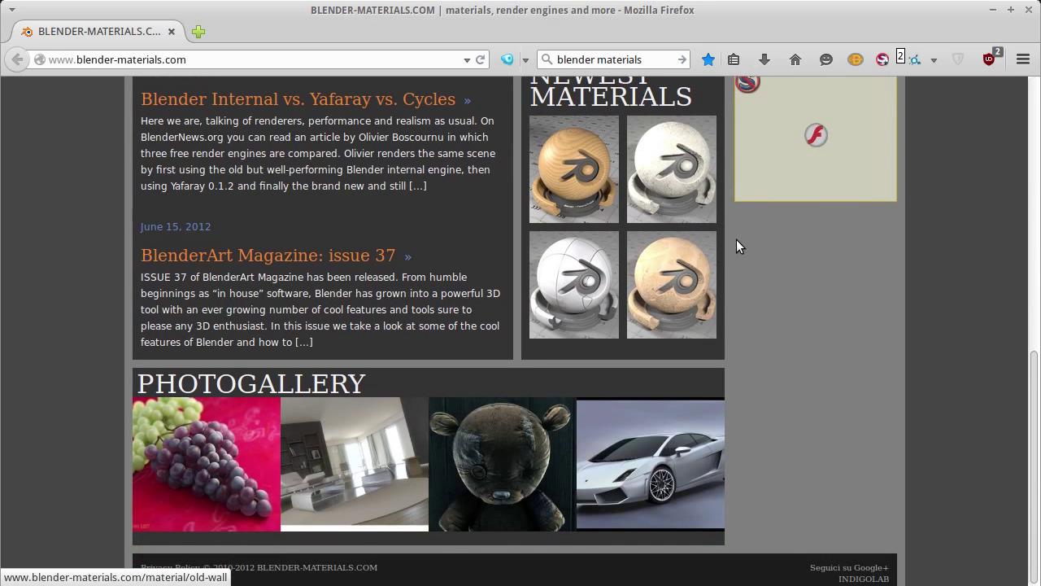
scroll(736, 242, "up", 10)
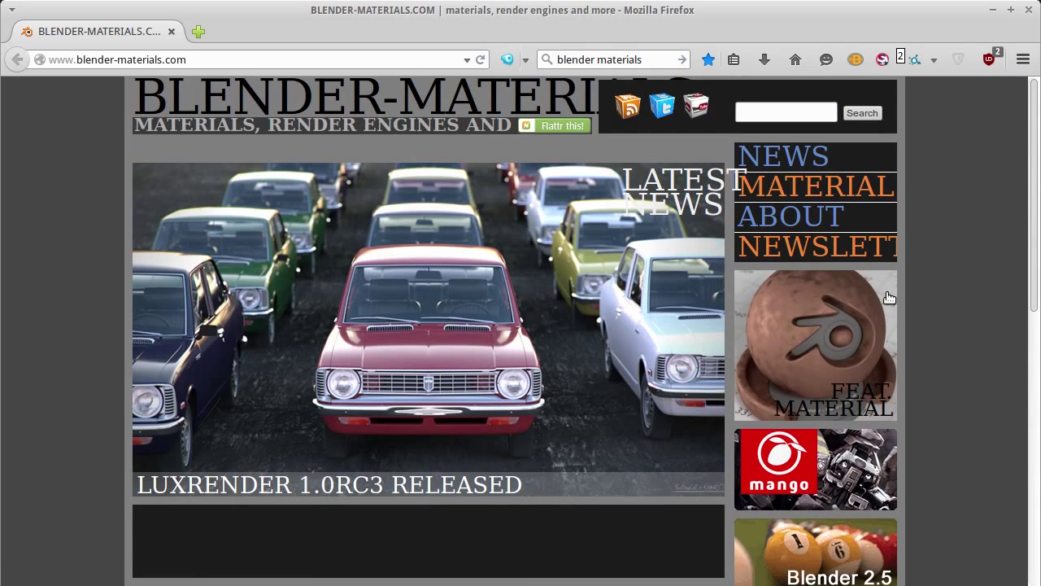
left_click(824, 189)
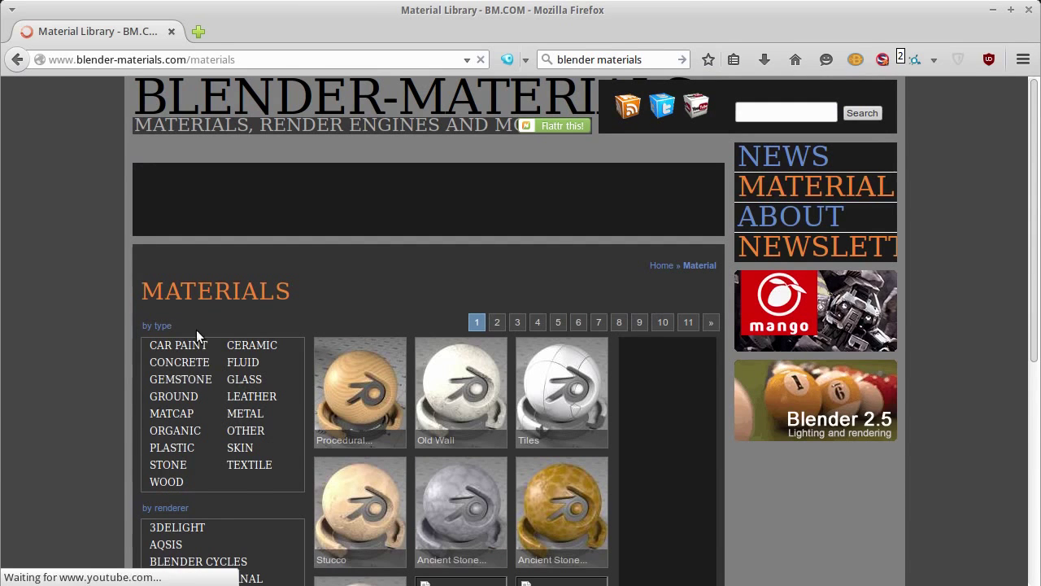
Browse the Car Paint and Ground categories, then view the Plastic material previews
left_click(173, 347)
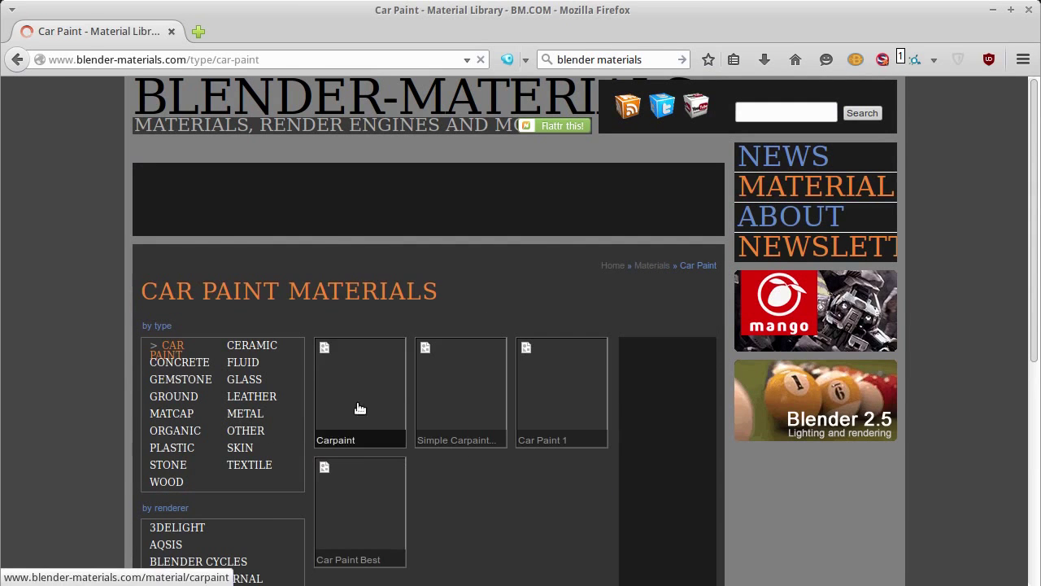
scroll(504, 406, "down", 3)
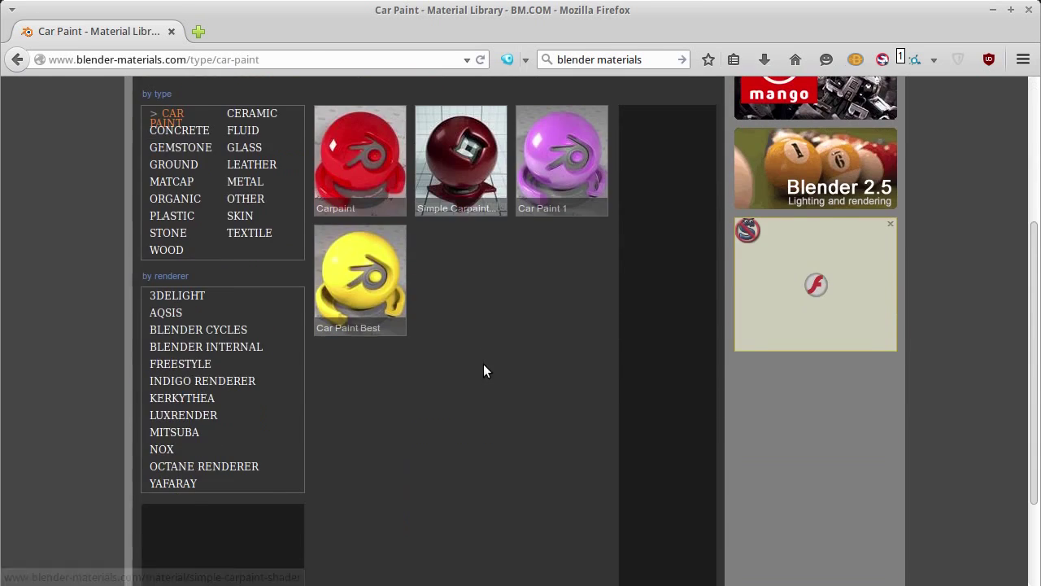
key("alt+Left")
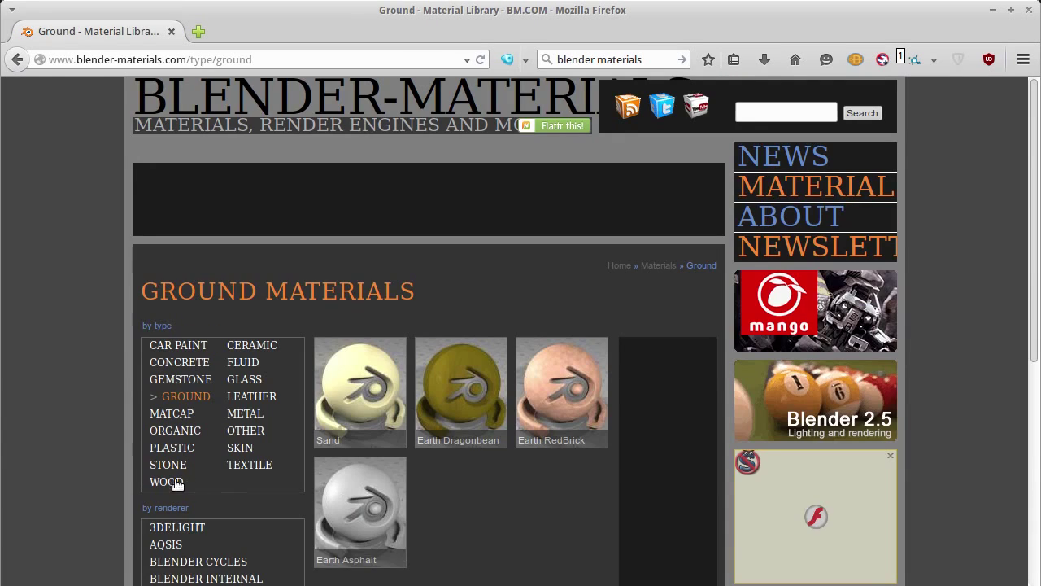
left_click(171, 447)
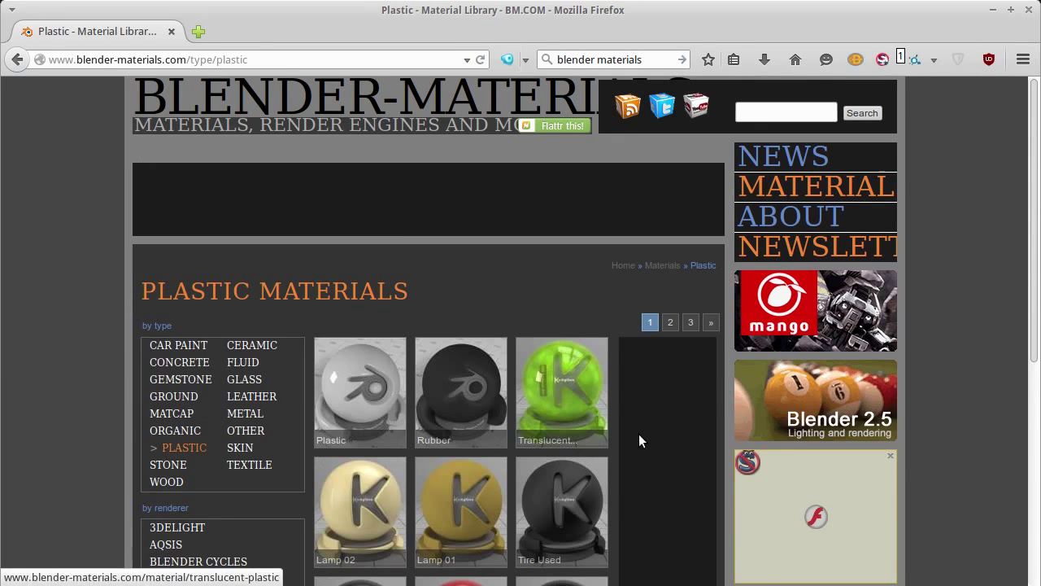
scroll(639, 423, "down", 5)
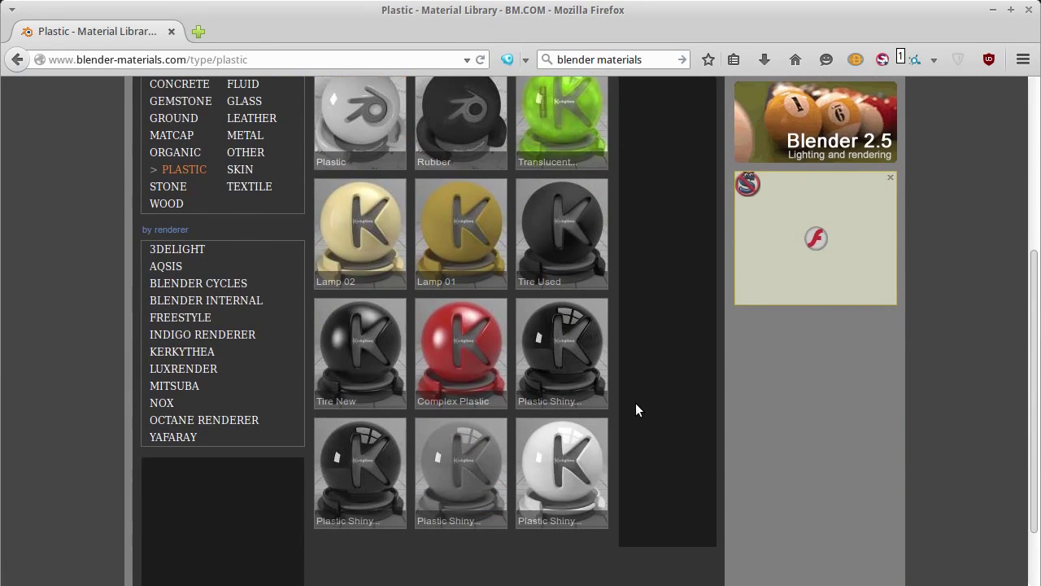
scroll(635, 403, "up", 3)
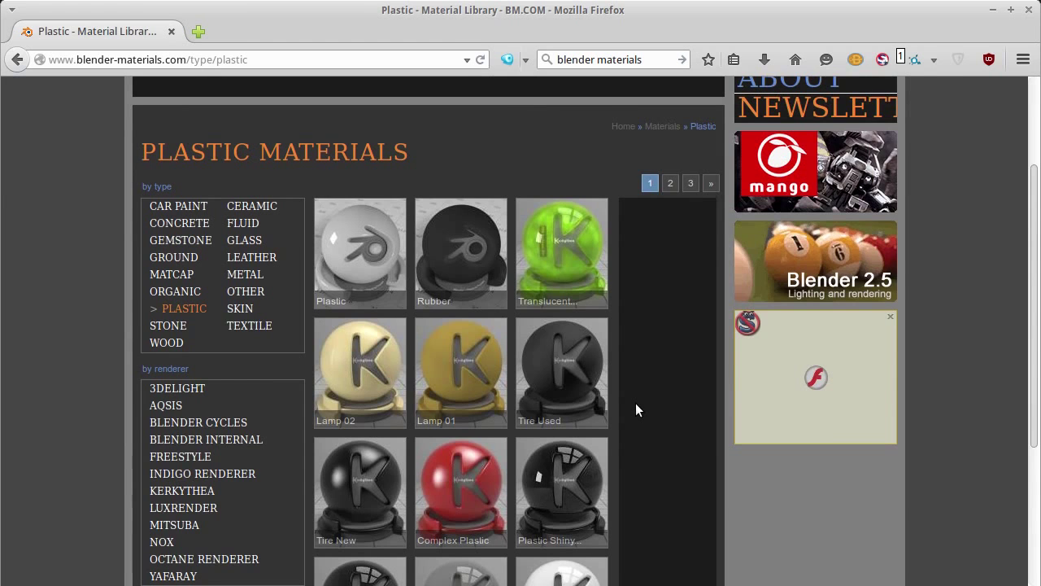
scroll(636, 402, "up", 3)
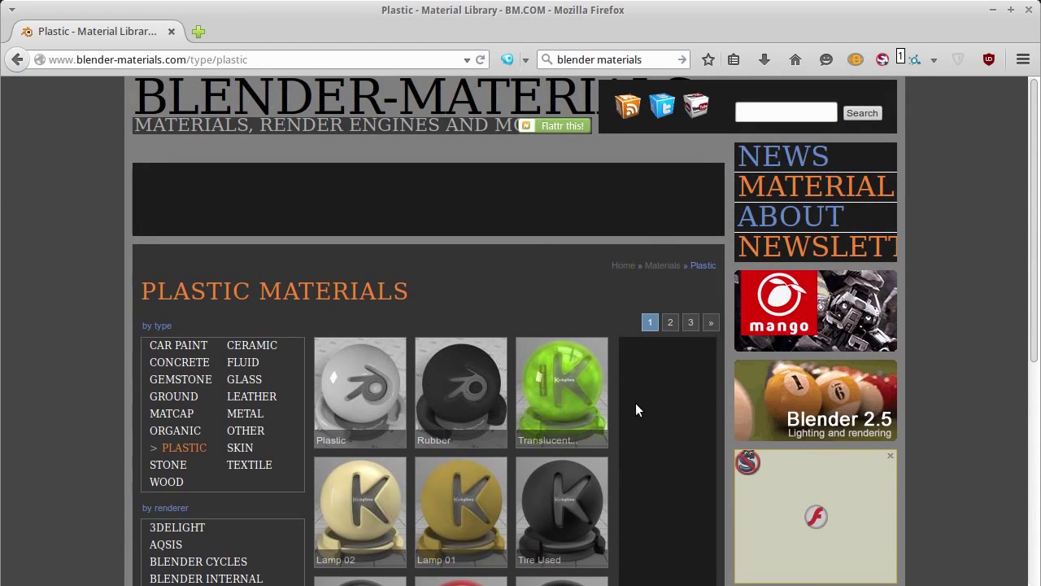